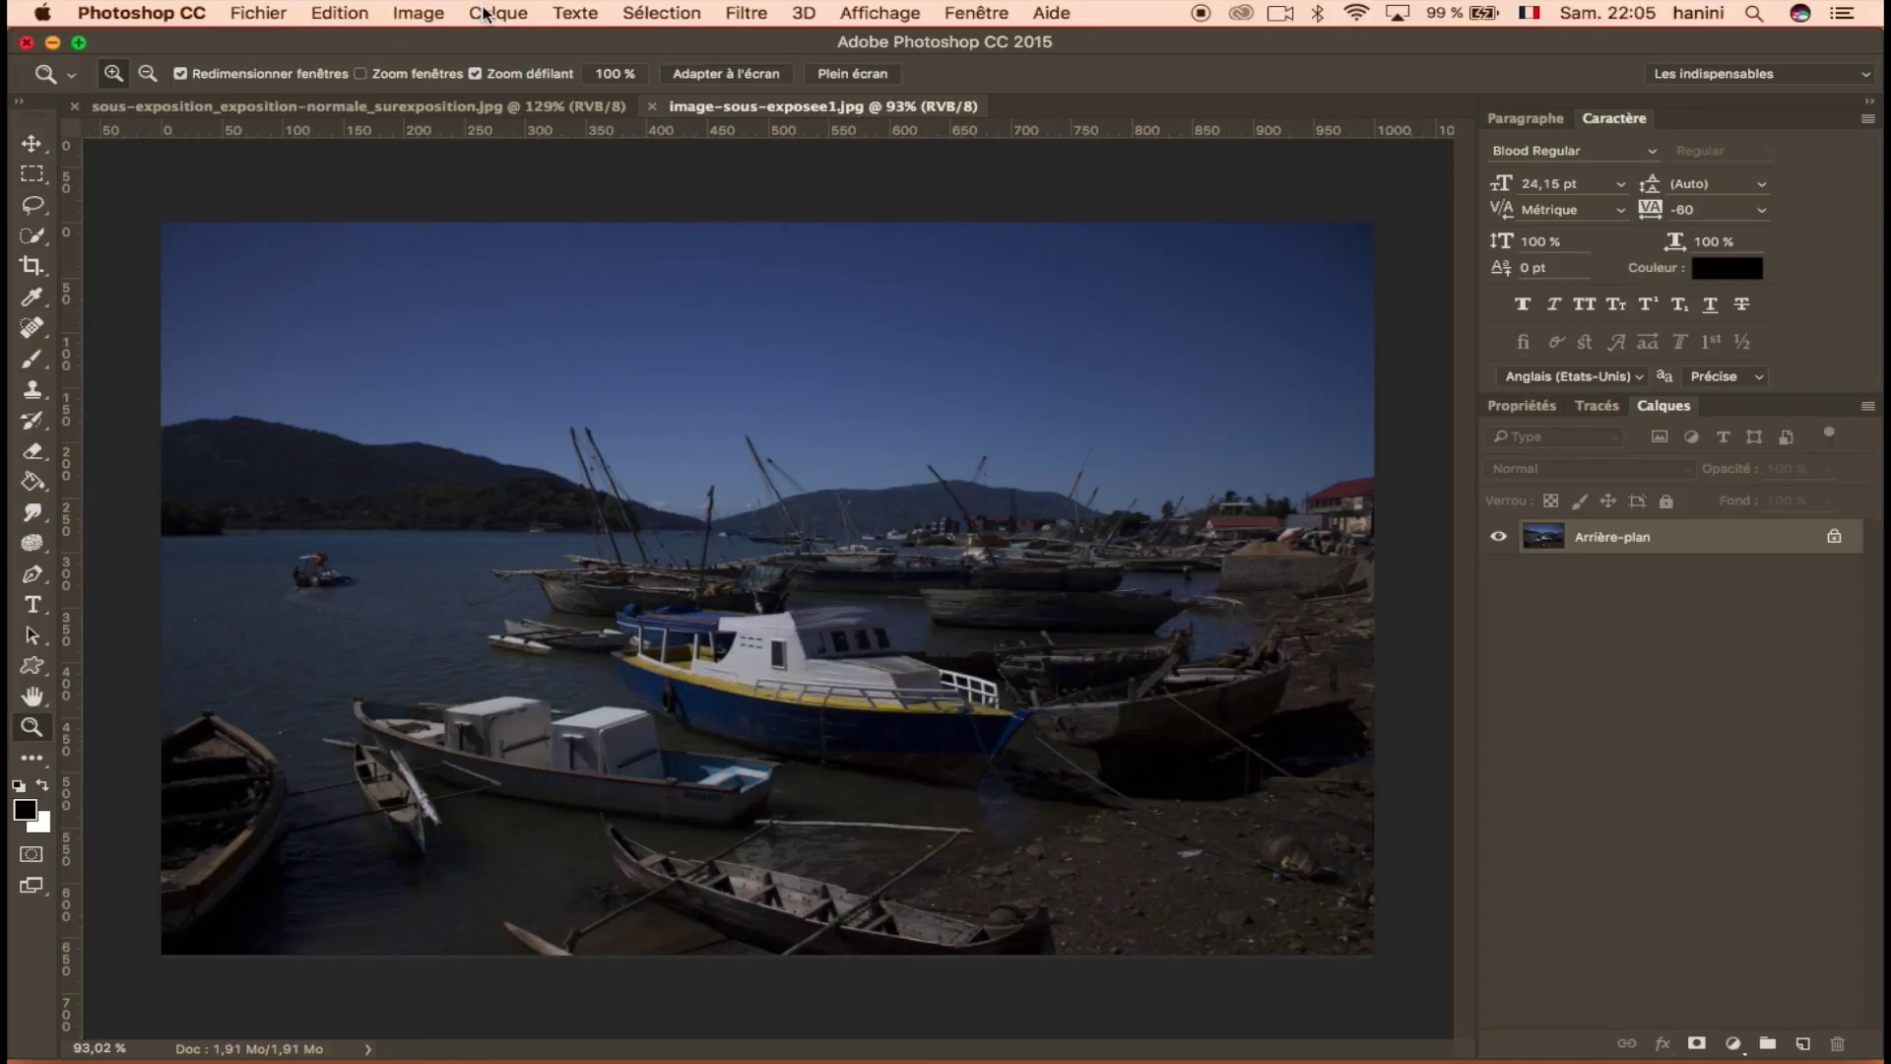
Try an Exposition adjustment of +1,84 with gamma correction 1,13 on the dark harbour photo and undo it.
left_click(422, 13)
mouse_move(440, 75)
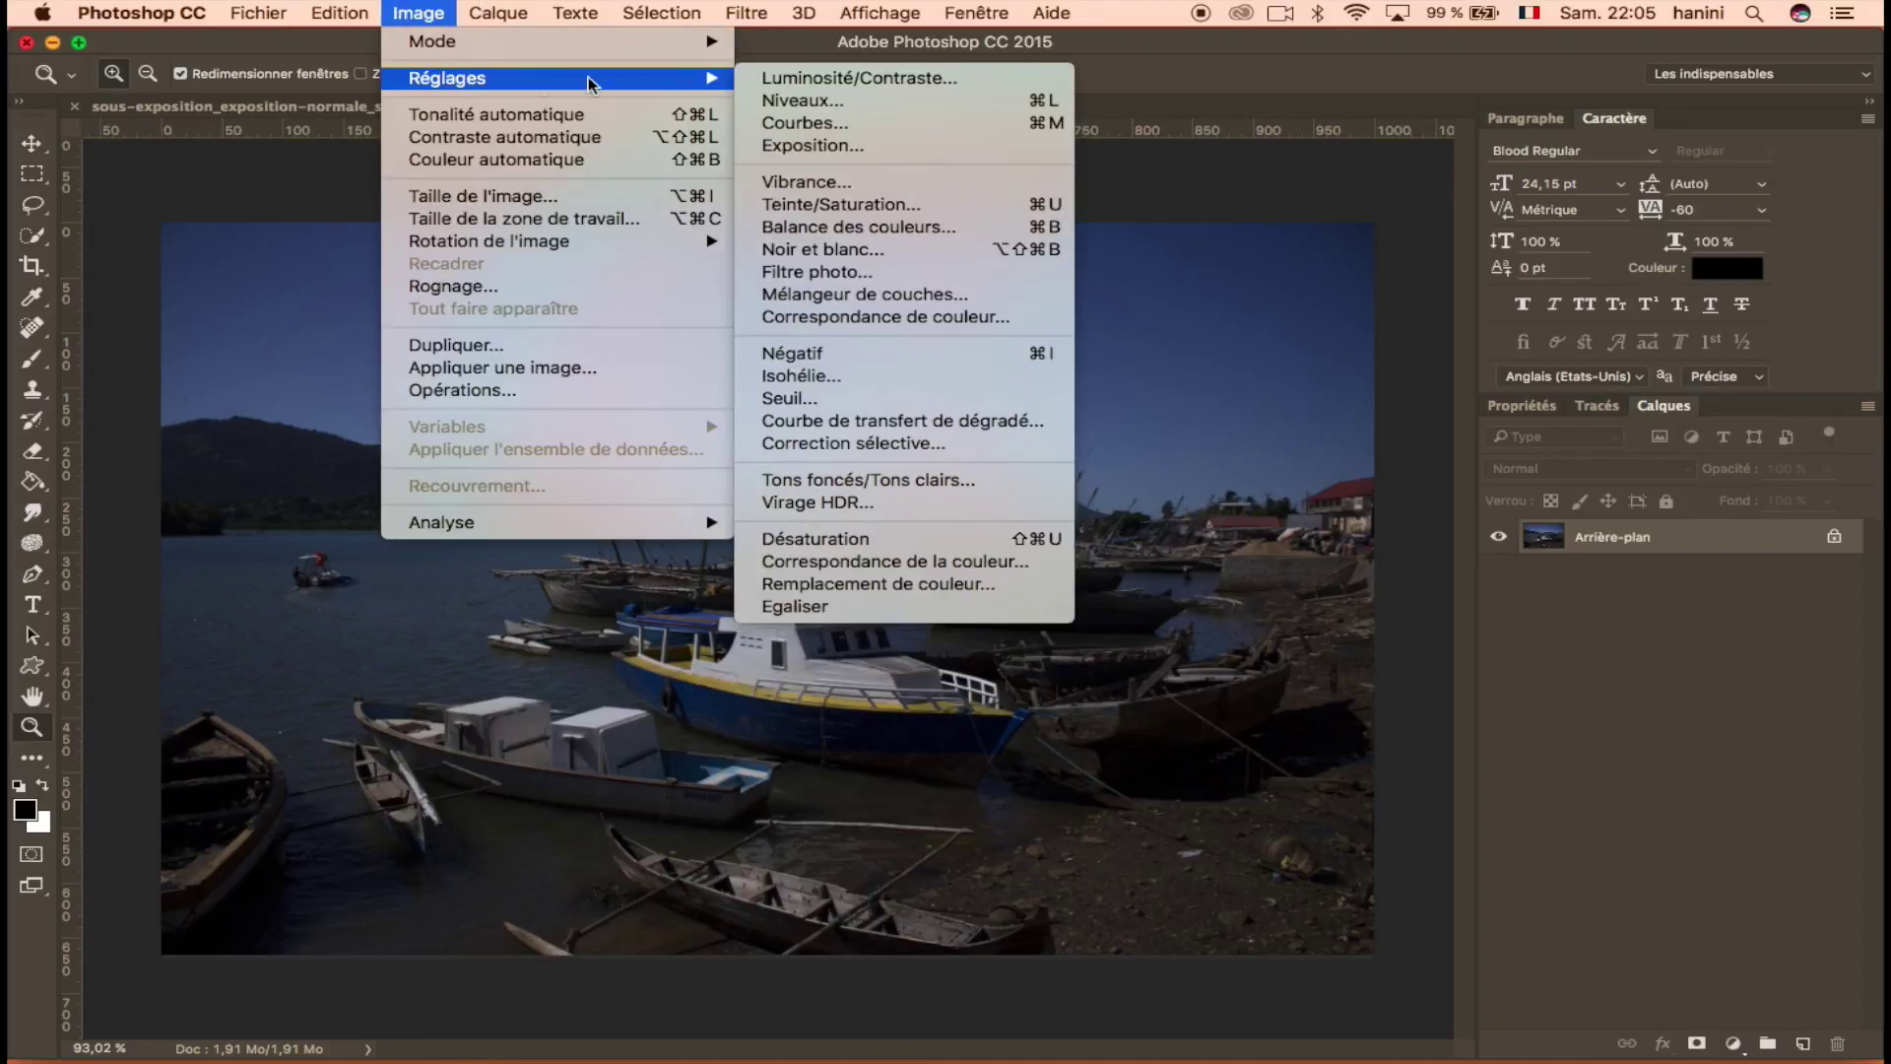
left_click(873, 139)
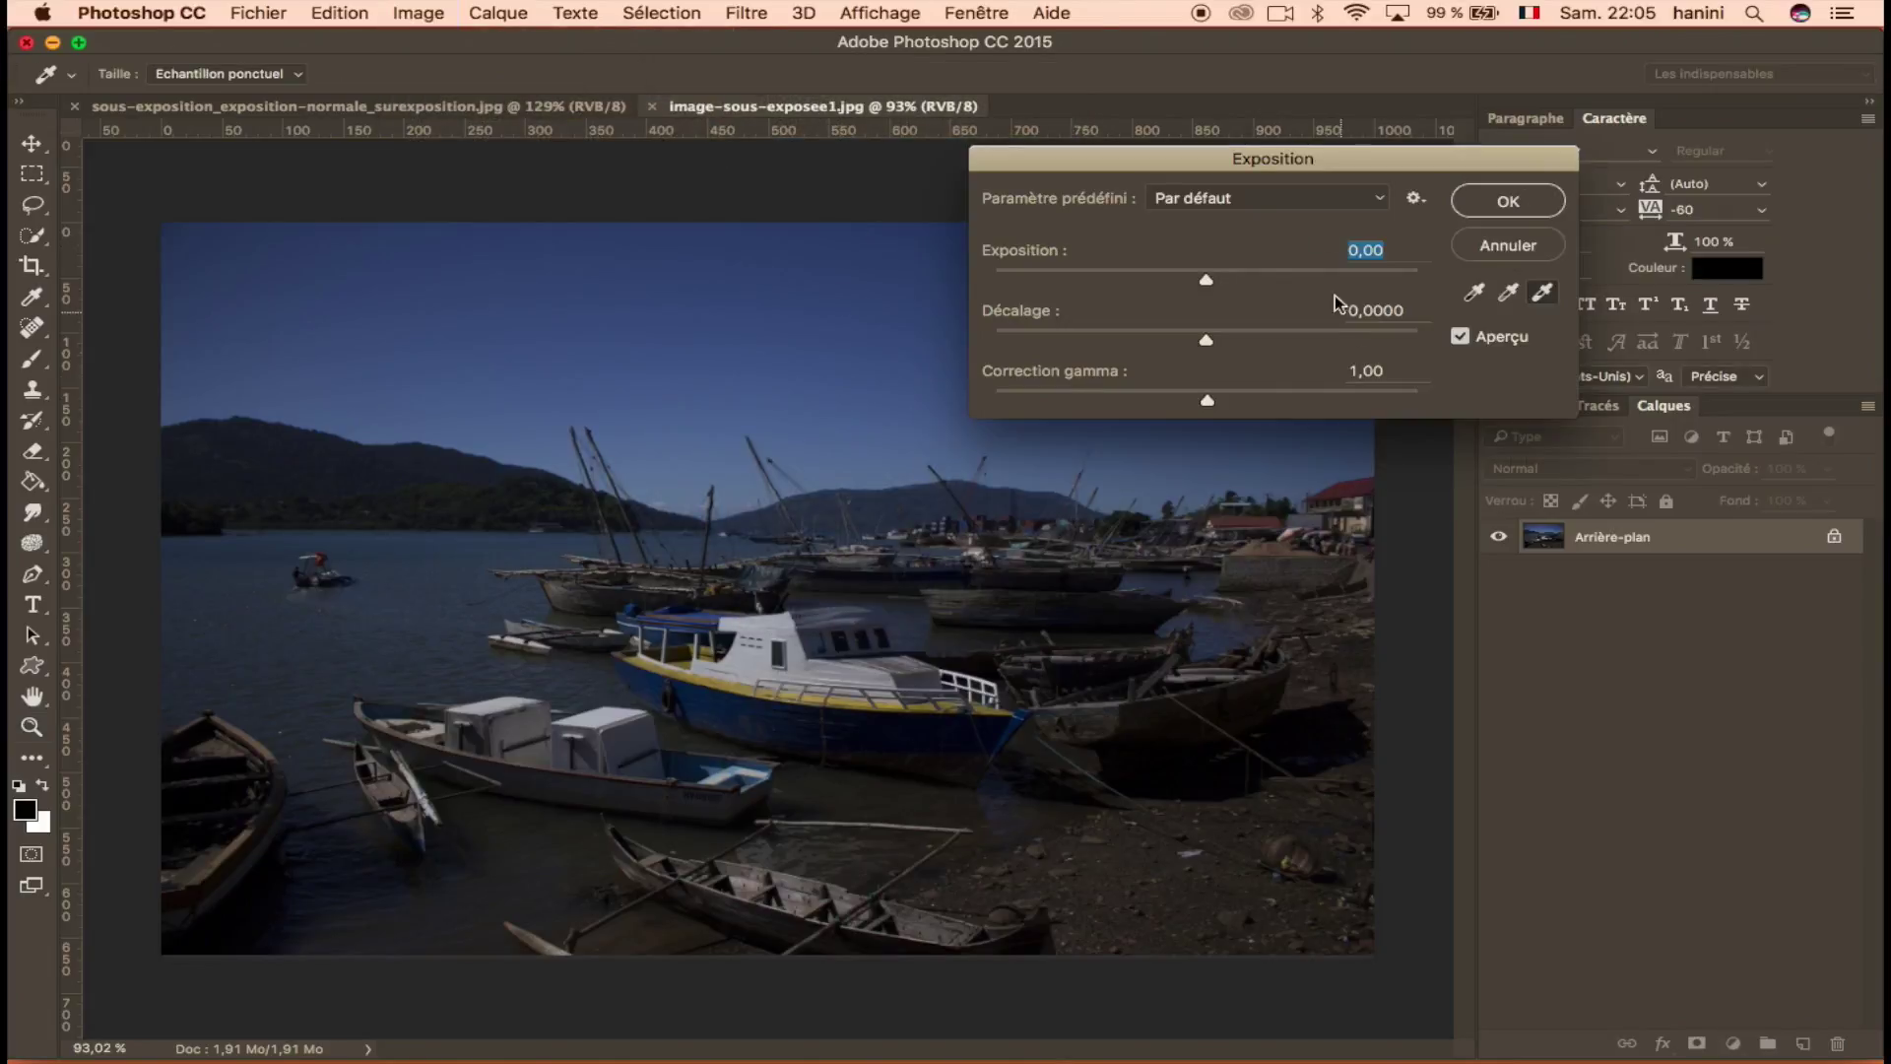
left_click_drag(1231, 160, 1327, 66)
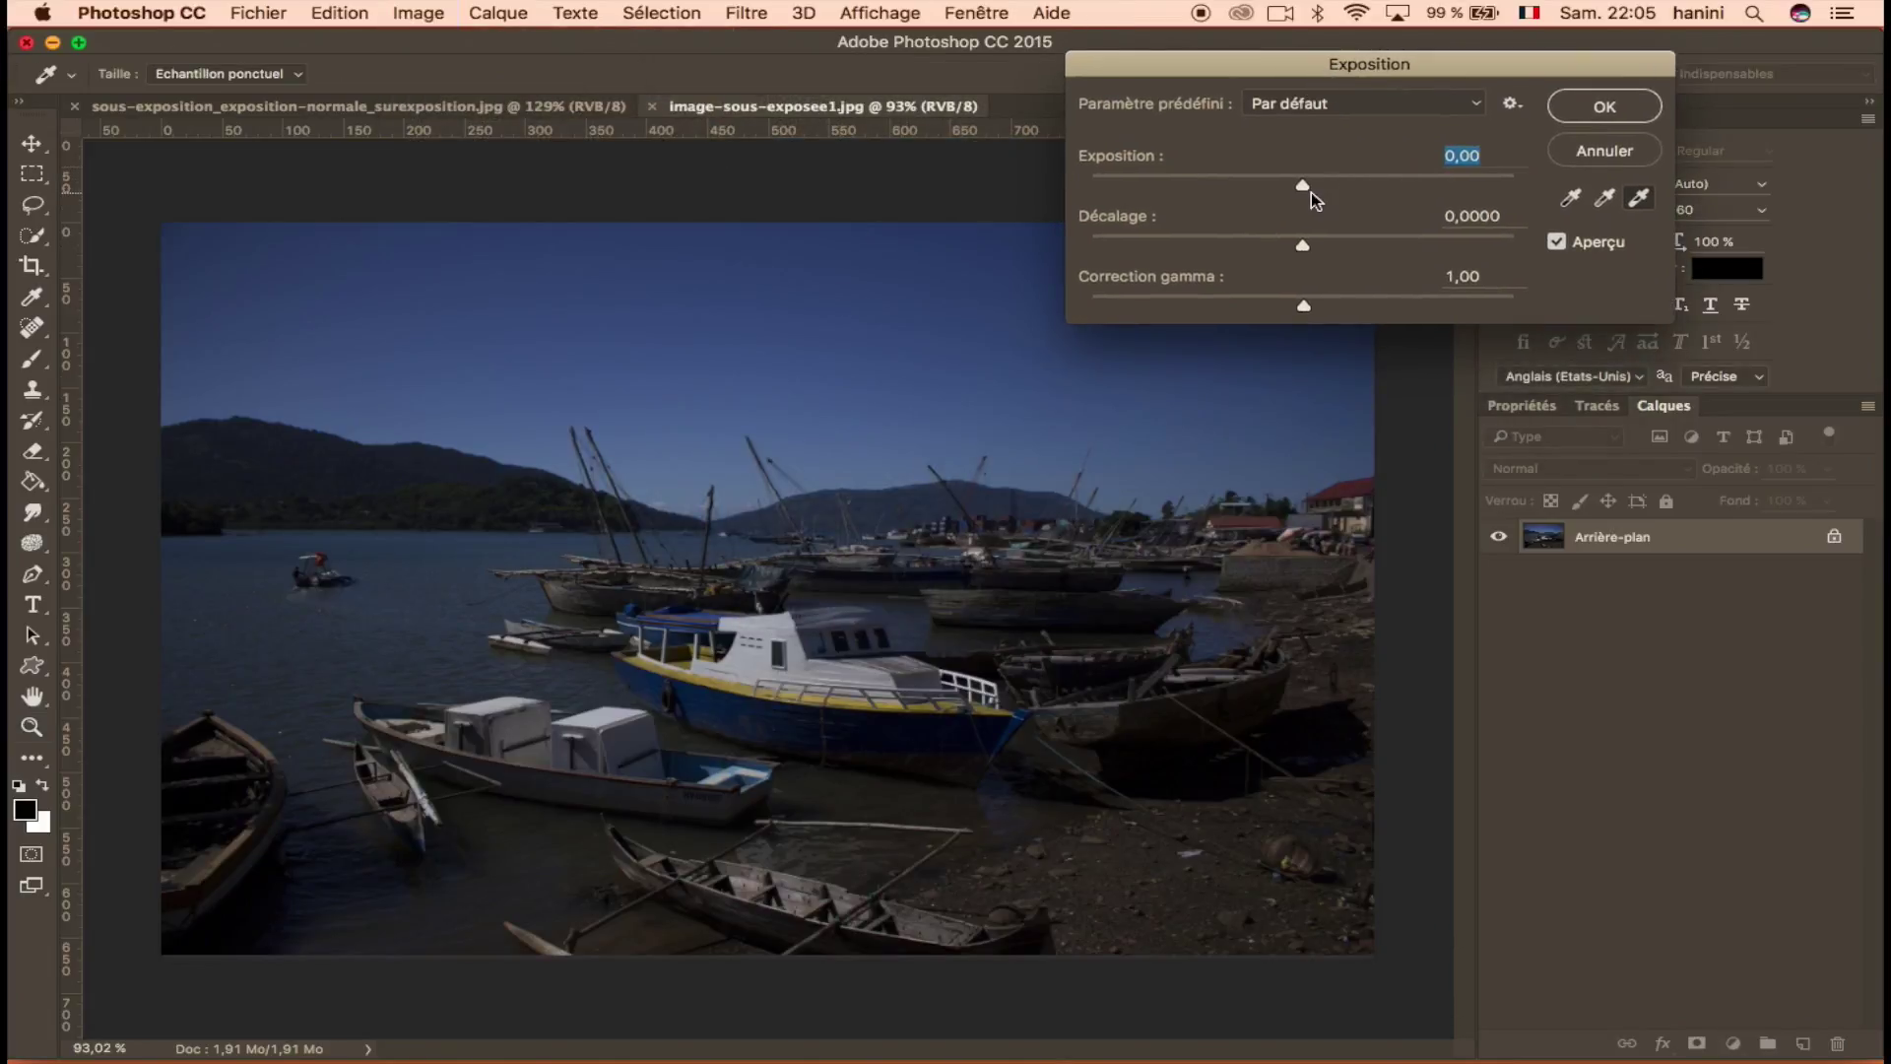
left_click_drag(1301, 185, 1362, 192)
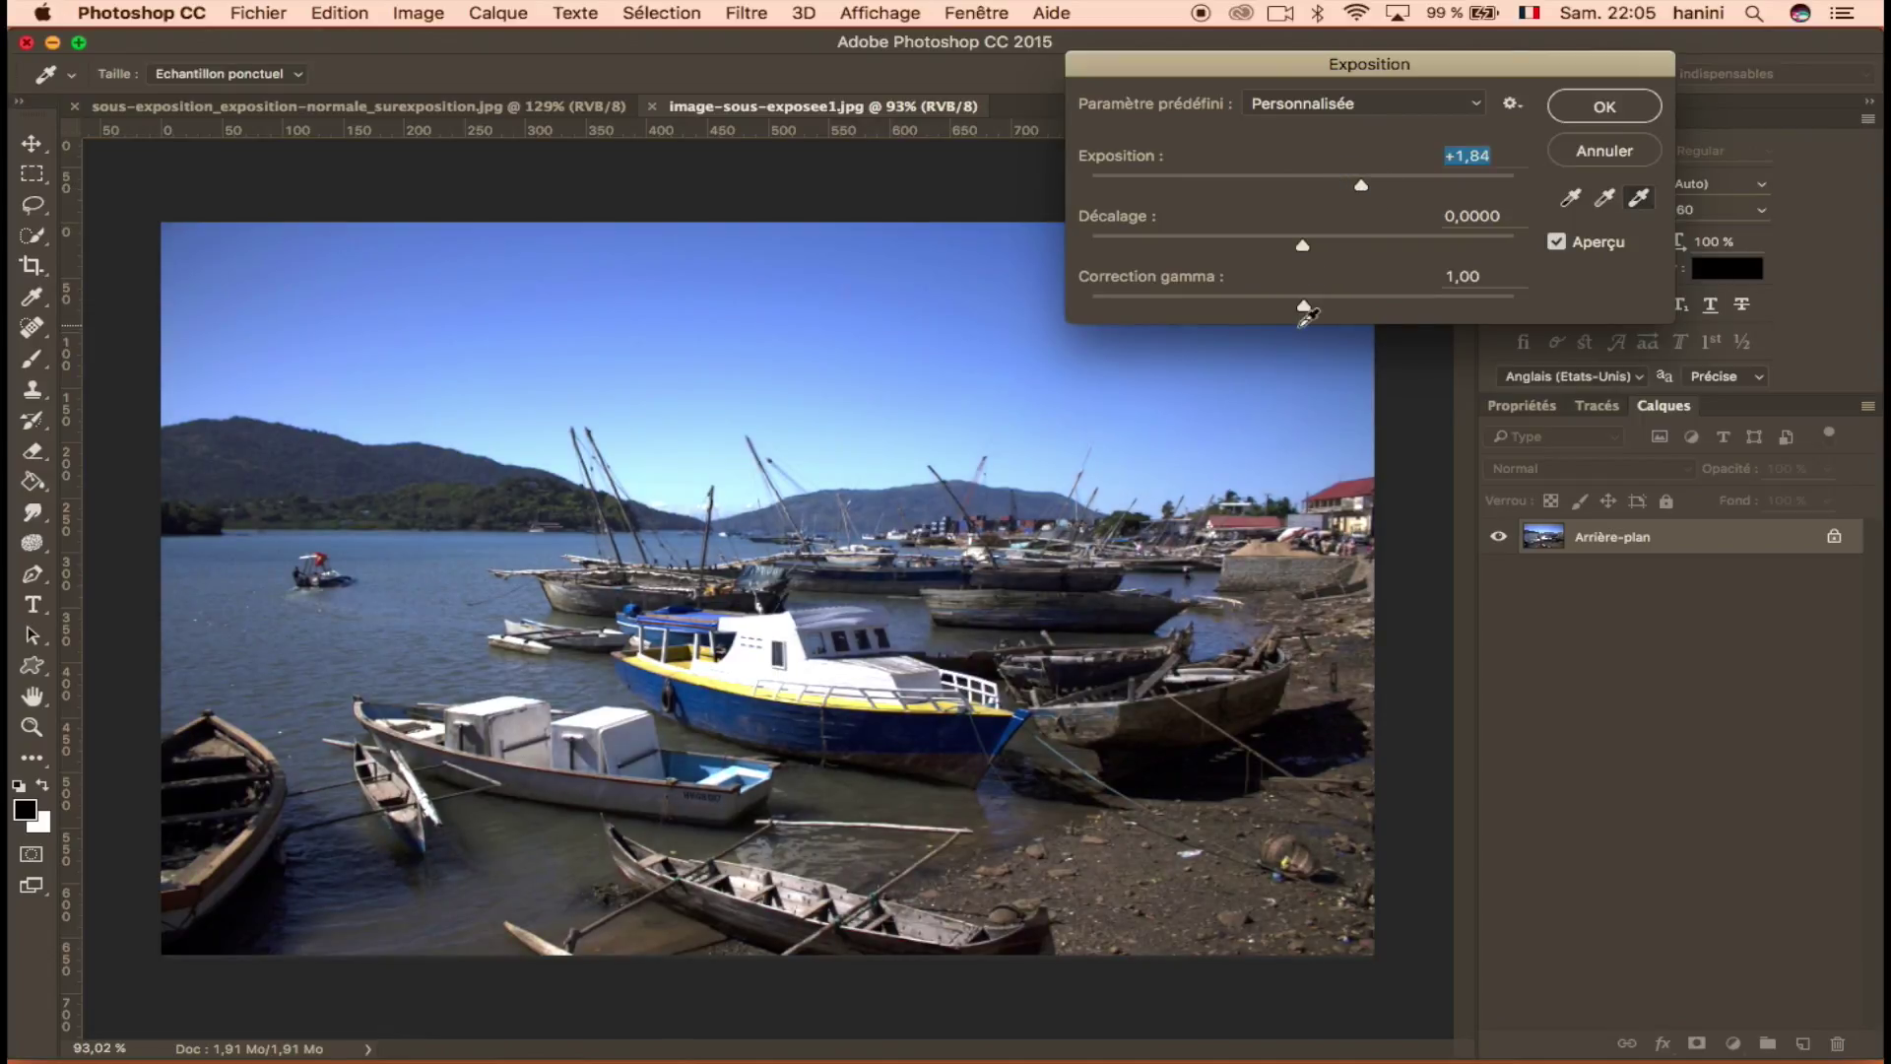
mouse_move(1304, 311)
left_mouse_down()
mouse_move(1256, 312)
mouse_move(1316, 313)
mouse_move(1285, 308)
left_mouse_up()
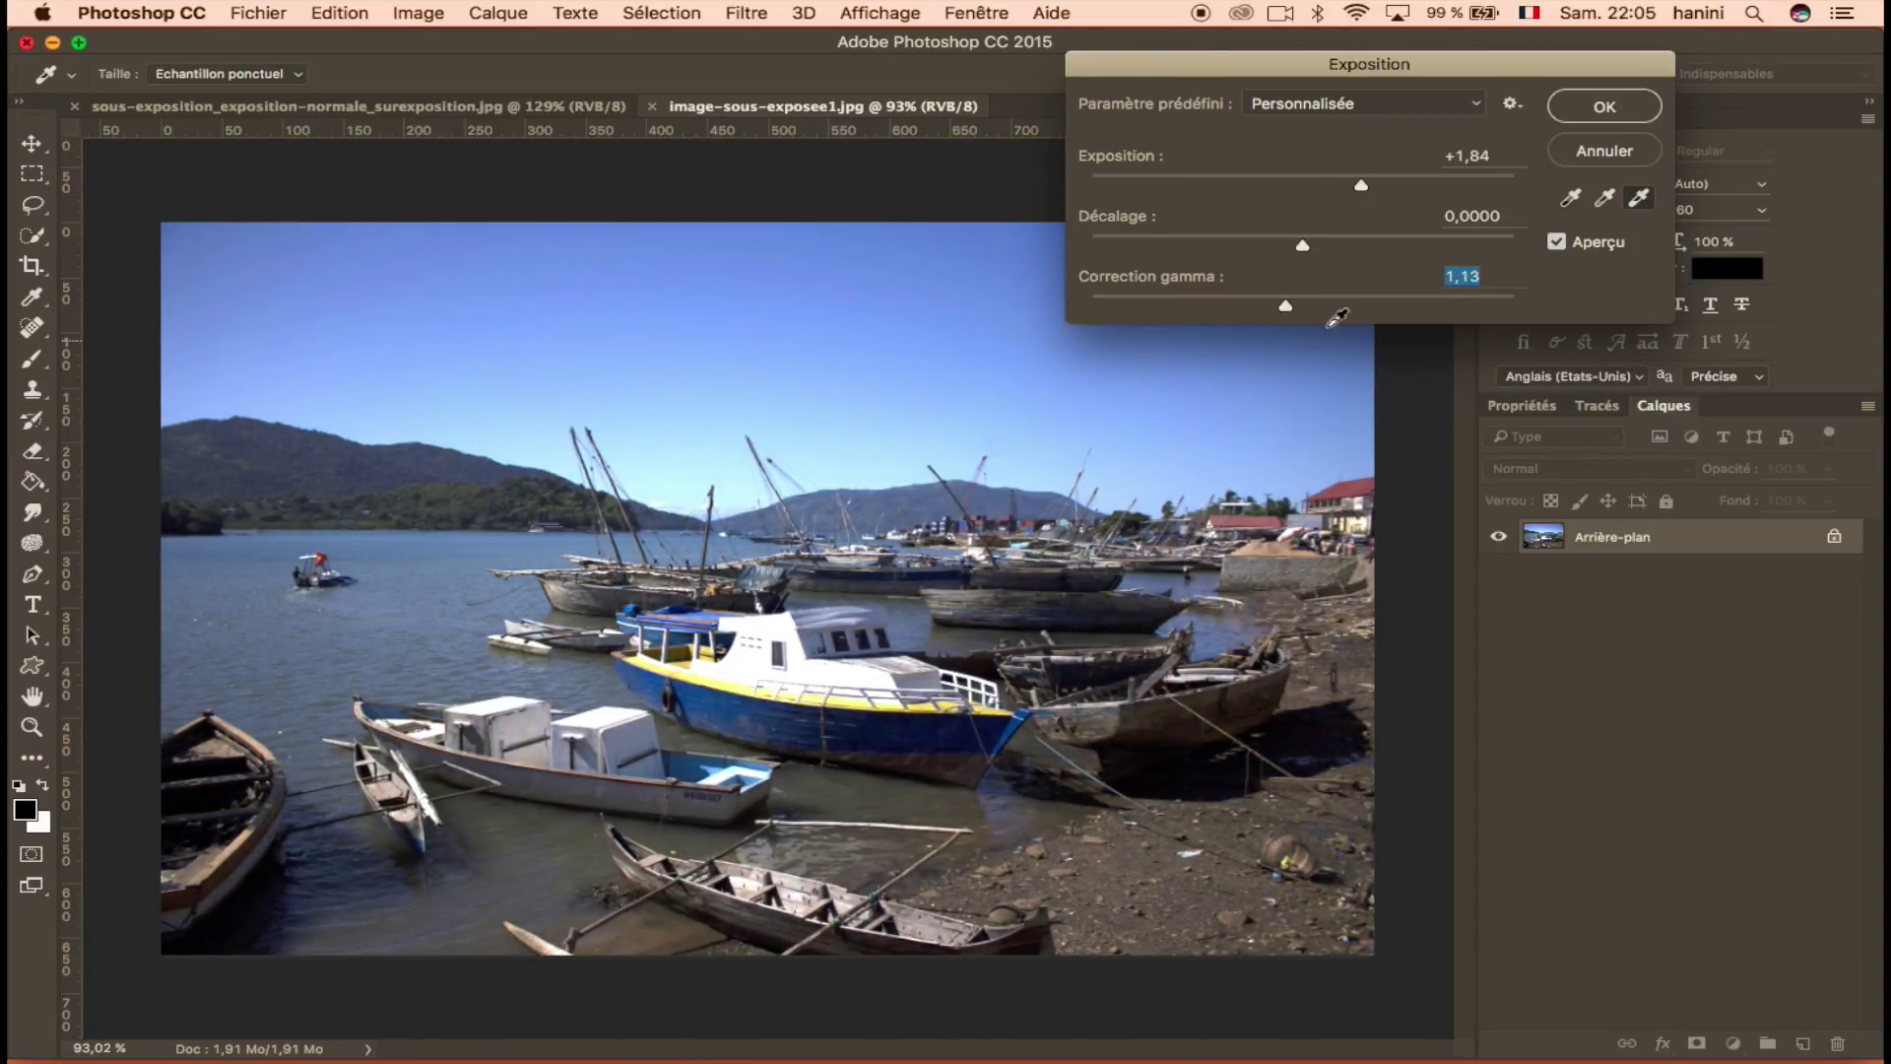
left_click(1603, 108)
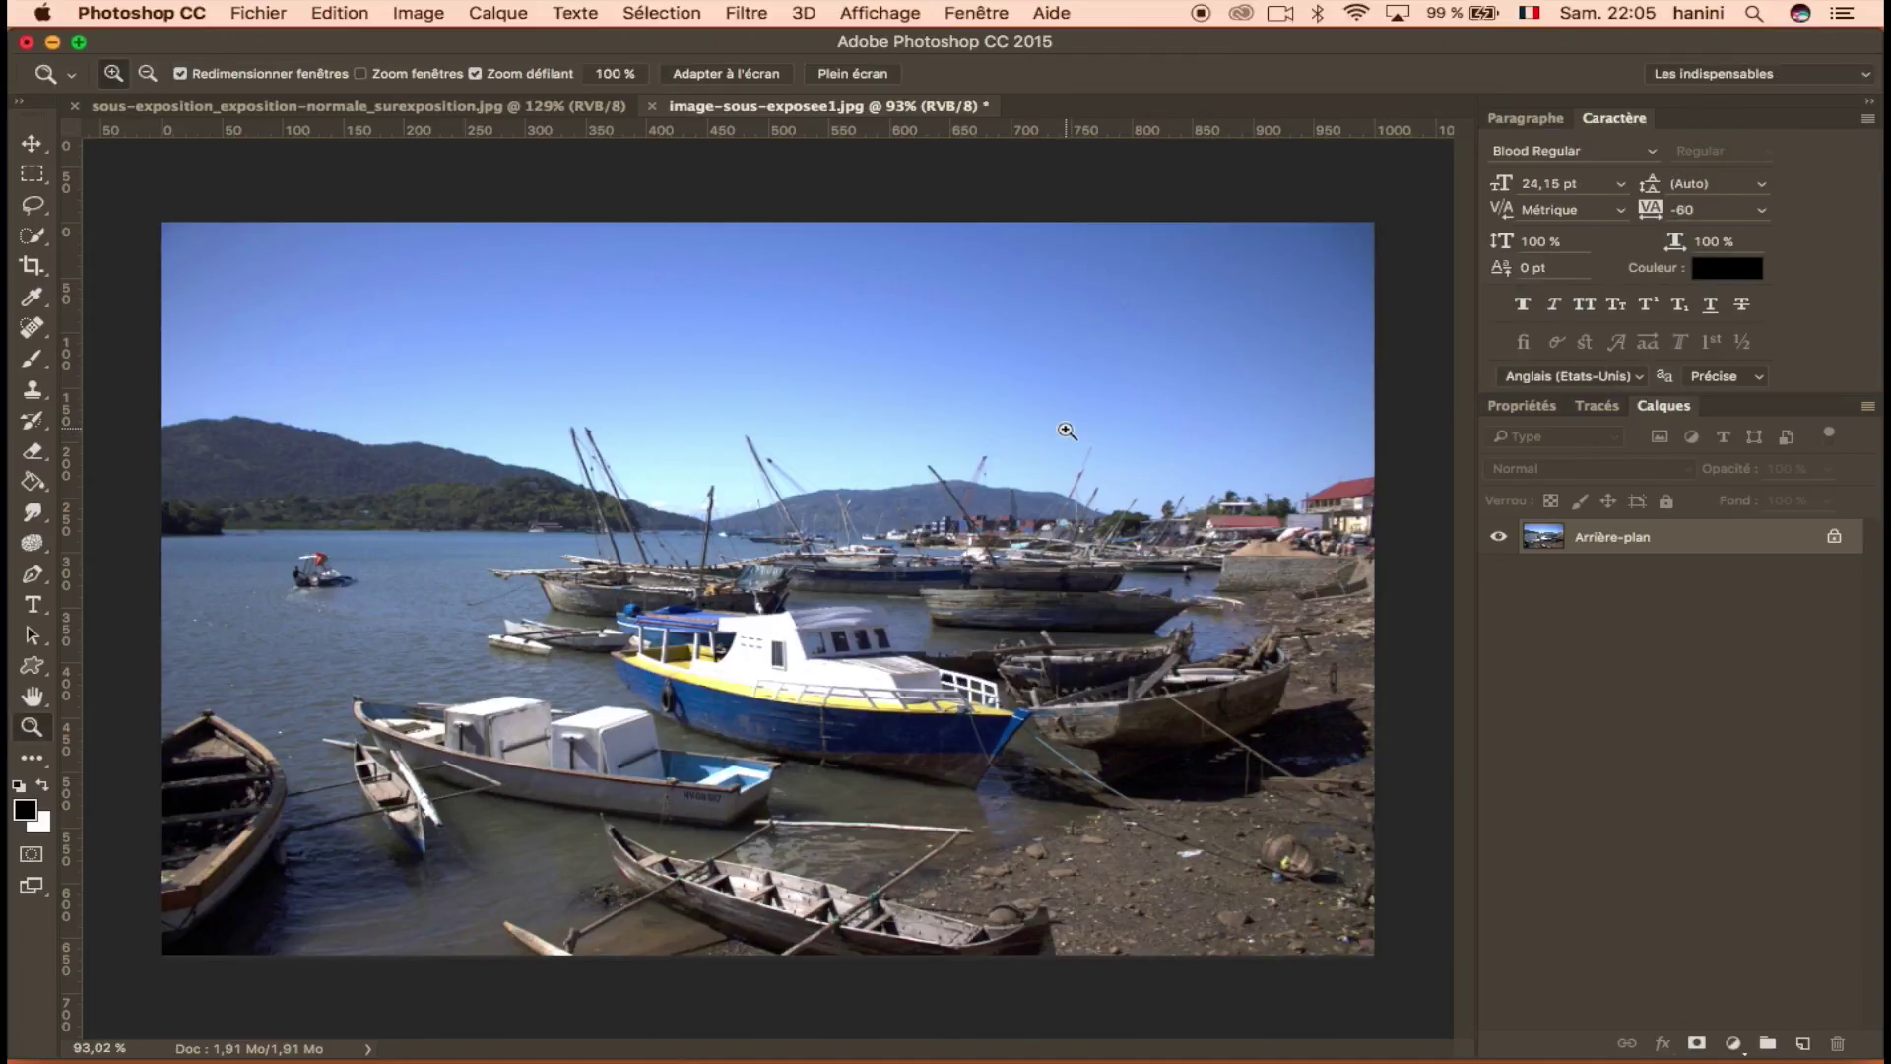
key("super+z")
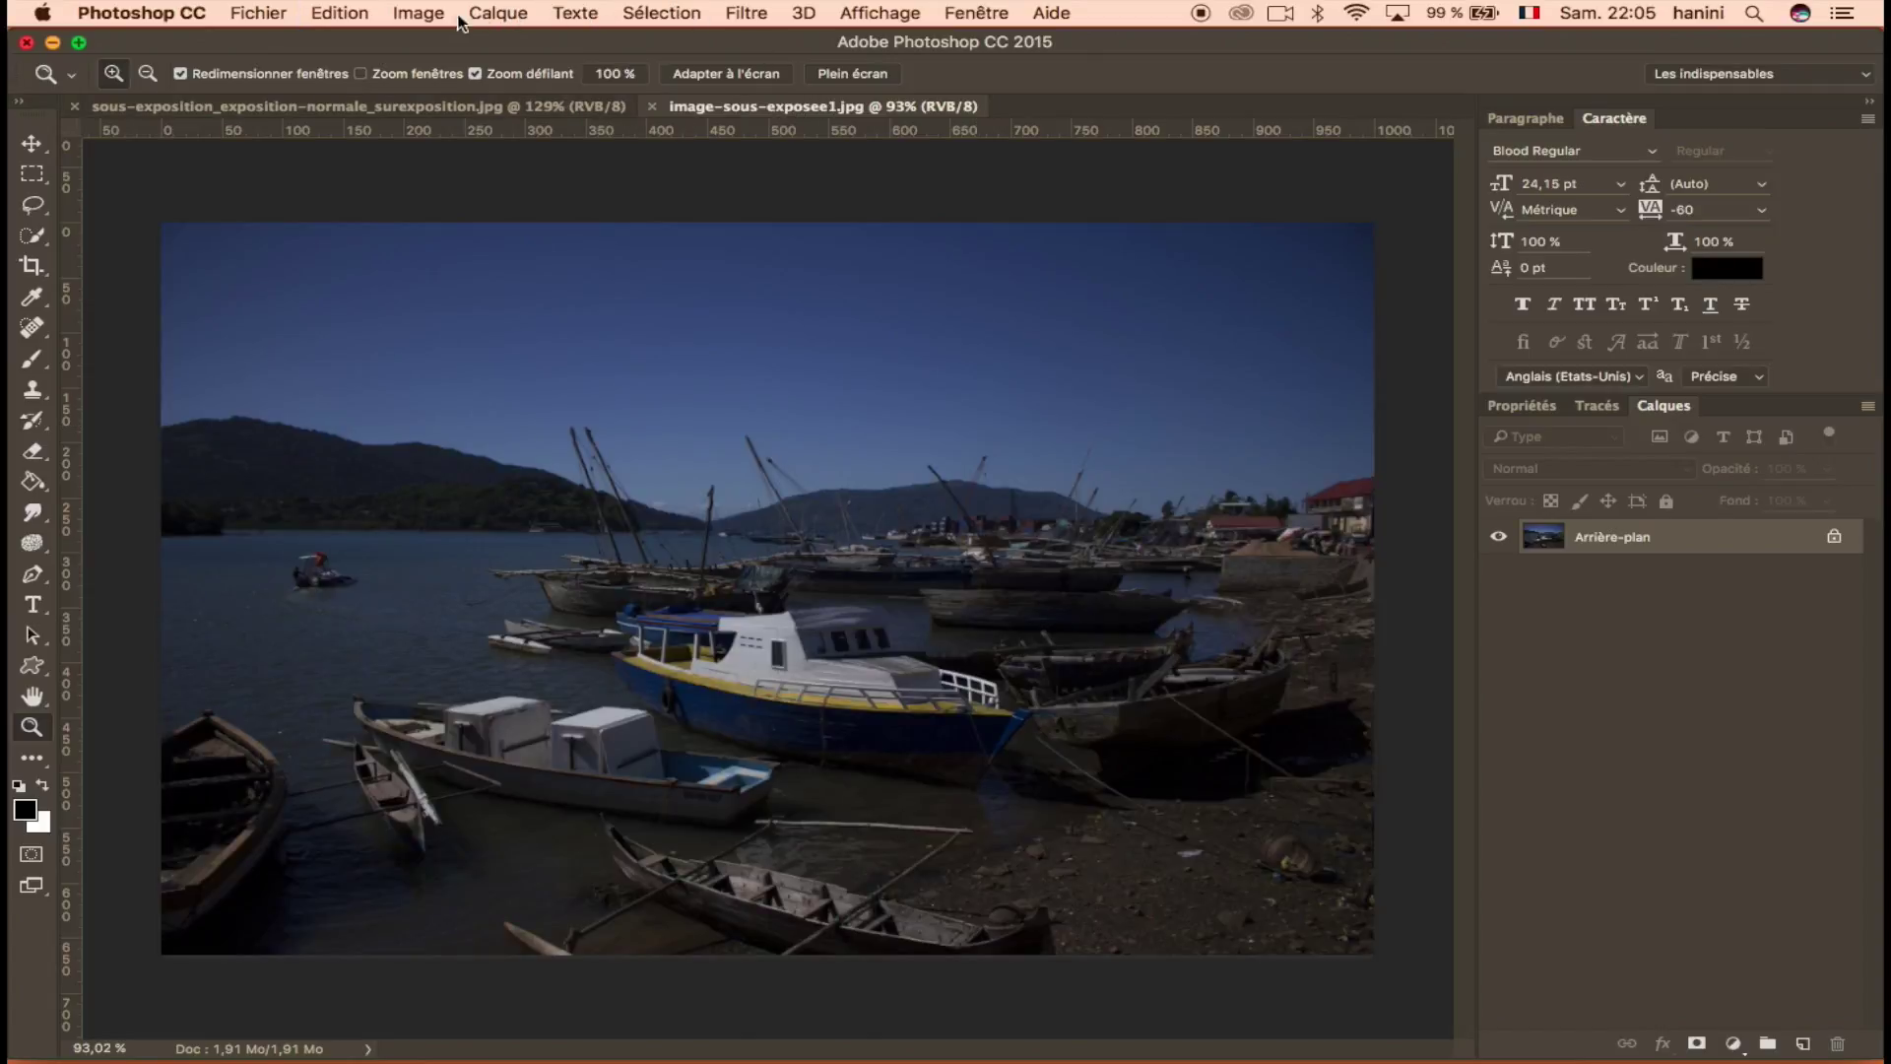
Start a Niveaux adjustment on the harbour photo with a midtone input level of 1,02 and a white input level of 148.
left_click(422, 14)
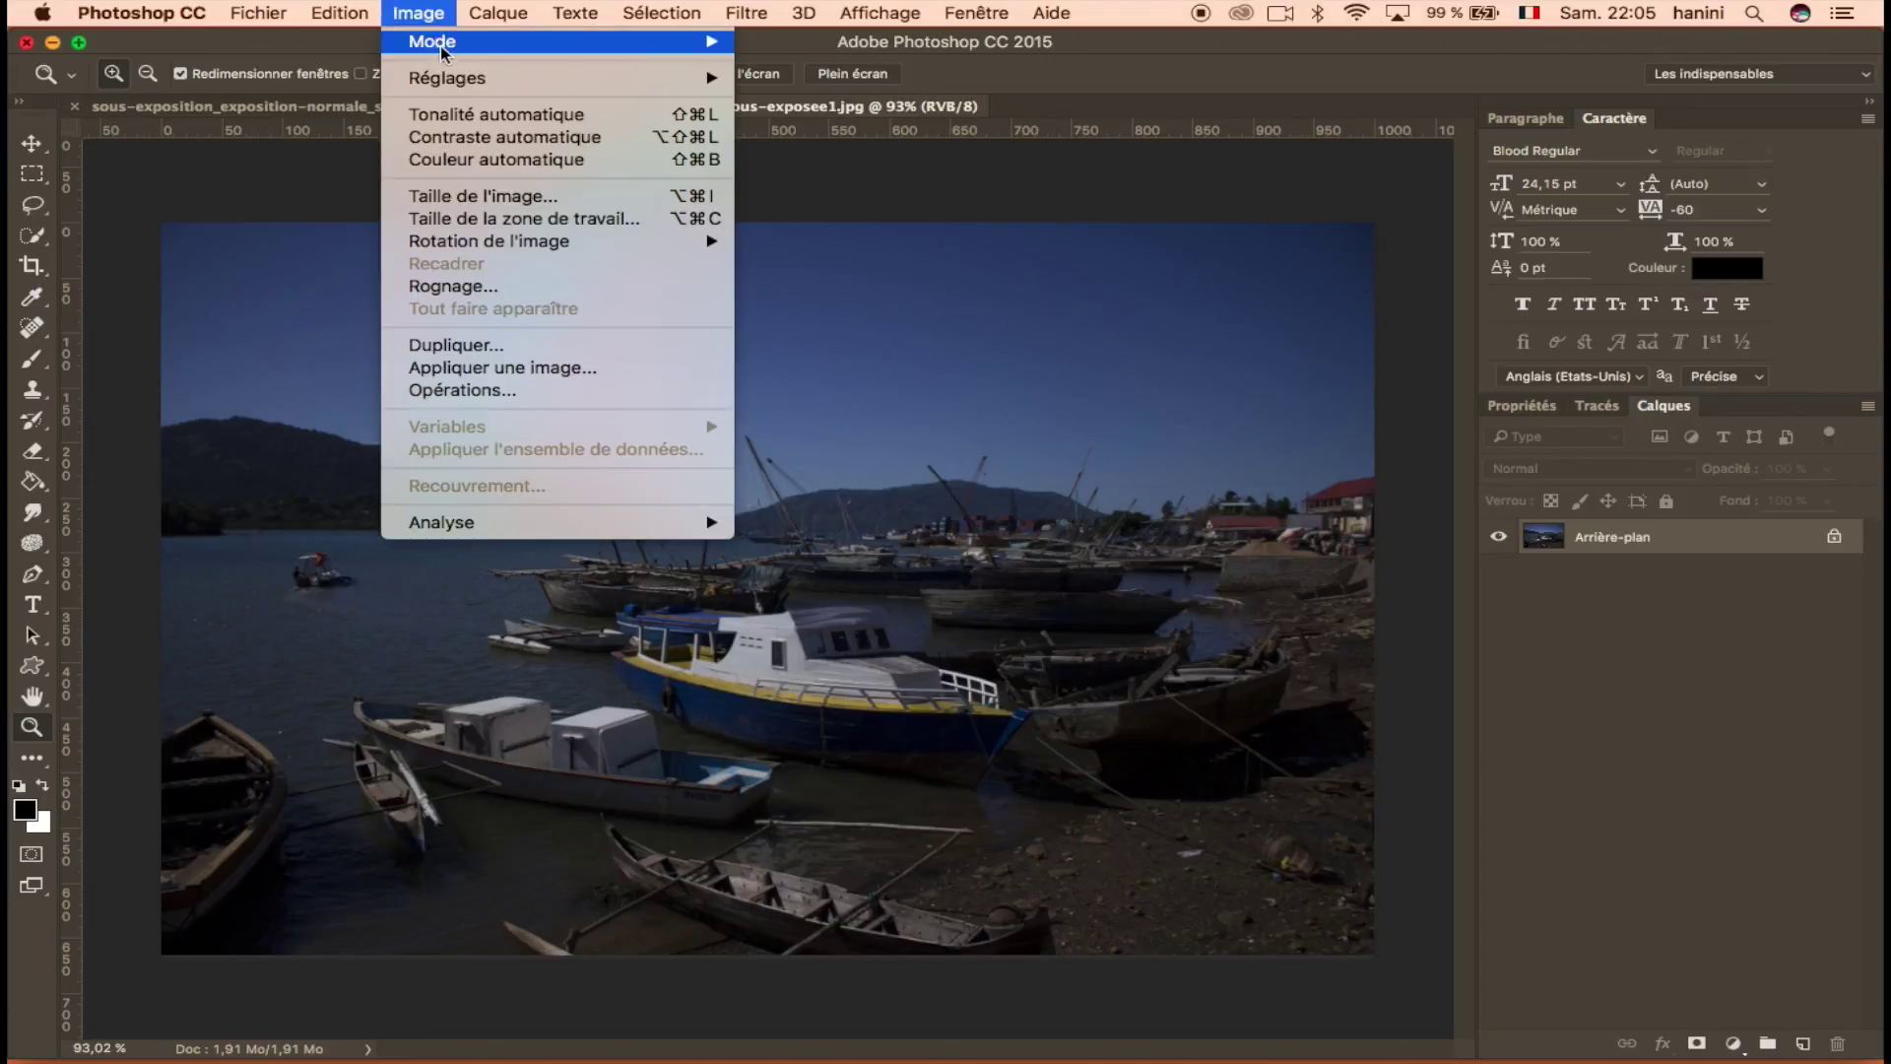
mouse_move(478, 81)
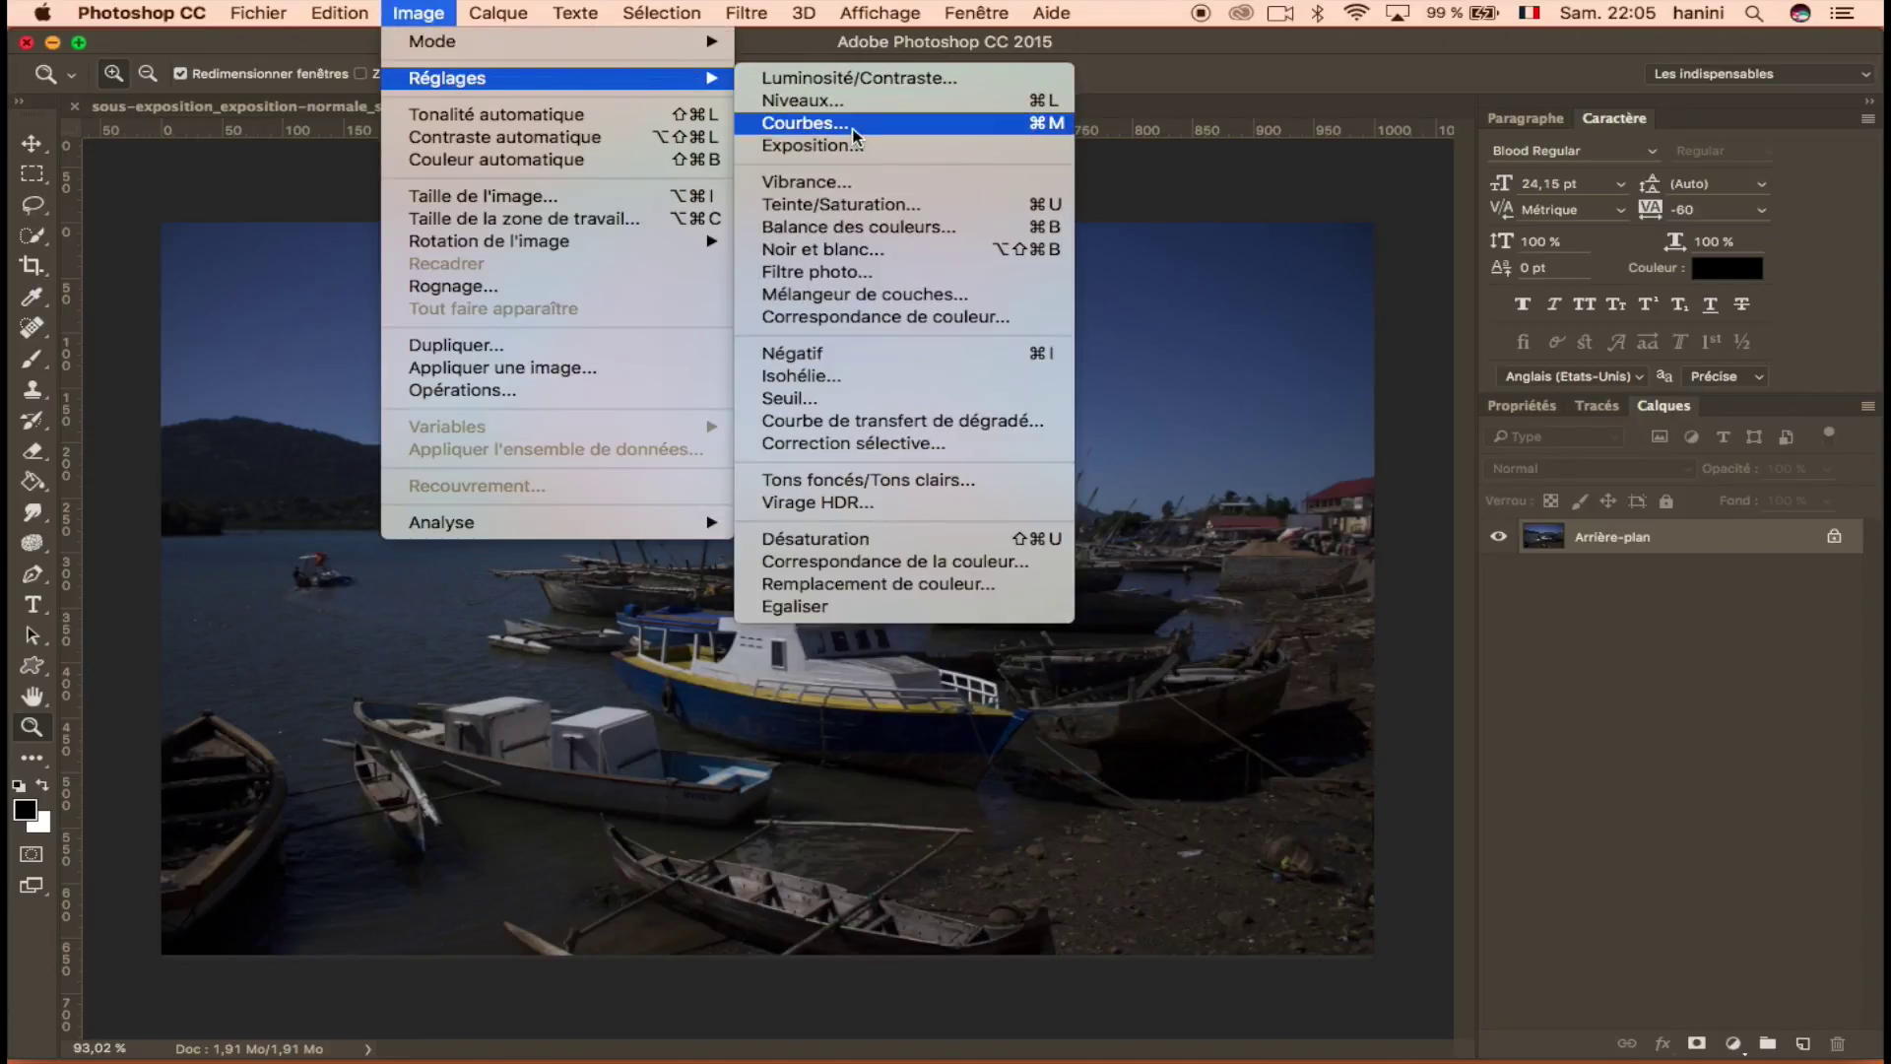
left_click(854, 105)
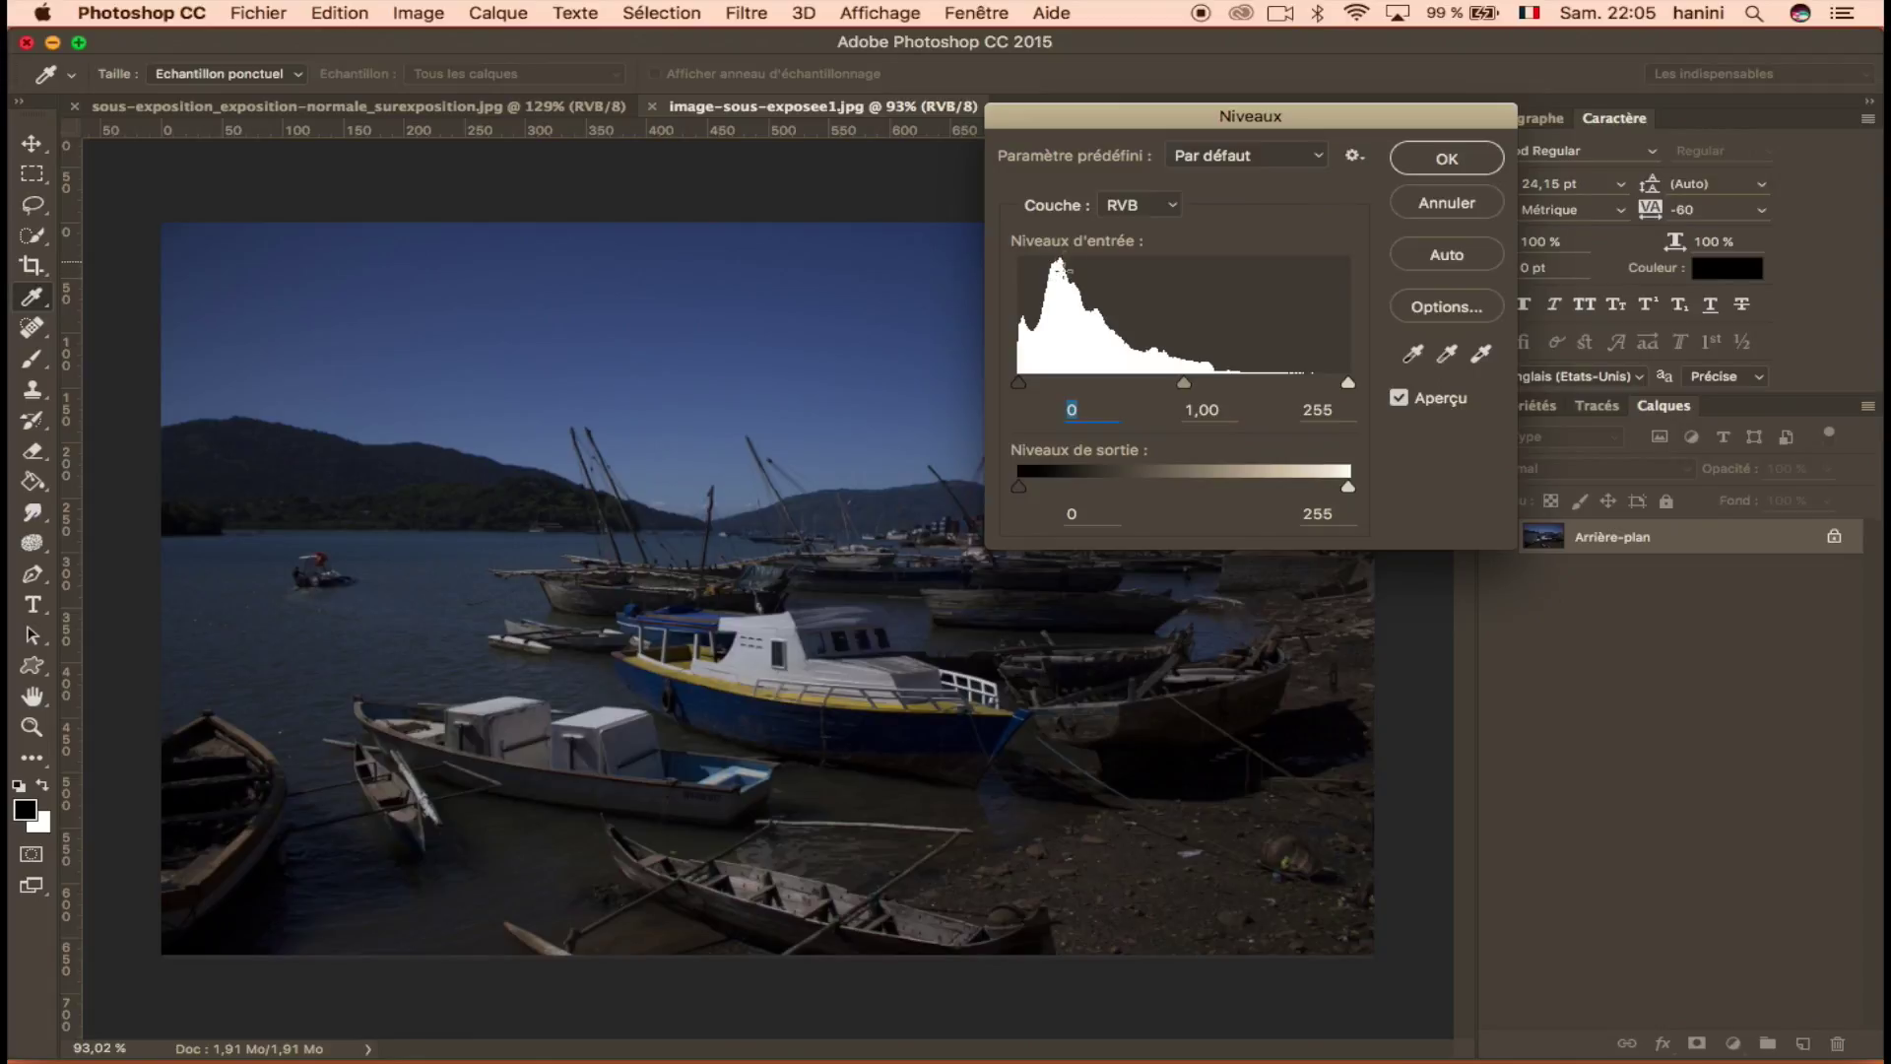
left_click_drag(1021, 384, 997, 384)
mouse_move(1182, 384)
left_mouse_down()
mouse_move(1162, 386)
mouse_move(1181, 385)
left_mouse_up()
left_click(1346, 383)
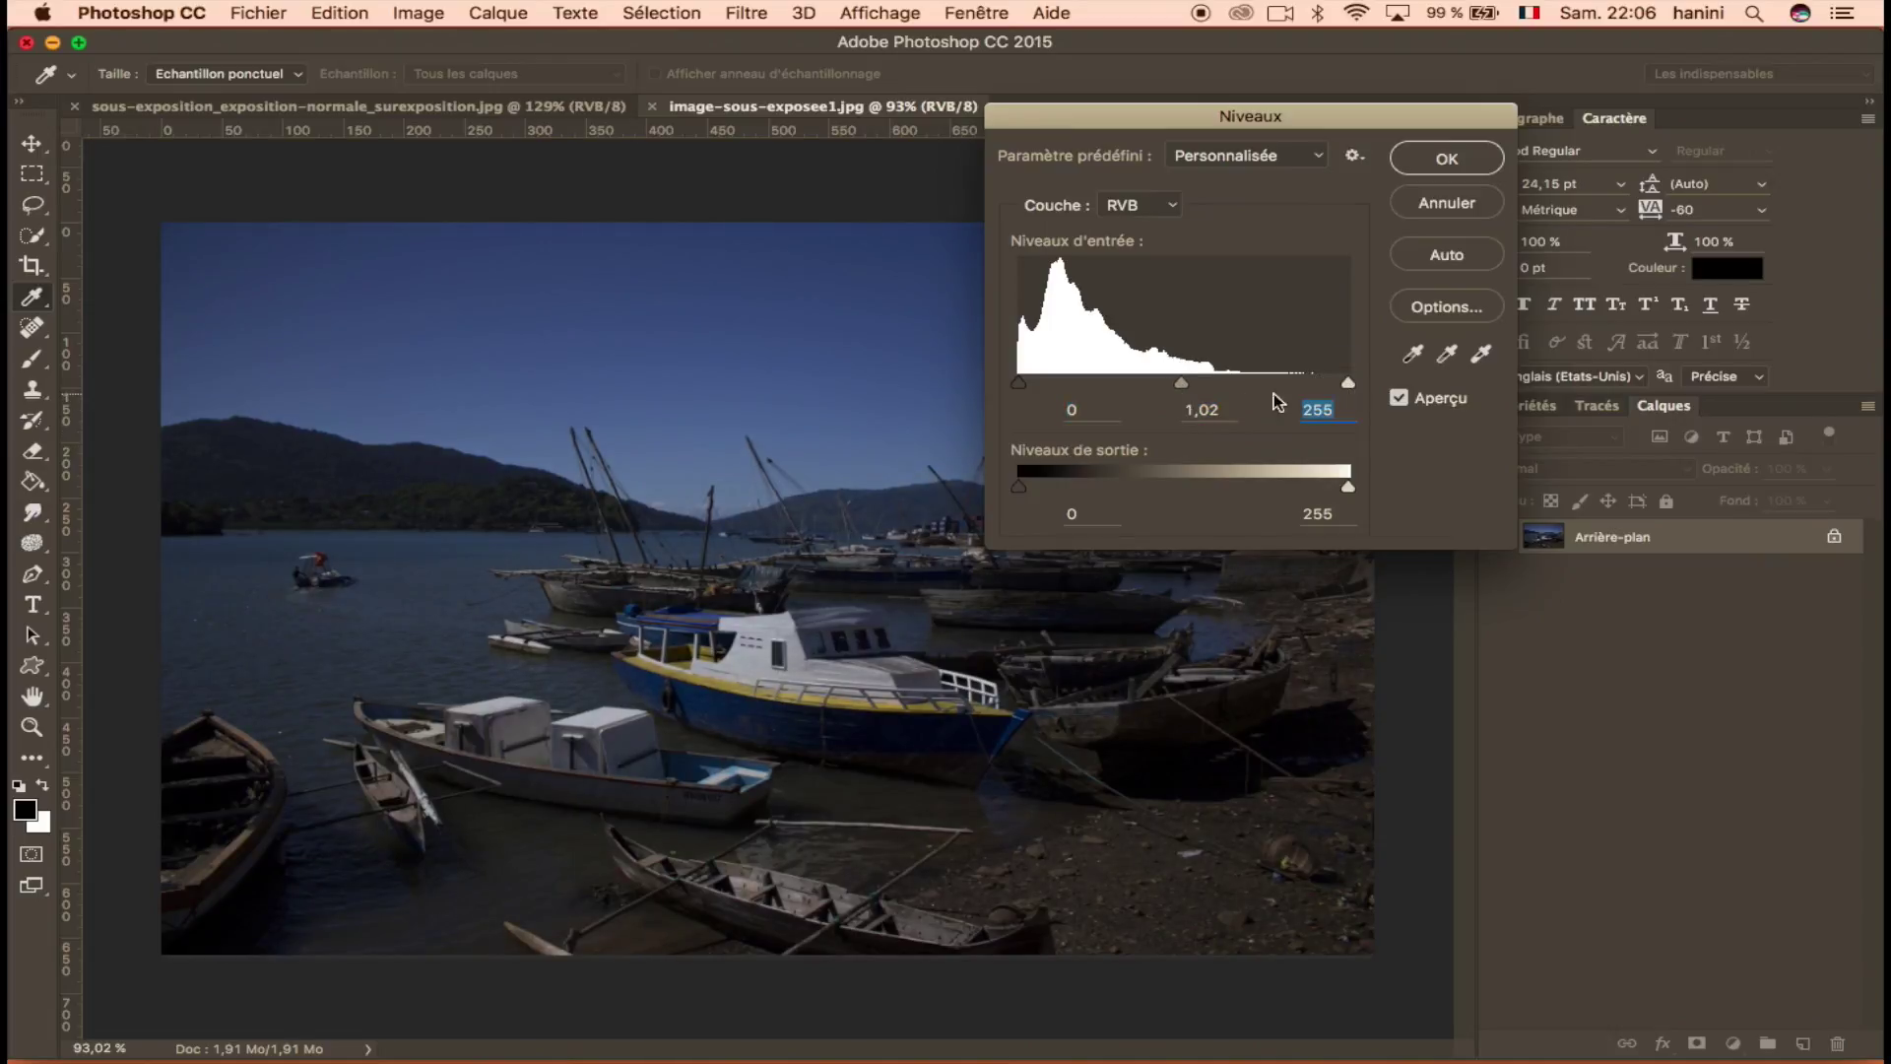
left_click_drag(1348, 387, 1209, 380)
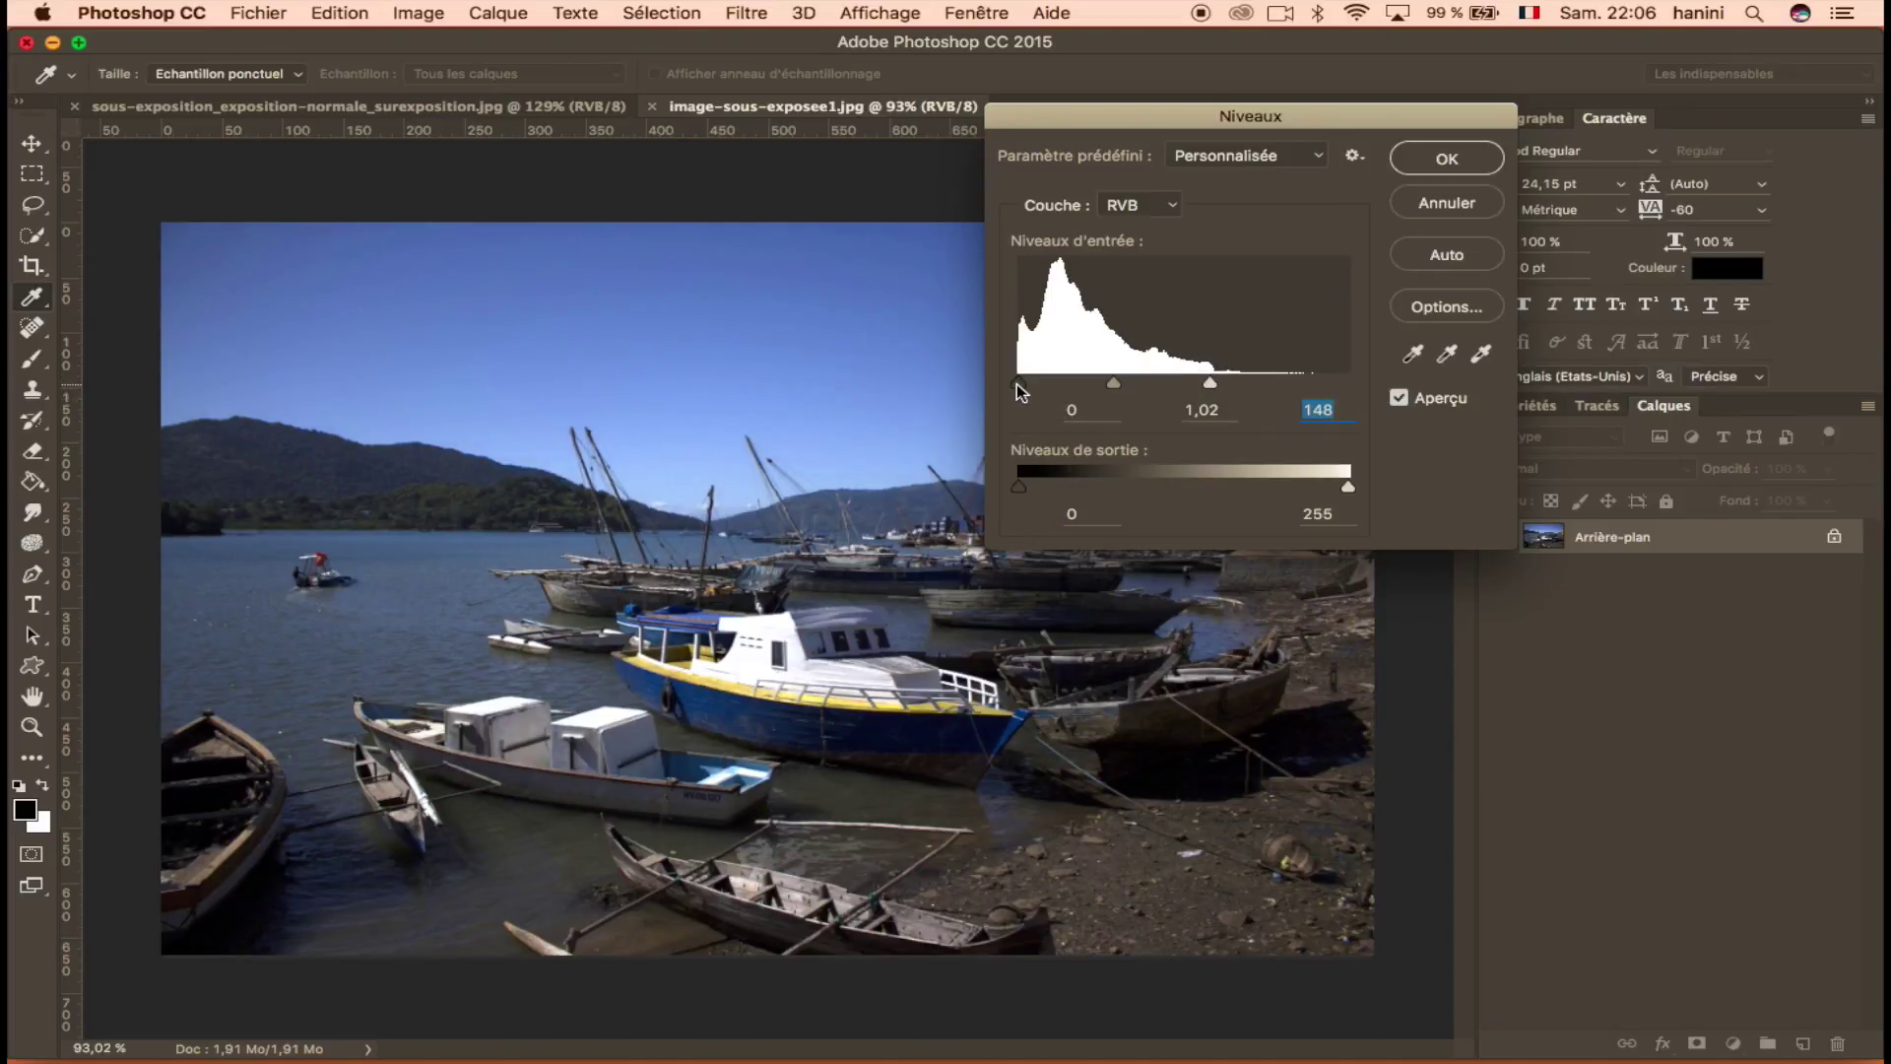
Brighten the midtone input level slightly, set the white input level to 152, and apply the Niveaux adjustment.
mouse_move(1018, 386)
left_mouse_down()
mouse_move(1055, 386)
mouse_move(1008, 390)
left_mouse_up()
left_click(1114, 386)
mouse_move(1114, 386)
left_mouse_down()
mouse_move(1067, 385)
mouse_move(1116, 384)
mouse_move(1098, 383)
left_mouse_up()
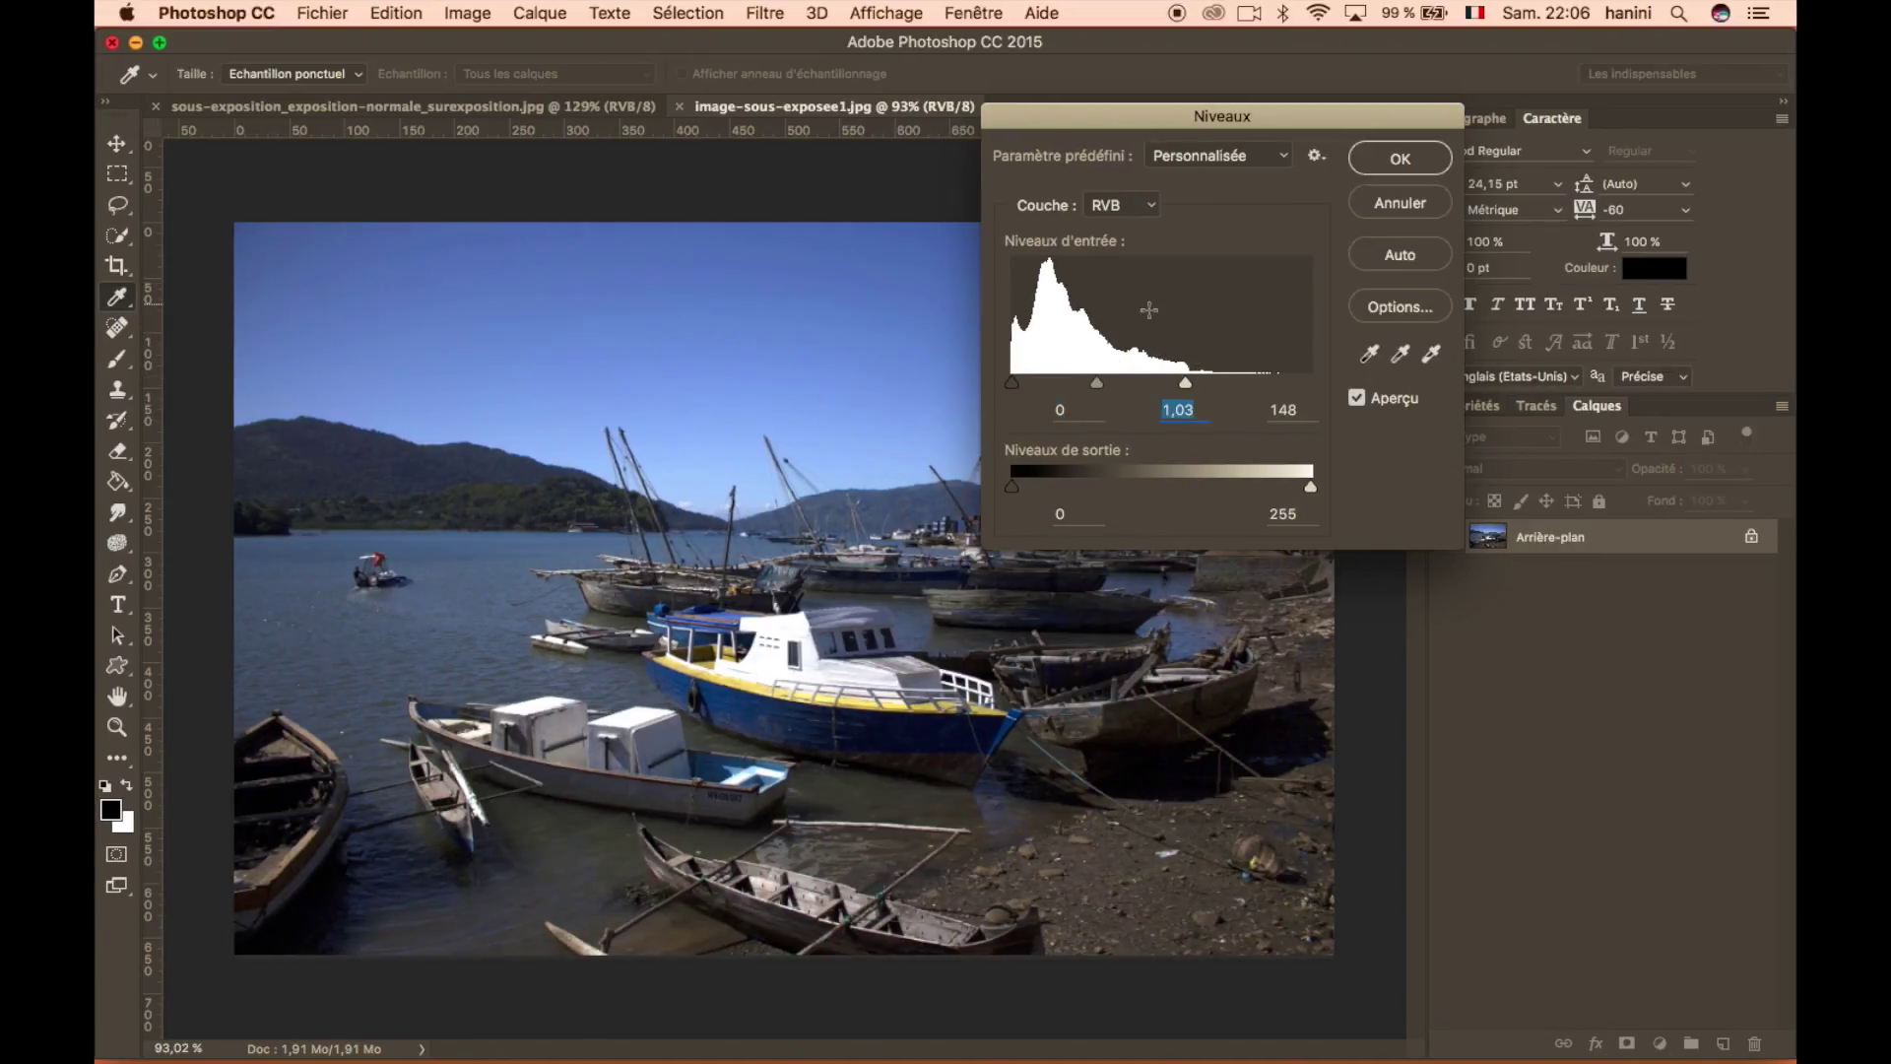
left_click_drag(1099, 381, 1120, 385)
left_click_drag(1212, 385, 1231, 390)
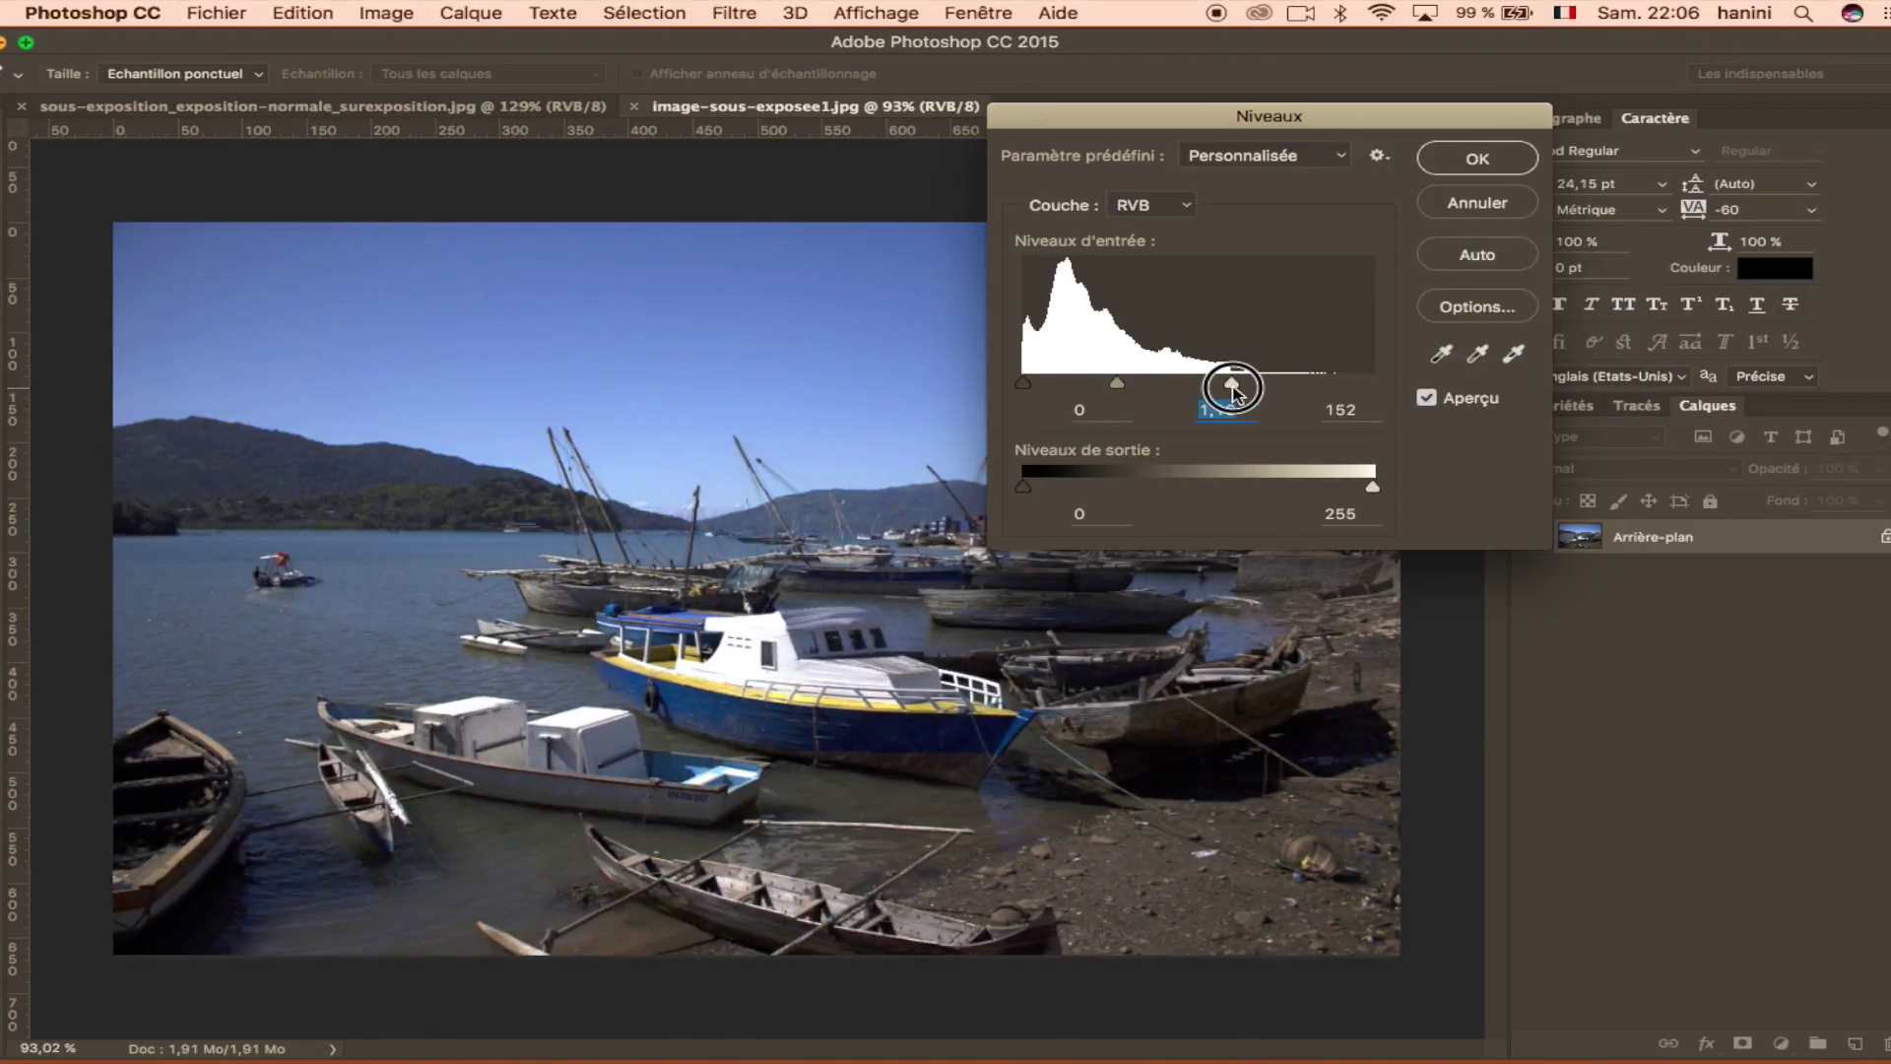
left_click(1477, 162)
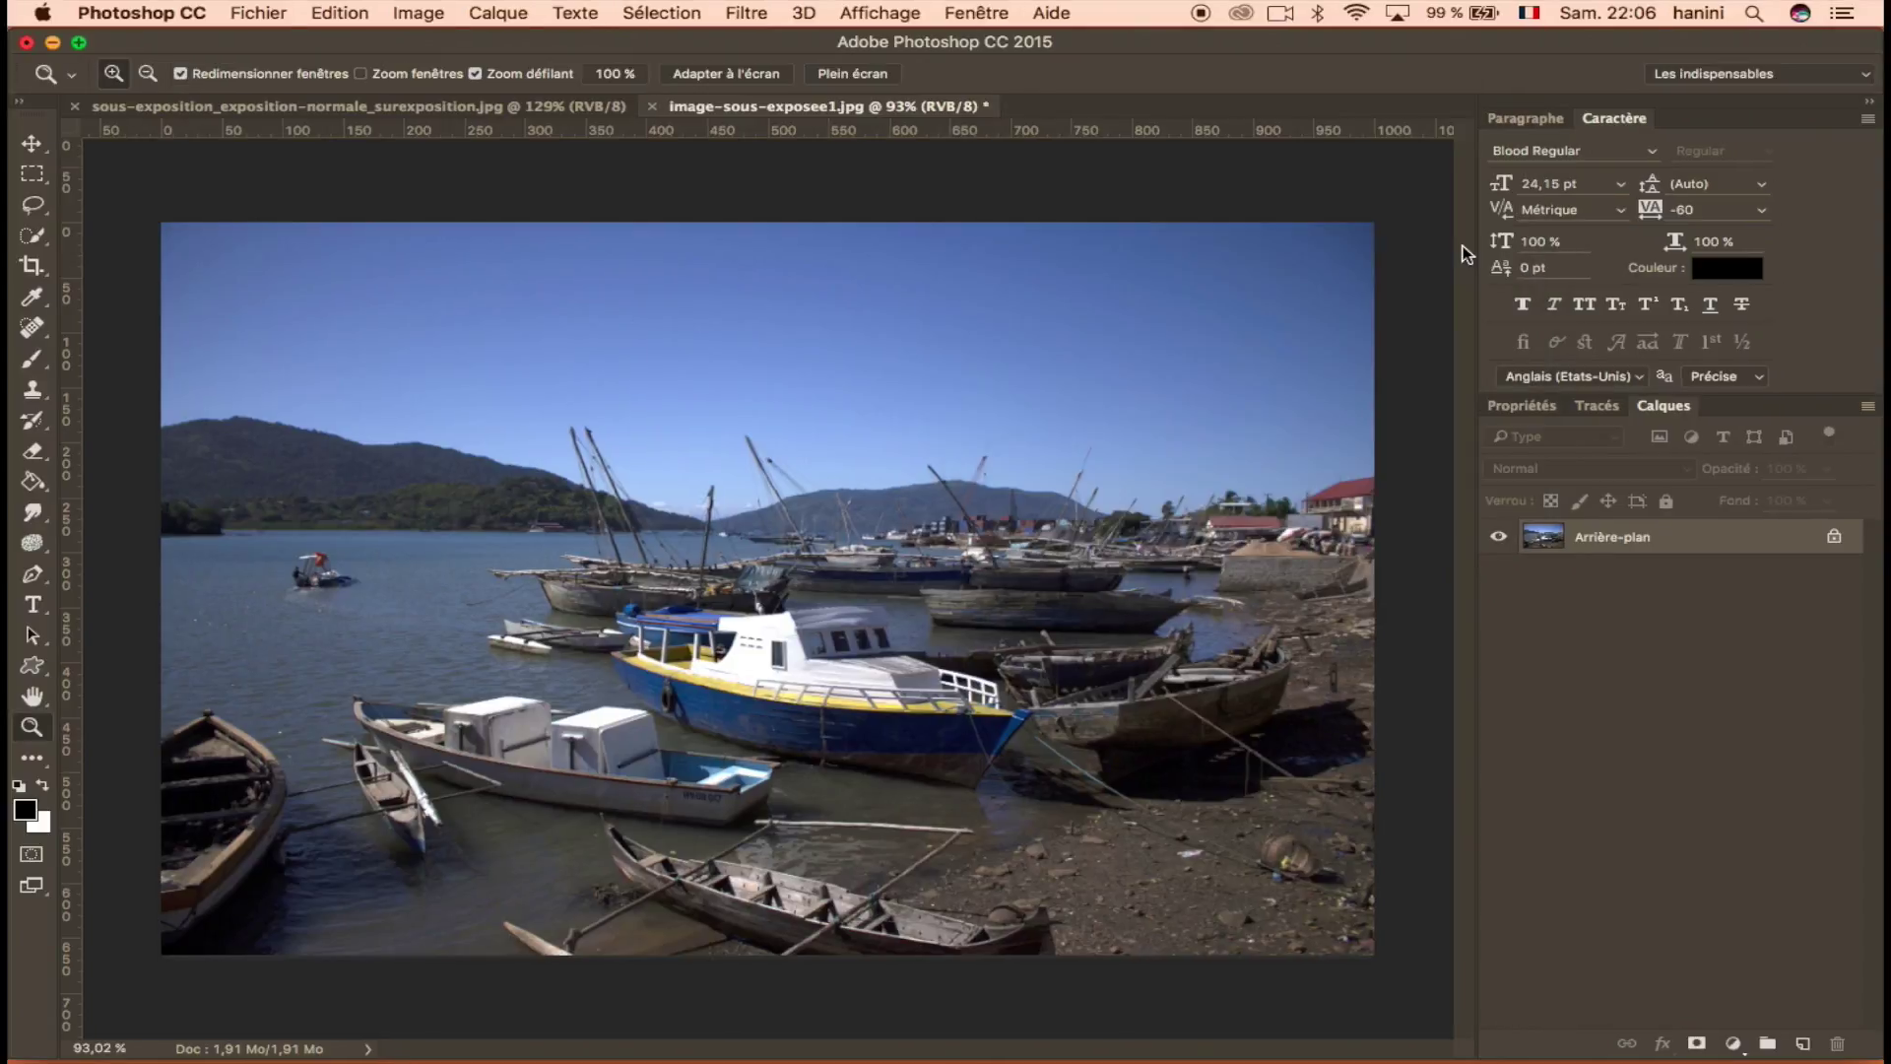
Fine-tune the harbour photo's brightness and contrast with a Luminosité/Contraste adjustment.
left_click(434, 14)
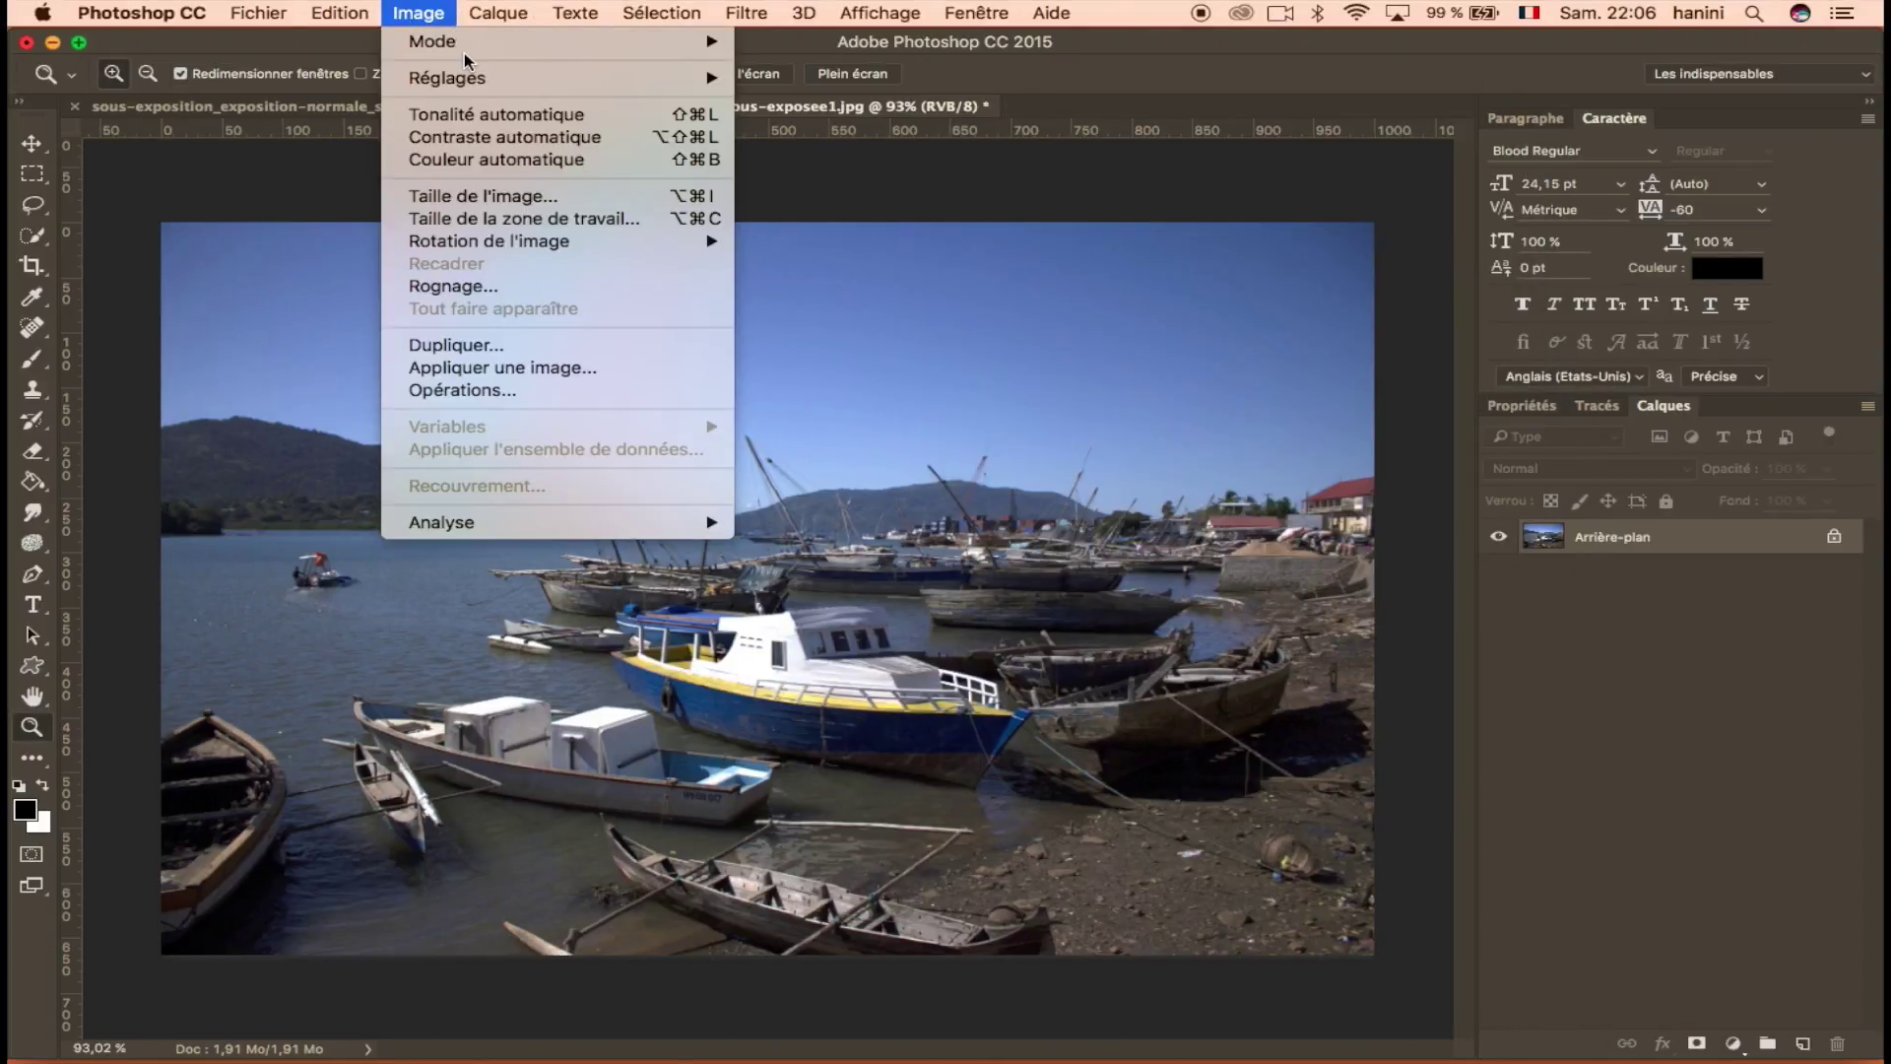
mouse_move(473, 78)
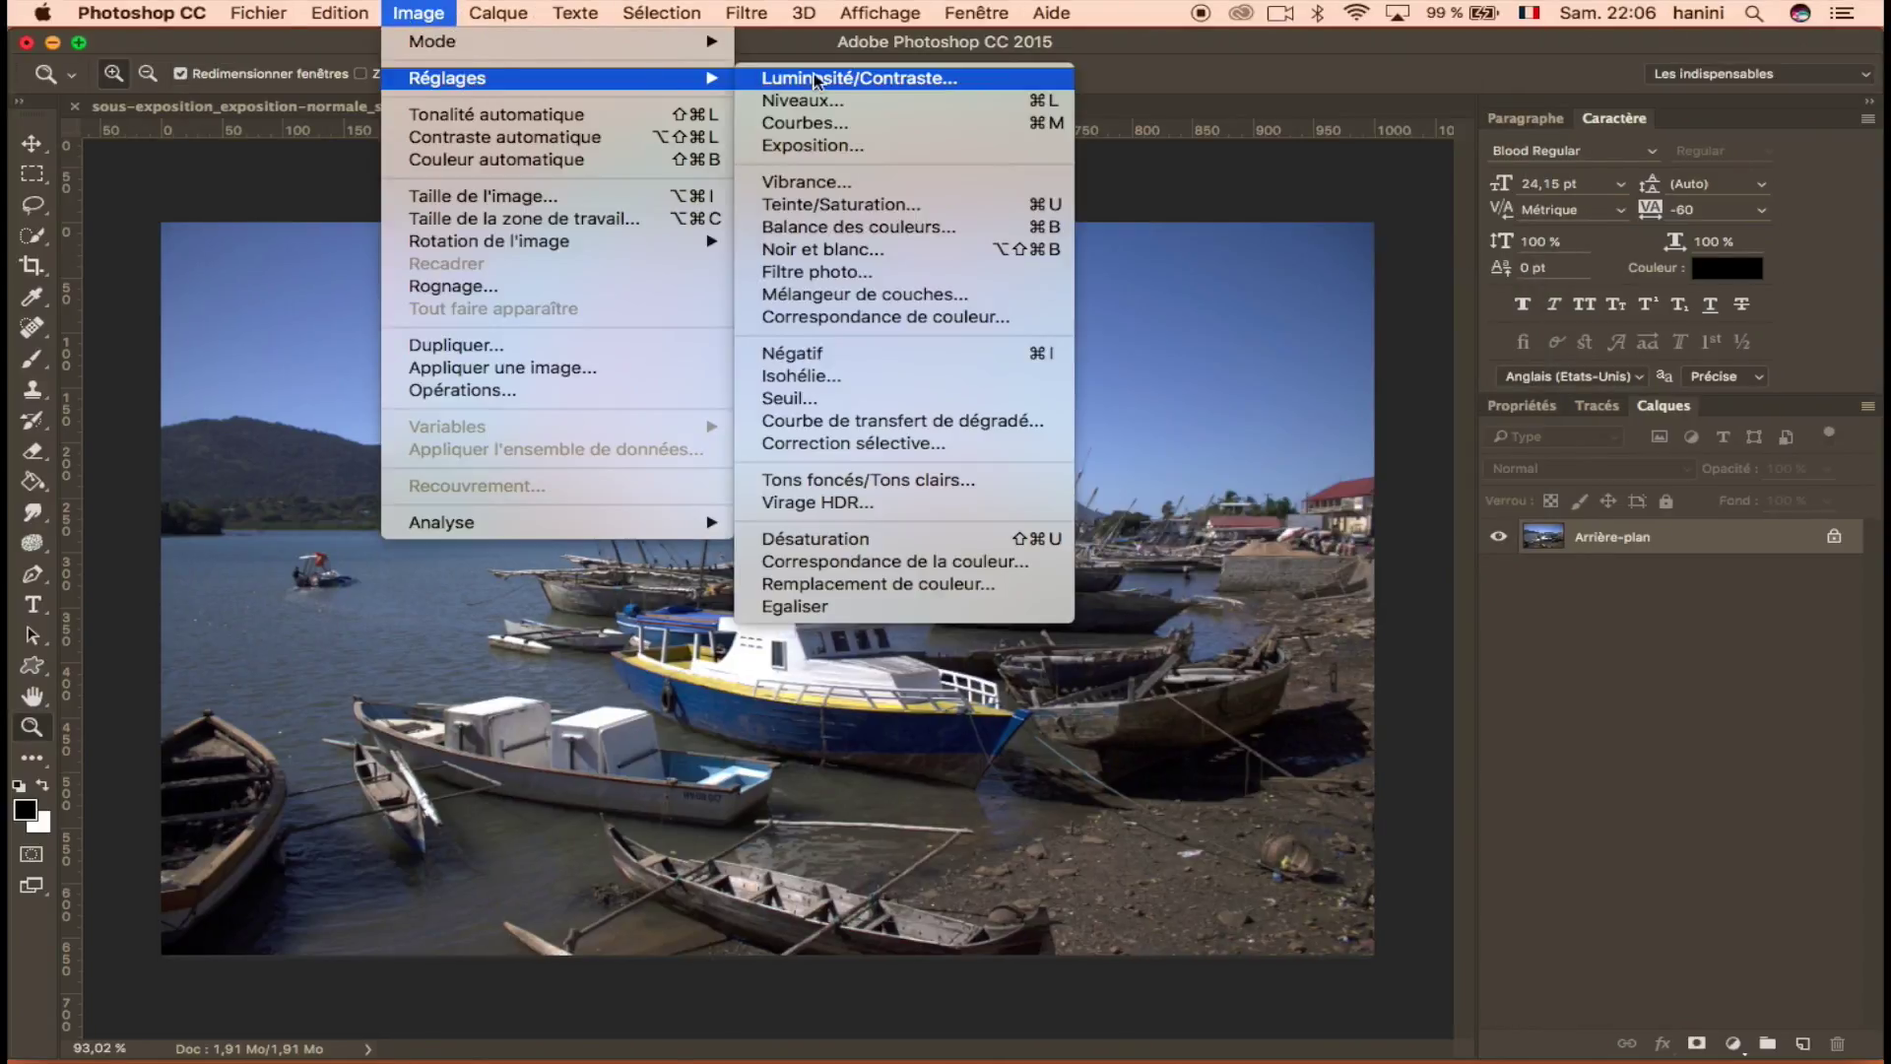
left_click(899, 78)
left_click_drag(1029, 401, 1393, 212)
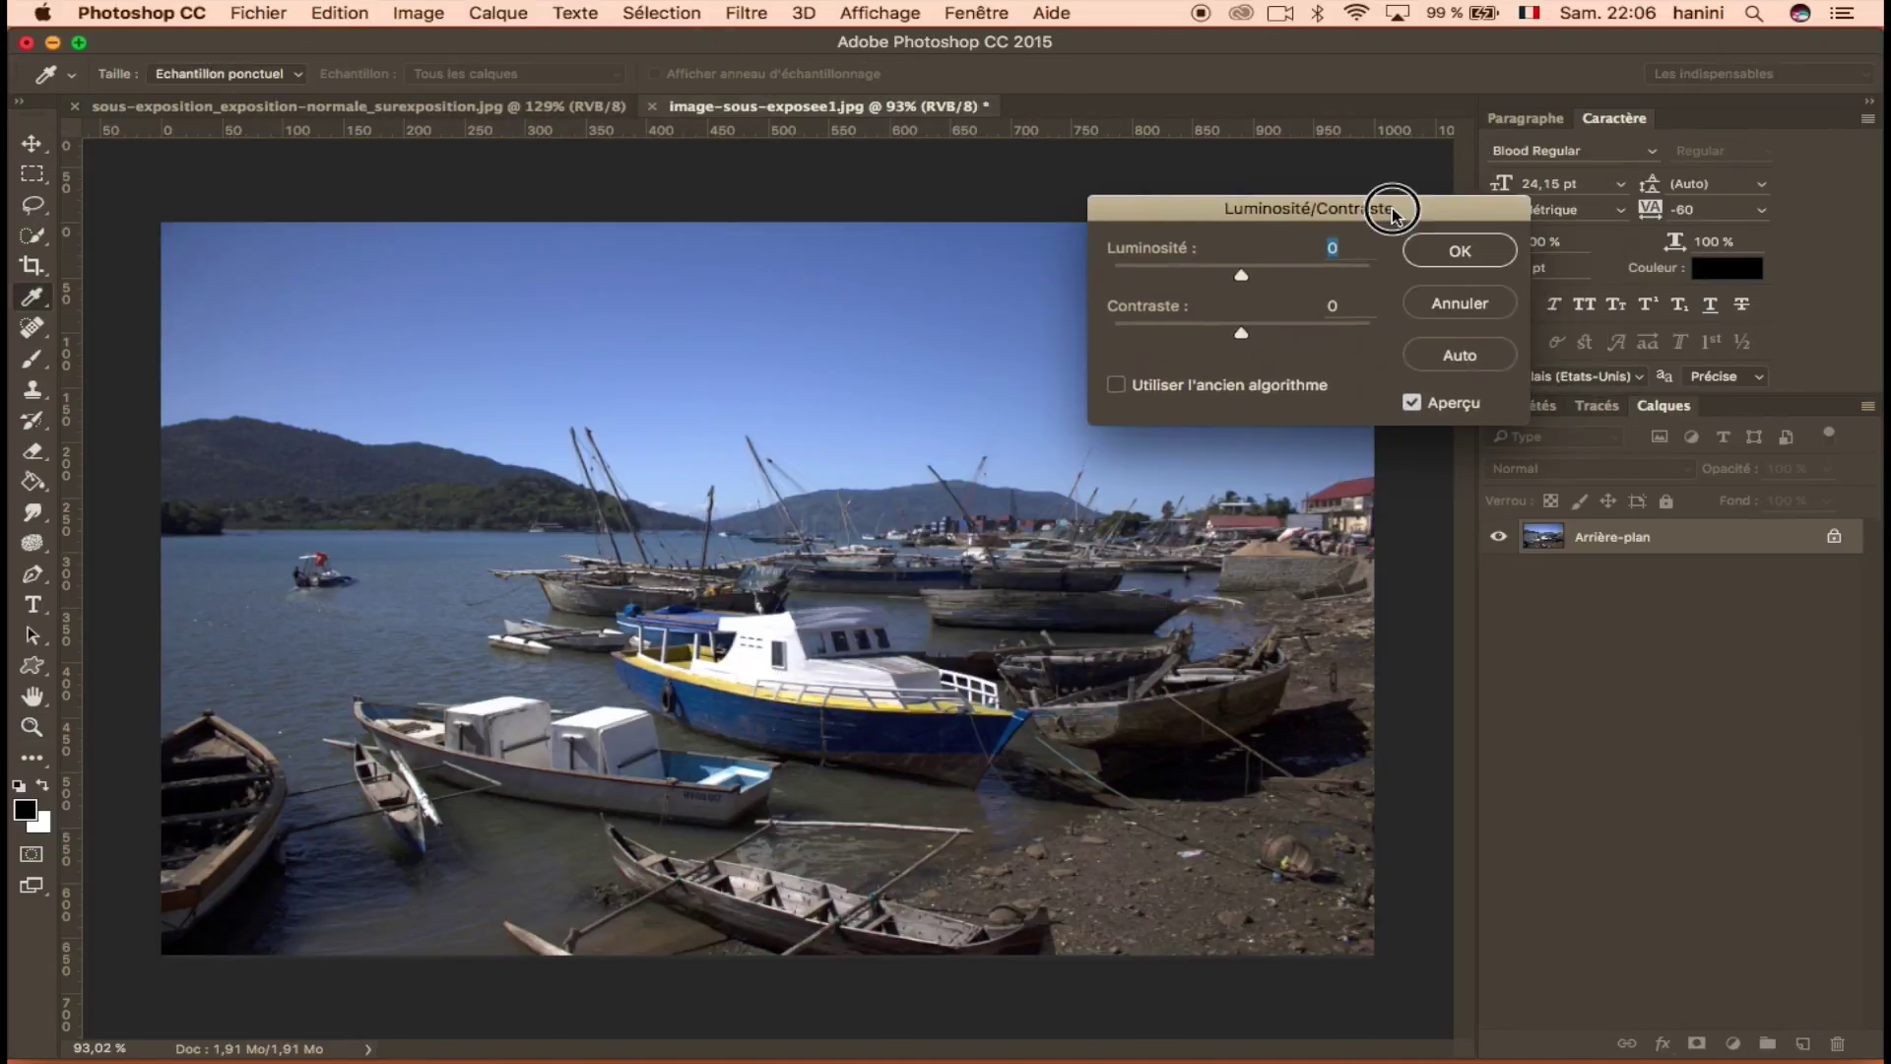
left_click_drag(1241, 278, 1269, 333)
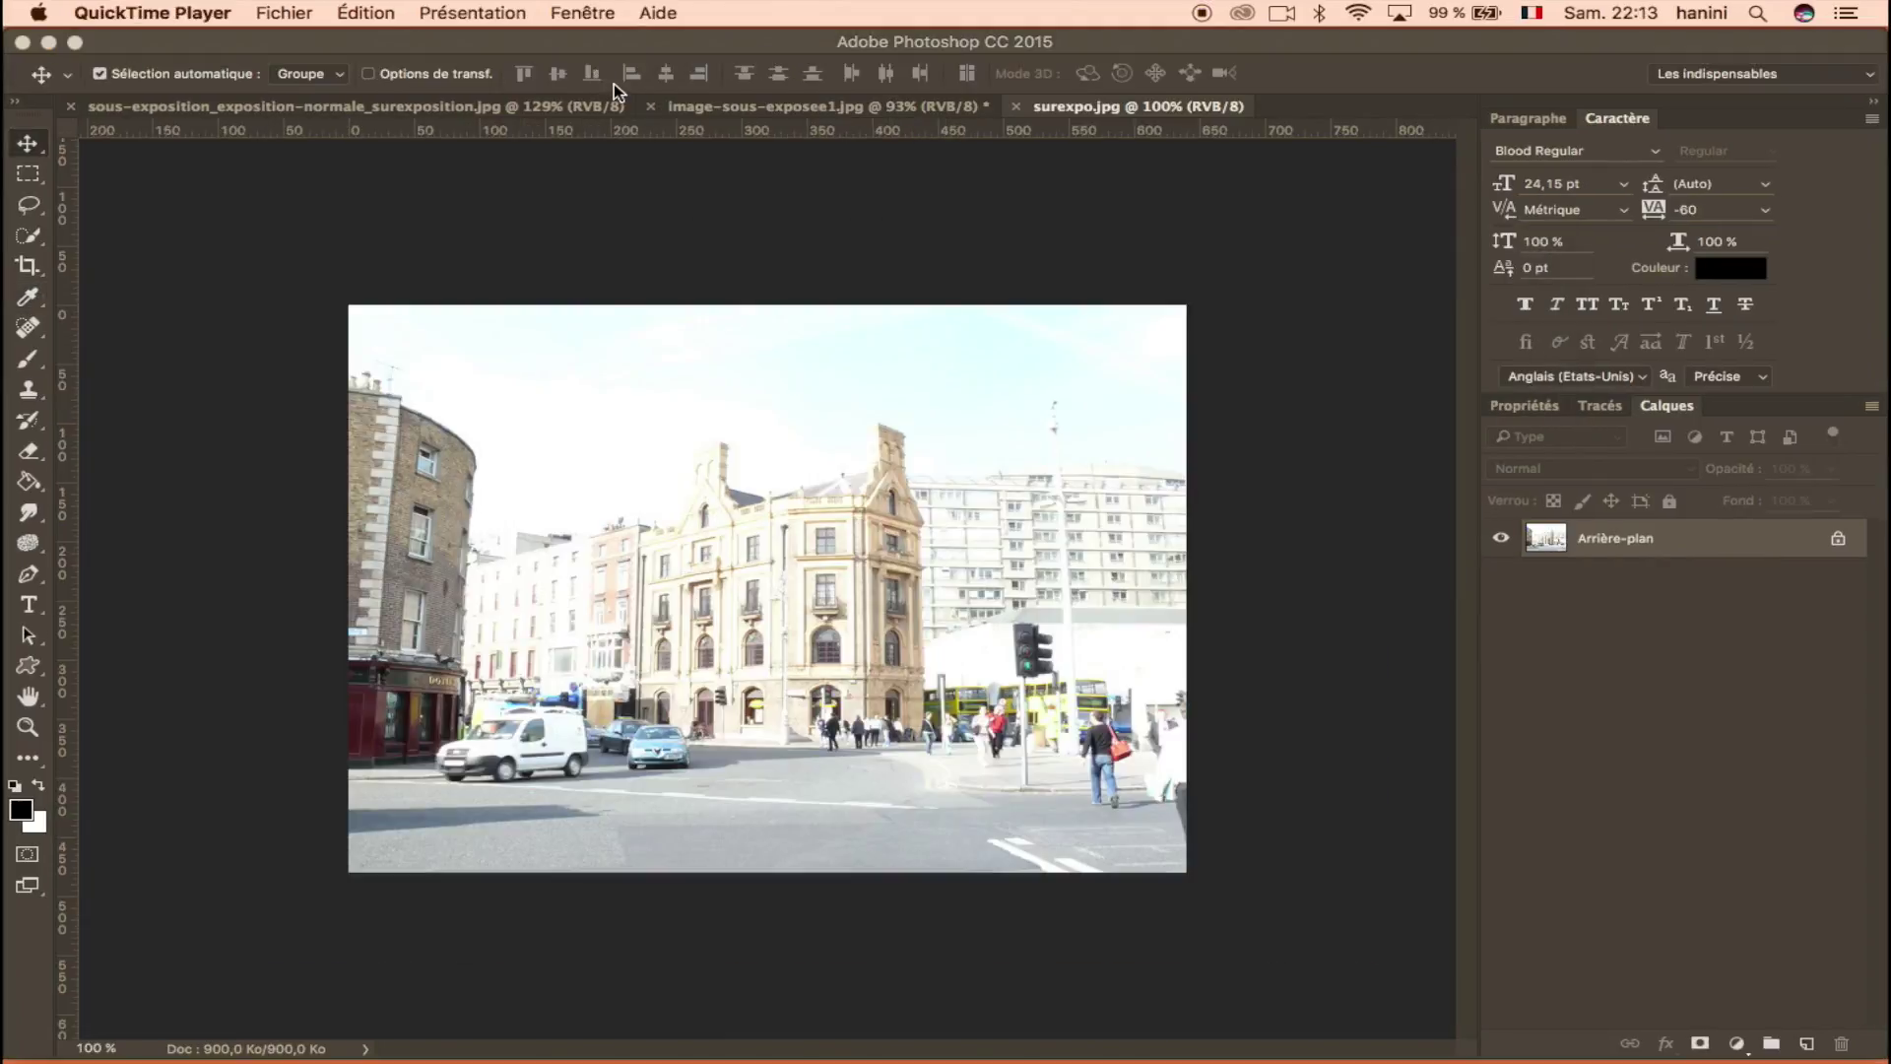
Try an Exposition adjustment of -0,70 with gamma correction 0,83 on surexpo.jpg and undo it.
left_click(1115, 106)
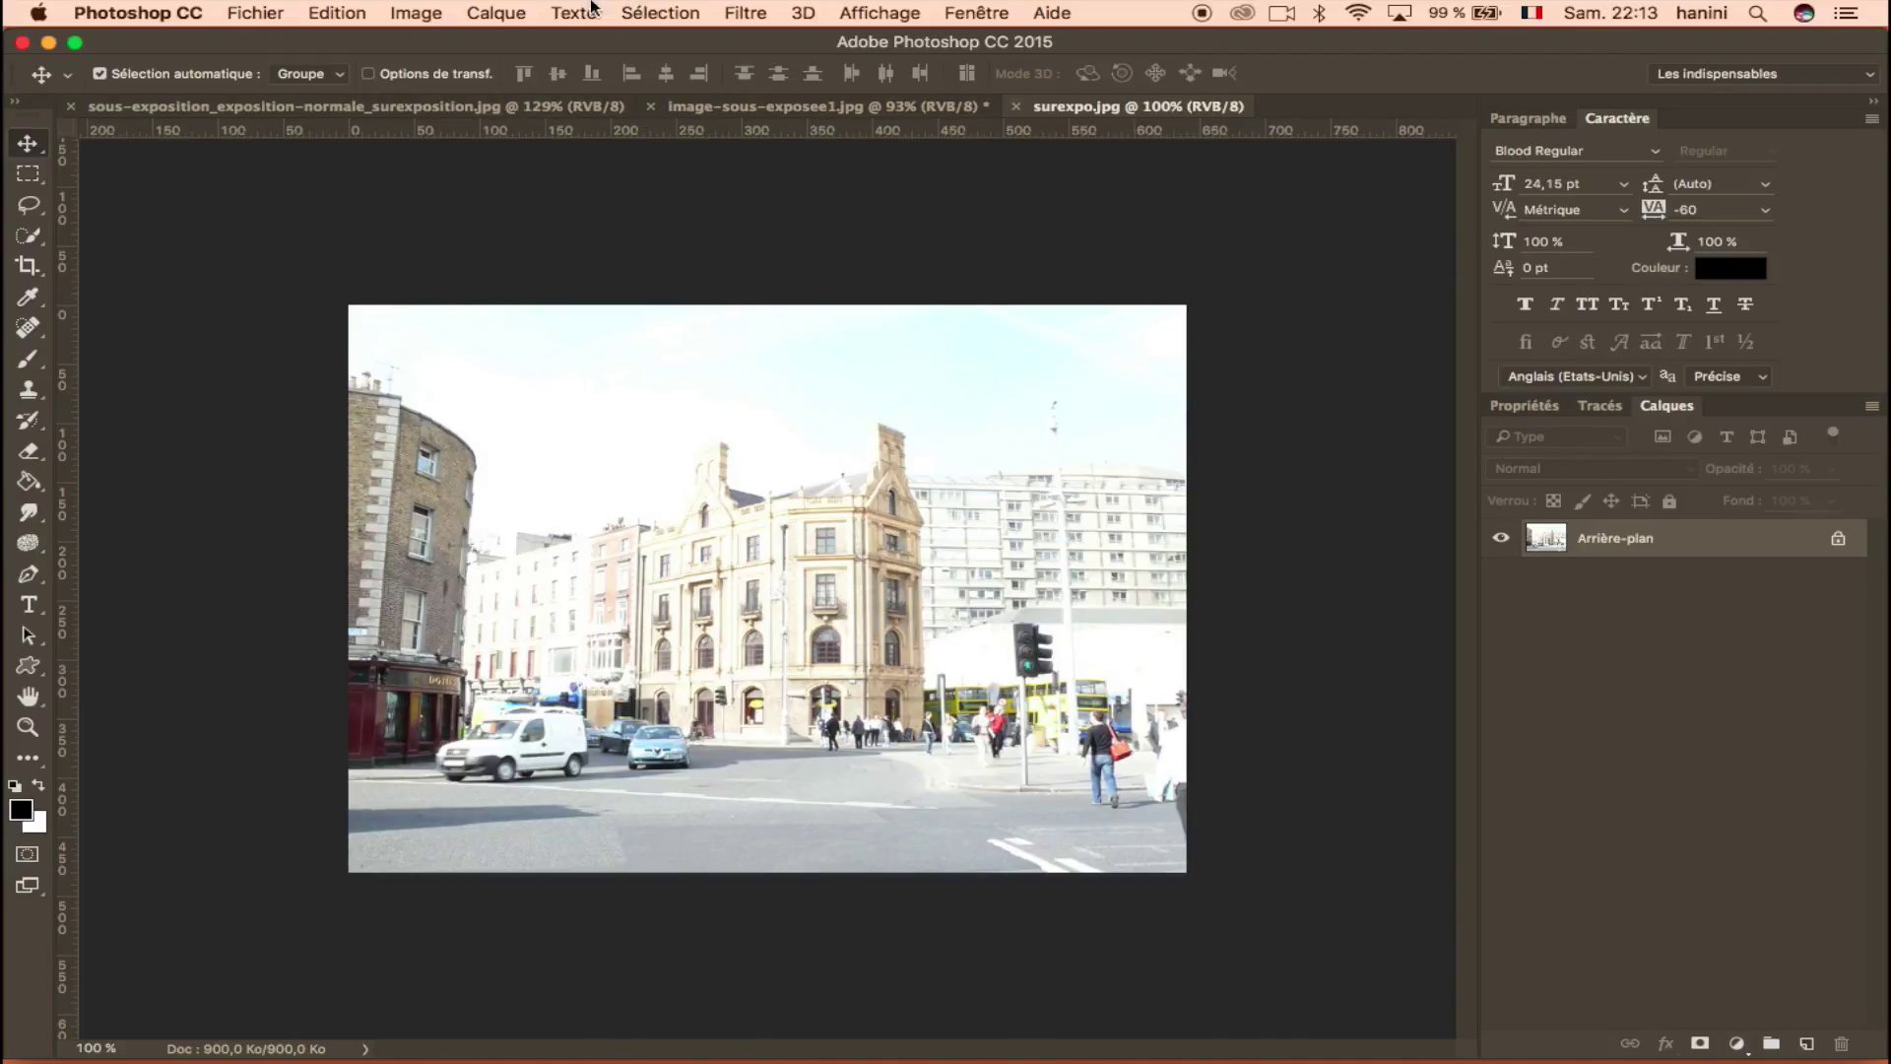
left_click(389, 12)
mouse_move(443, 81)
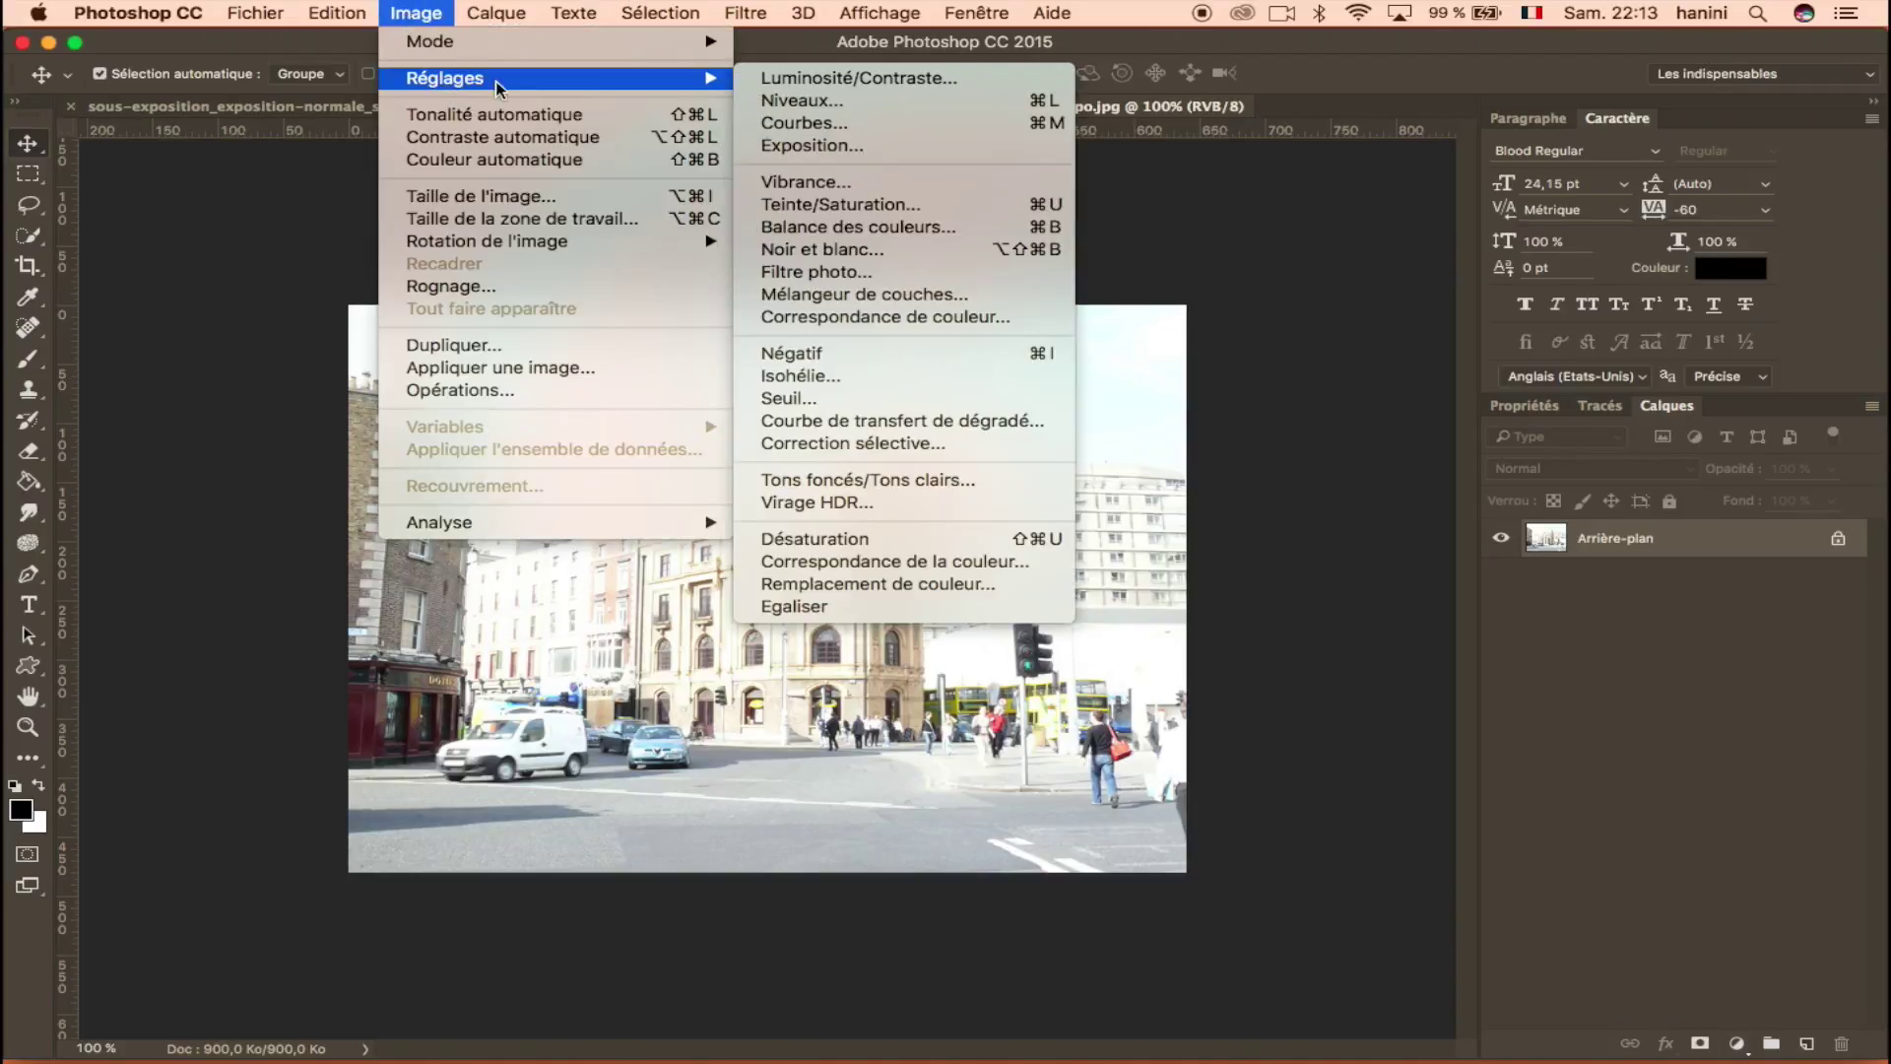
left_click(833, 146)
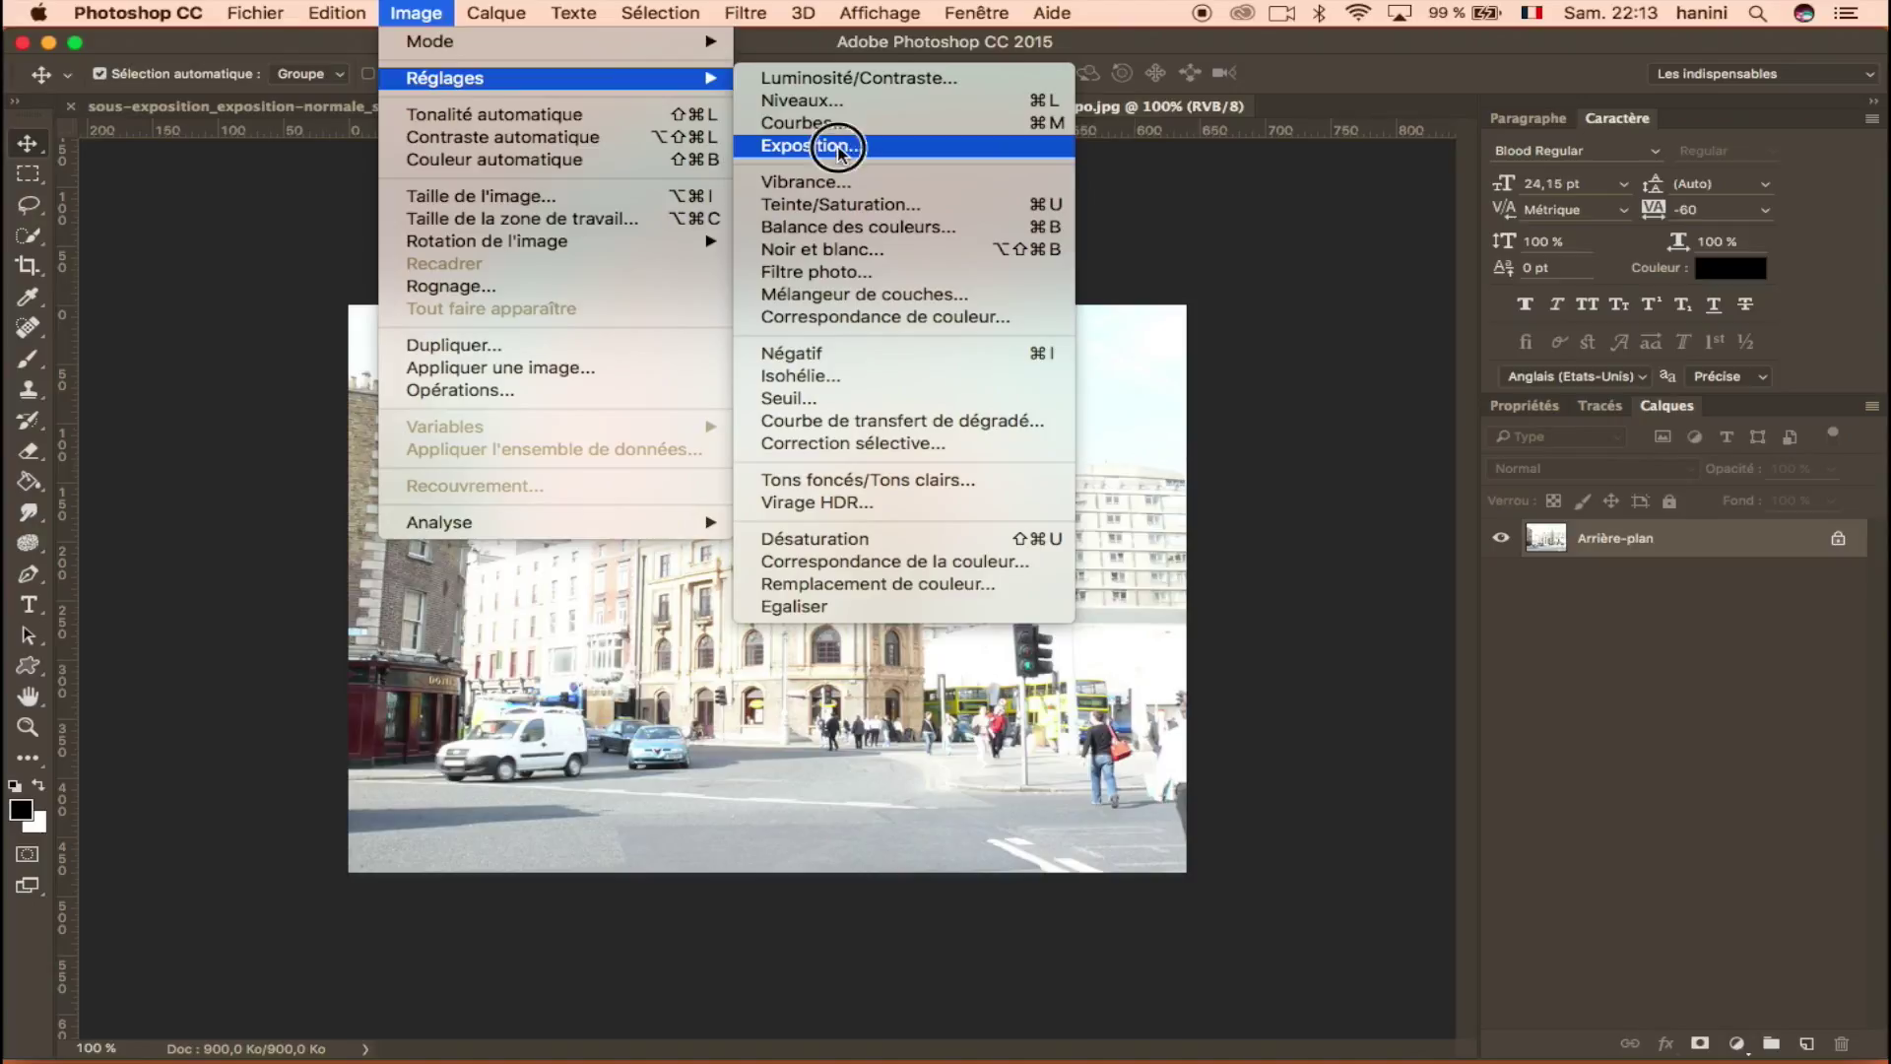
mouse_move(1308, 188)
left_mouse_down()
mouse_move(1259, 187)
mouse_move(1284, 192)
left_mouse_up()
mouse_move(1306, 312)
left_mouse_down()
mouse_move(1291, 306)
mouse_move(1332, 311)
left_mouse_up()
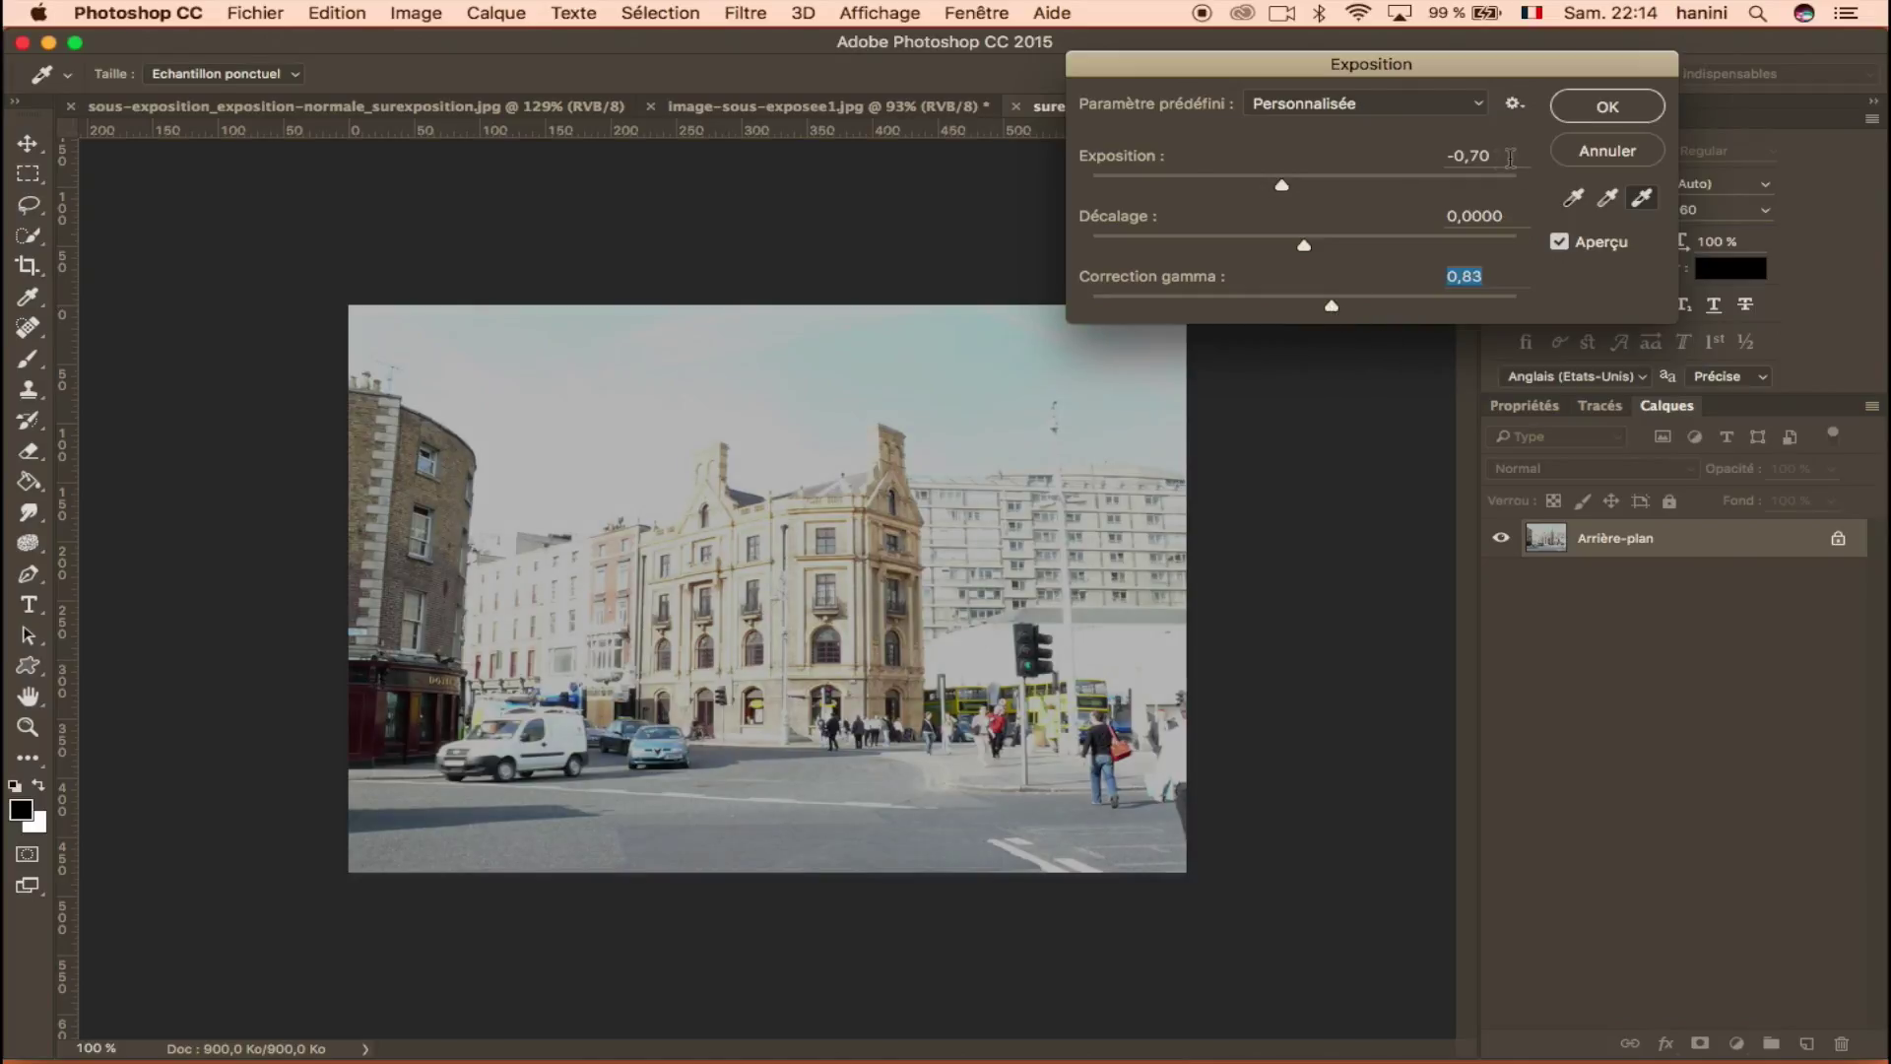
key("Return")
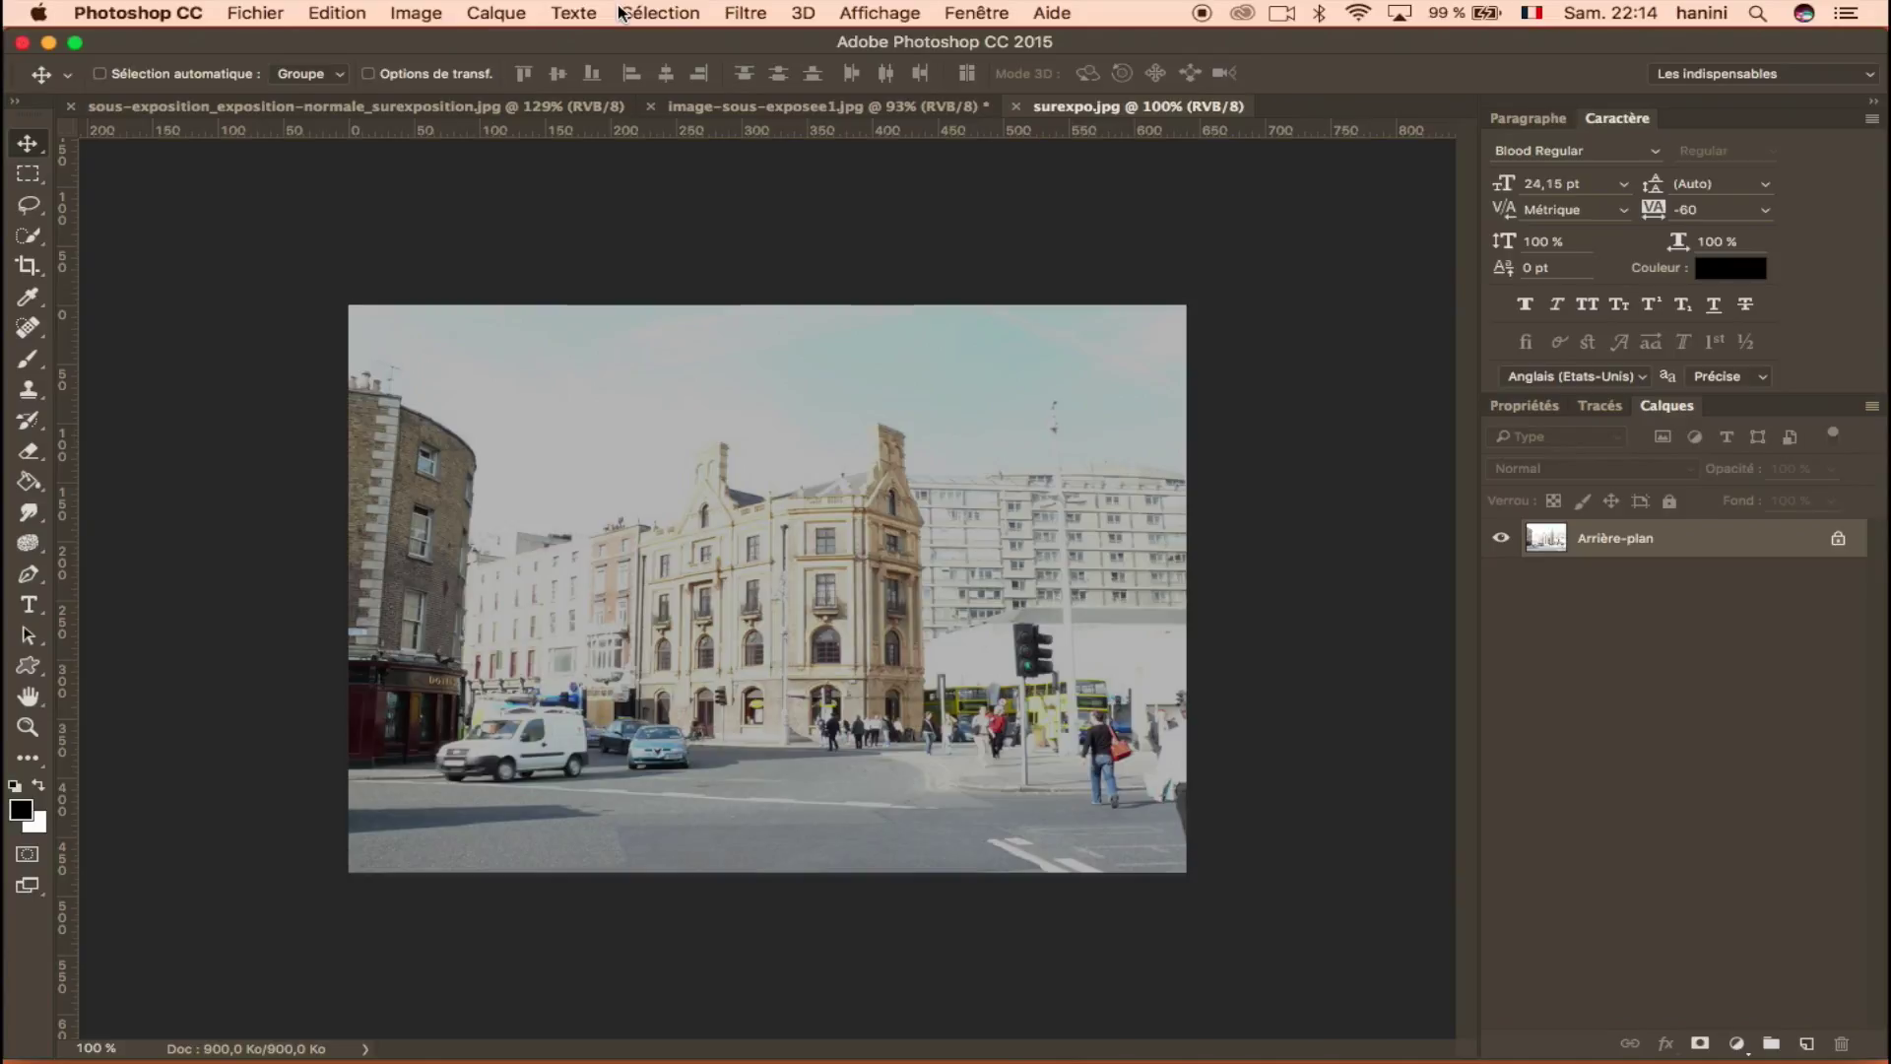
key("super+z")
Set up a Niveaux adjustment on surexpo.jpg with input levels of 22 for black, 0,73 for midtones and 255 for white.
left_click(411, 13)
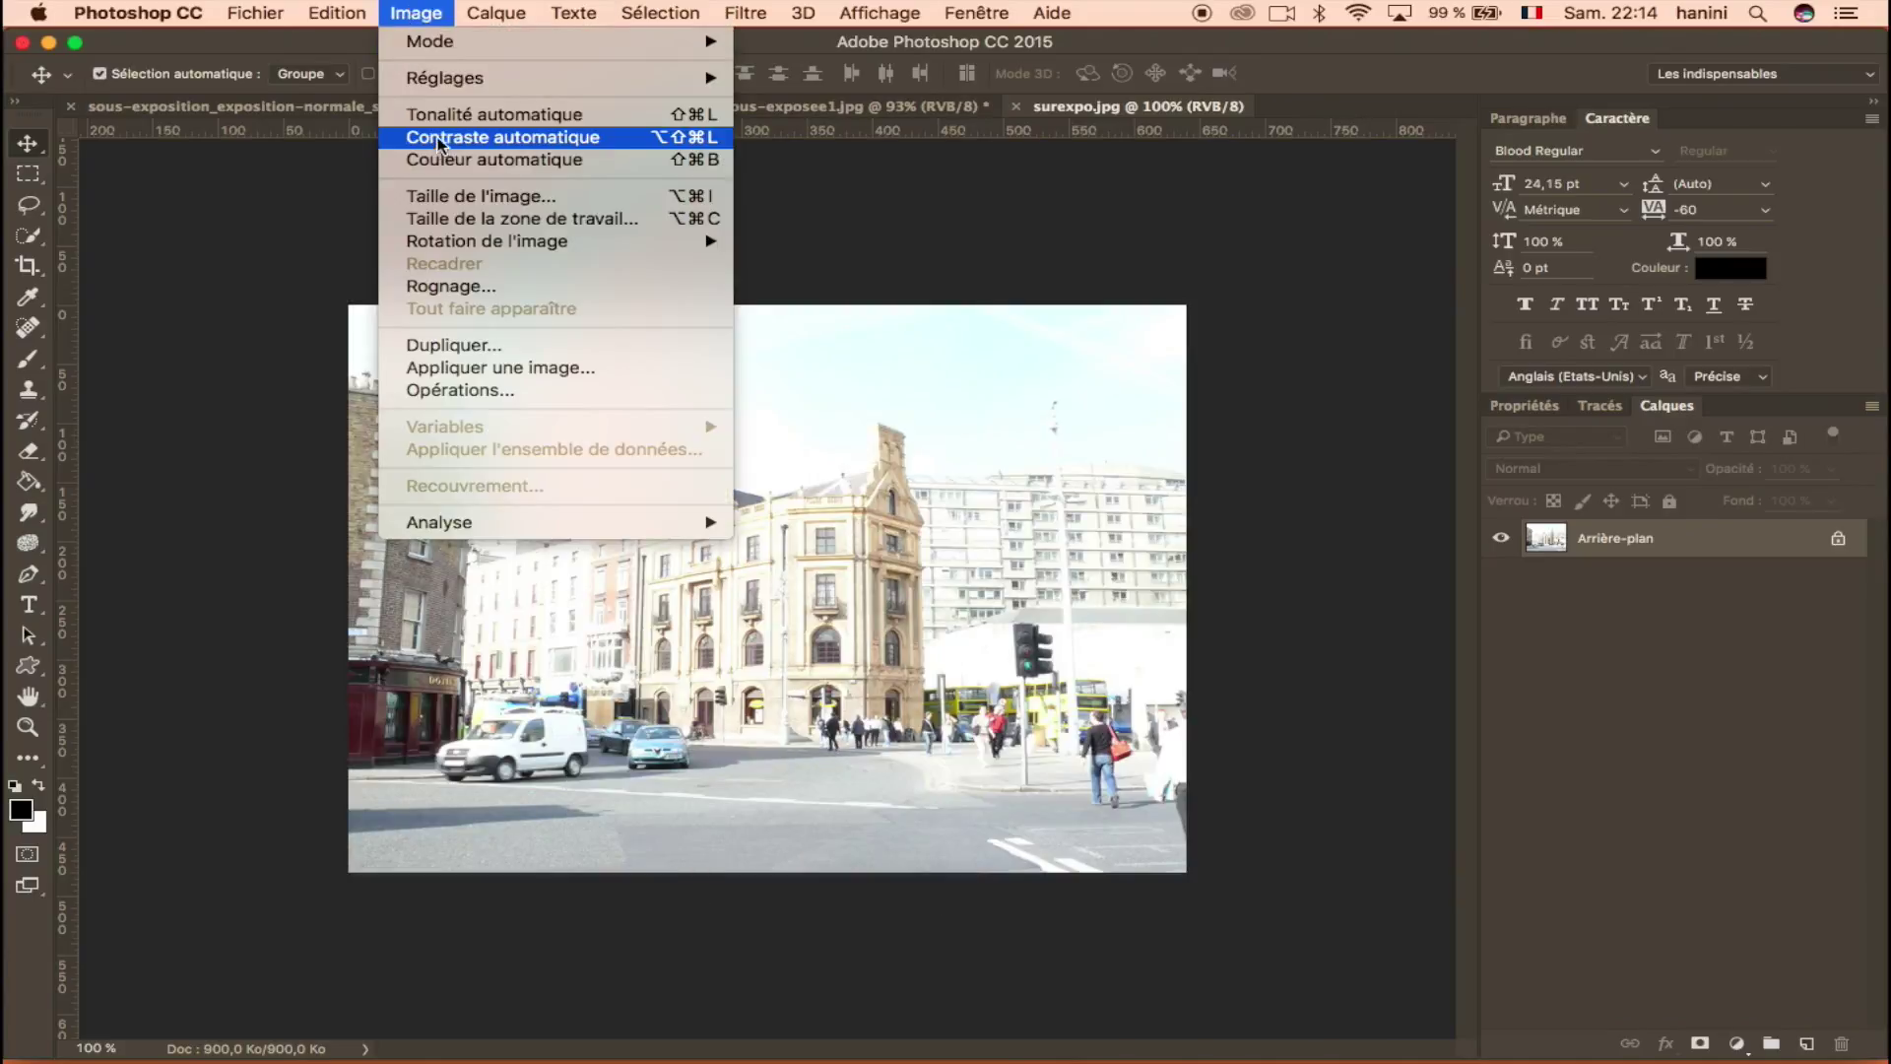
mouse_move(491, 80)
left_click(868, 101)
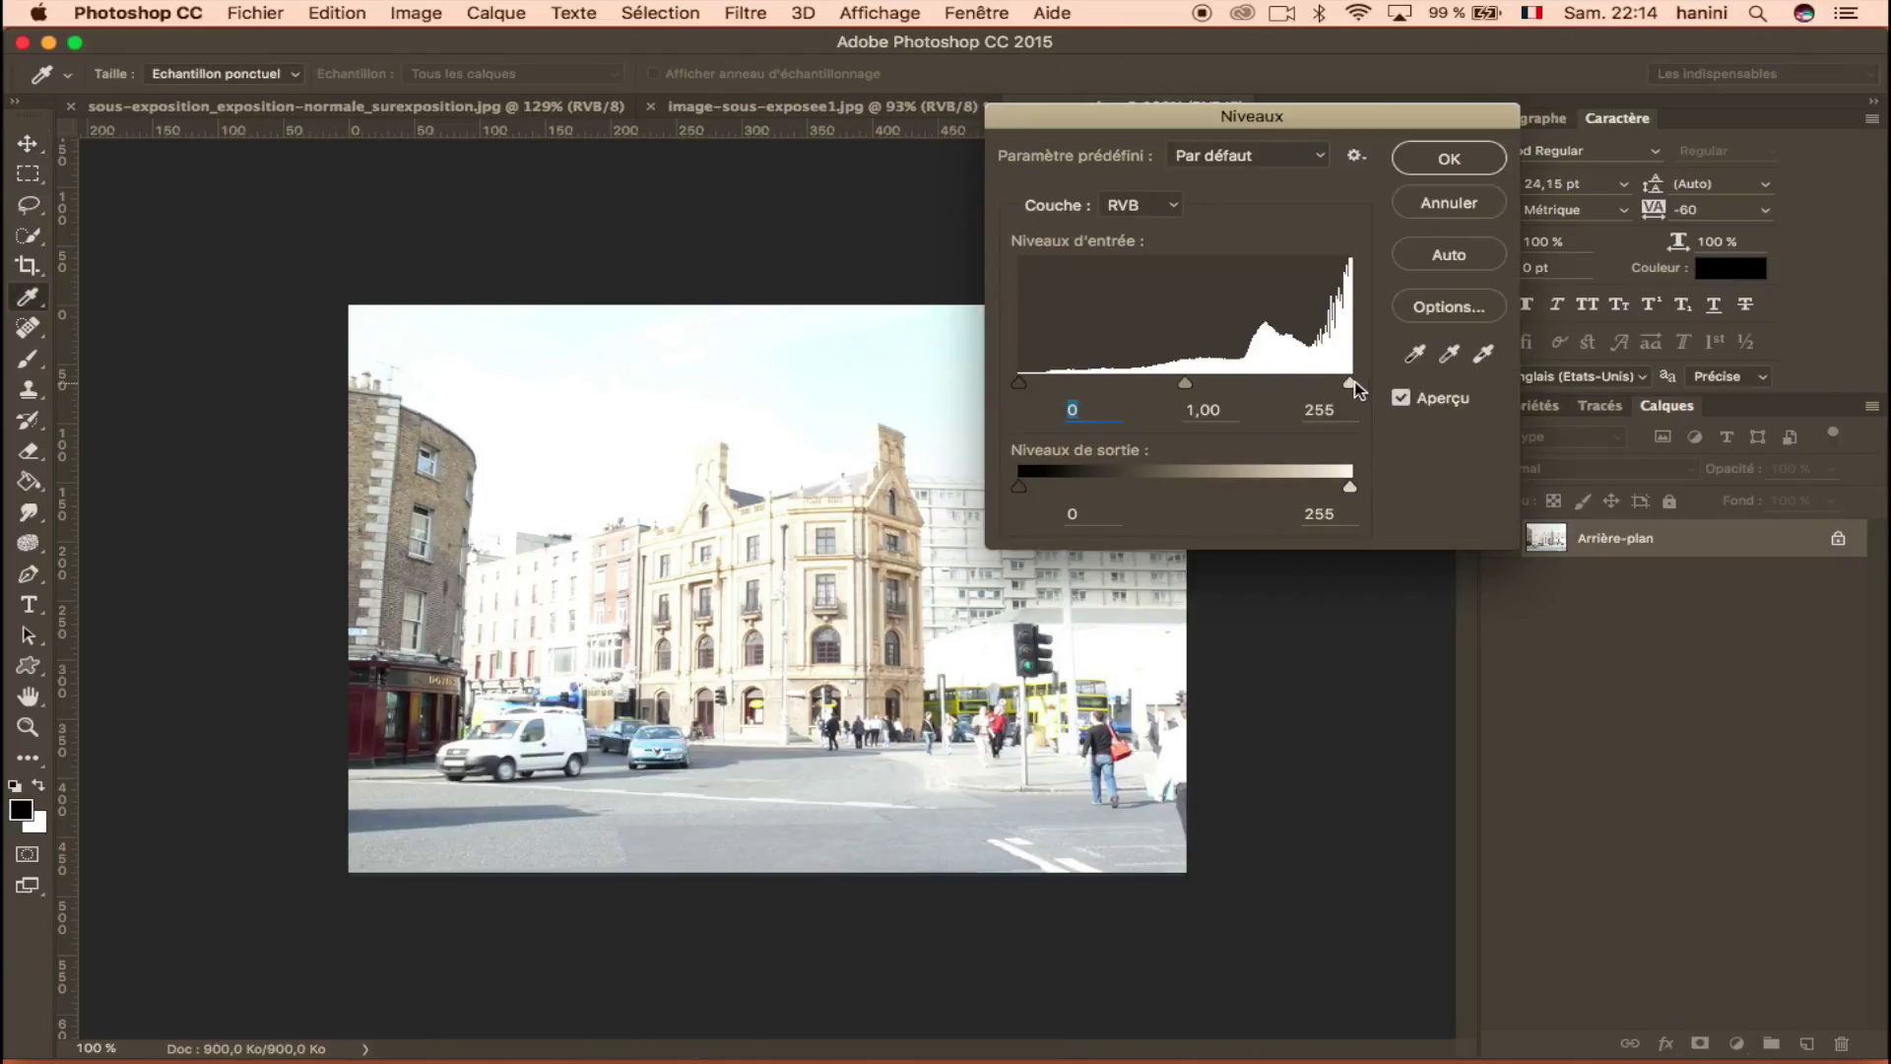
left_click(1354, 384)
mouse_move(1021, 385)
left_mouse_down()
mouse_move(1132, 384)
mouse_move(1019, 385)
left_mouse_up()
left_click_drag(1021, 385, 1056, 396)
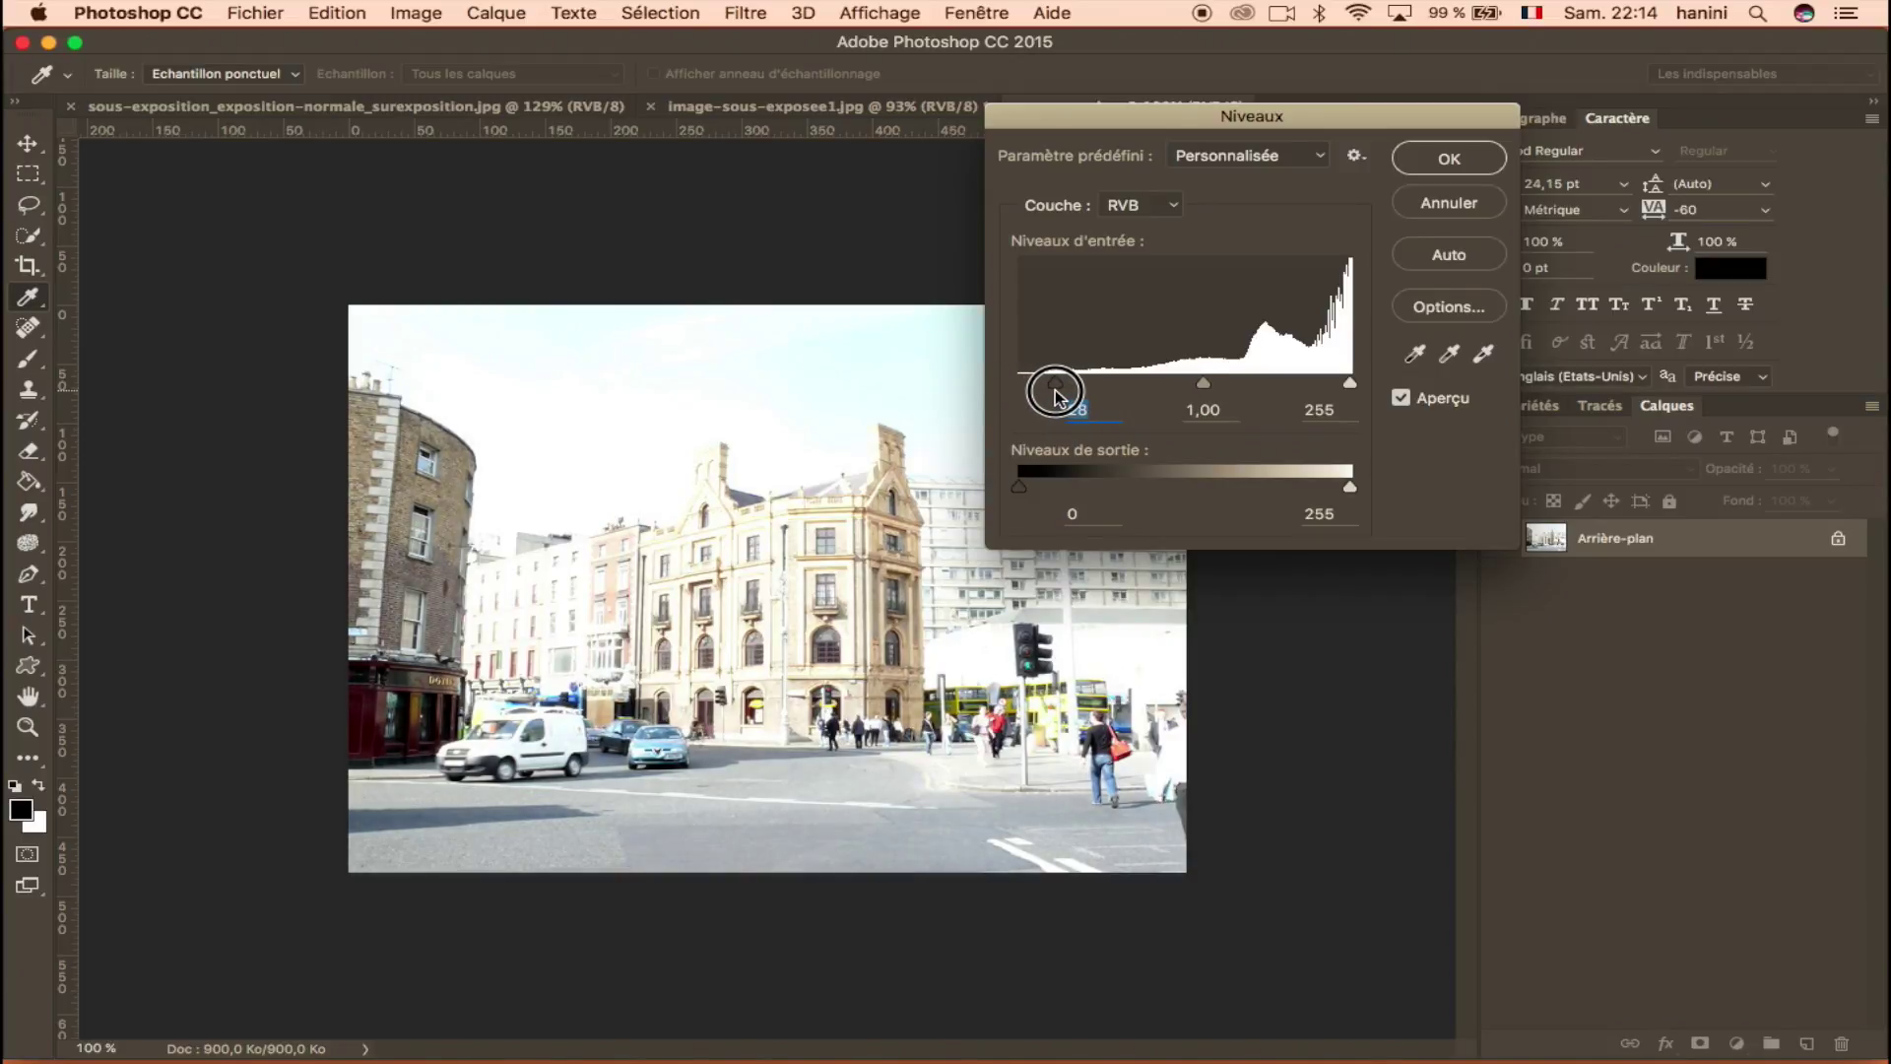
left_click_drag(1055, 387, 1047, 396)
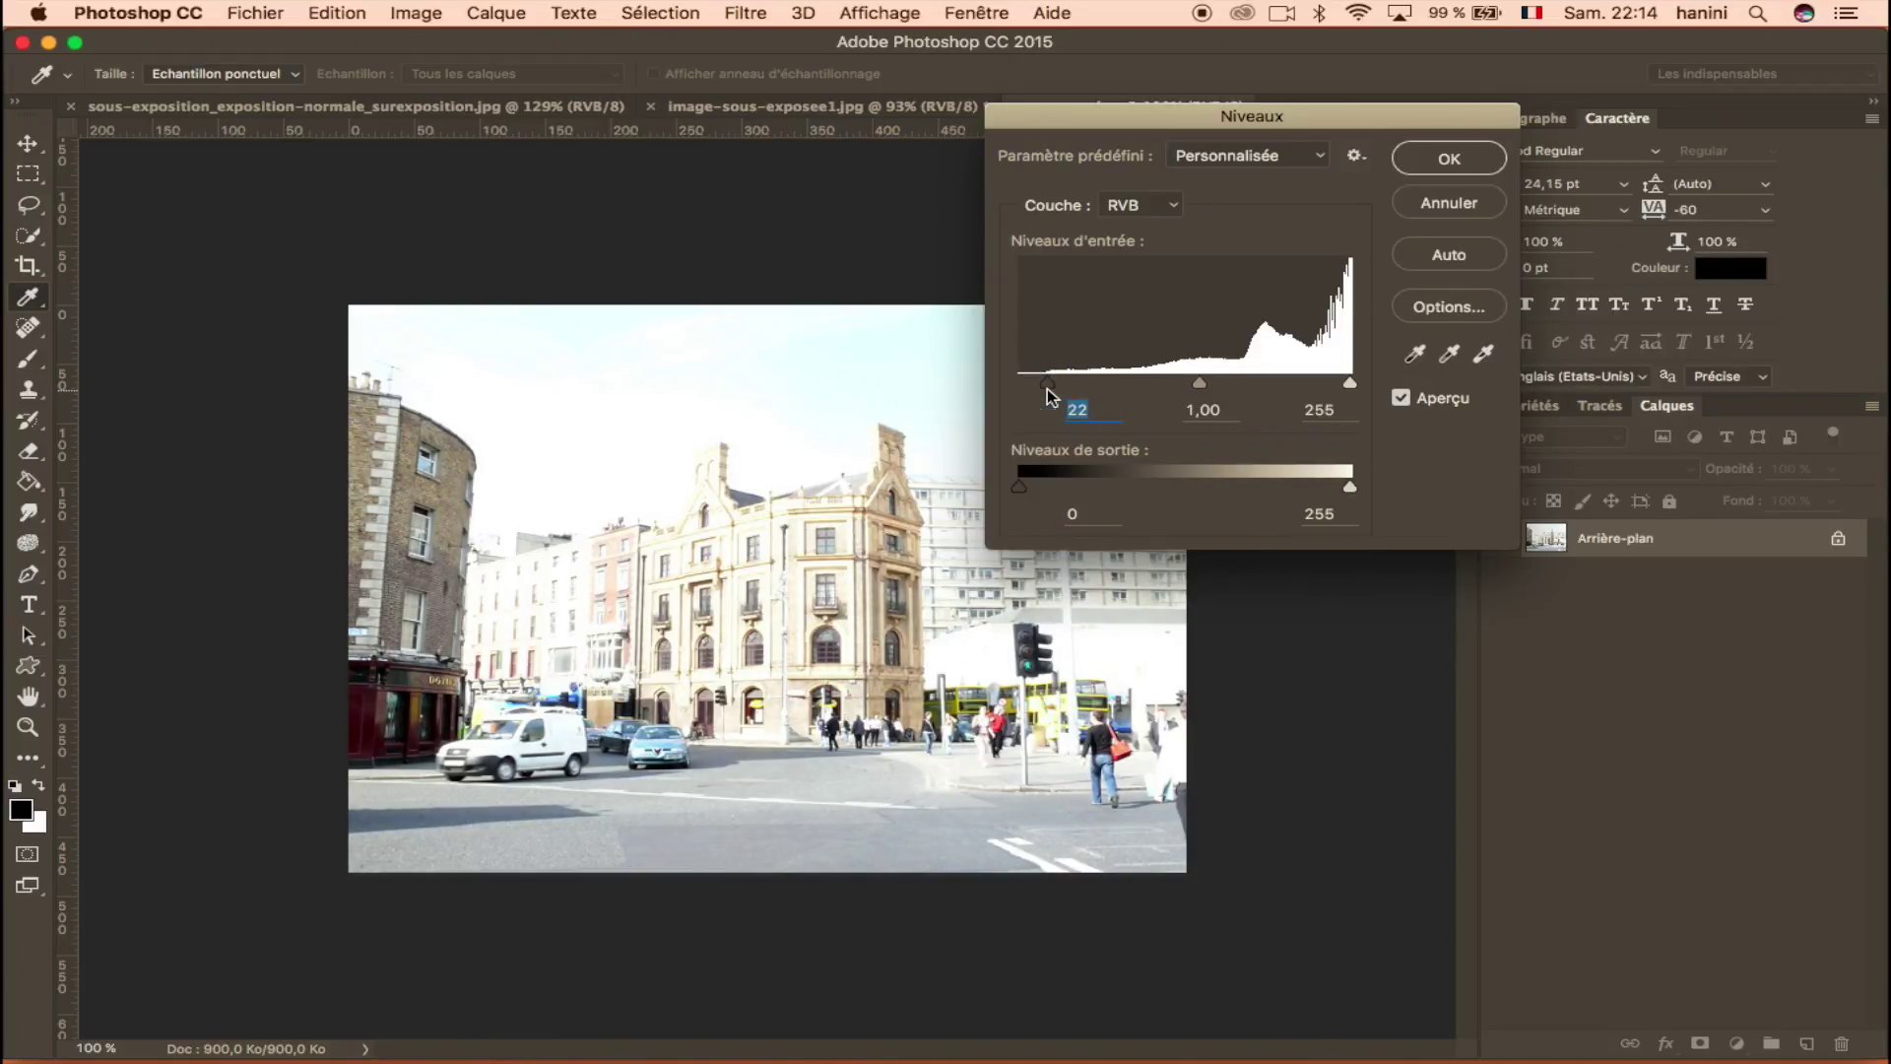
mouse_move(1201, 394)
left_mouse_down()
mouse_move(1255, 391)
mouse_move(1229, 389)
left_mouse_up()
mouse_move(1351, 386)
left_mouse_down()
mouse_move(1329, 388)
mouse_move(1350, 384)
left_mouse_up()
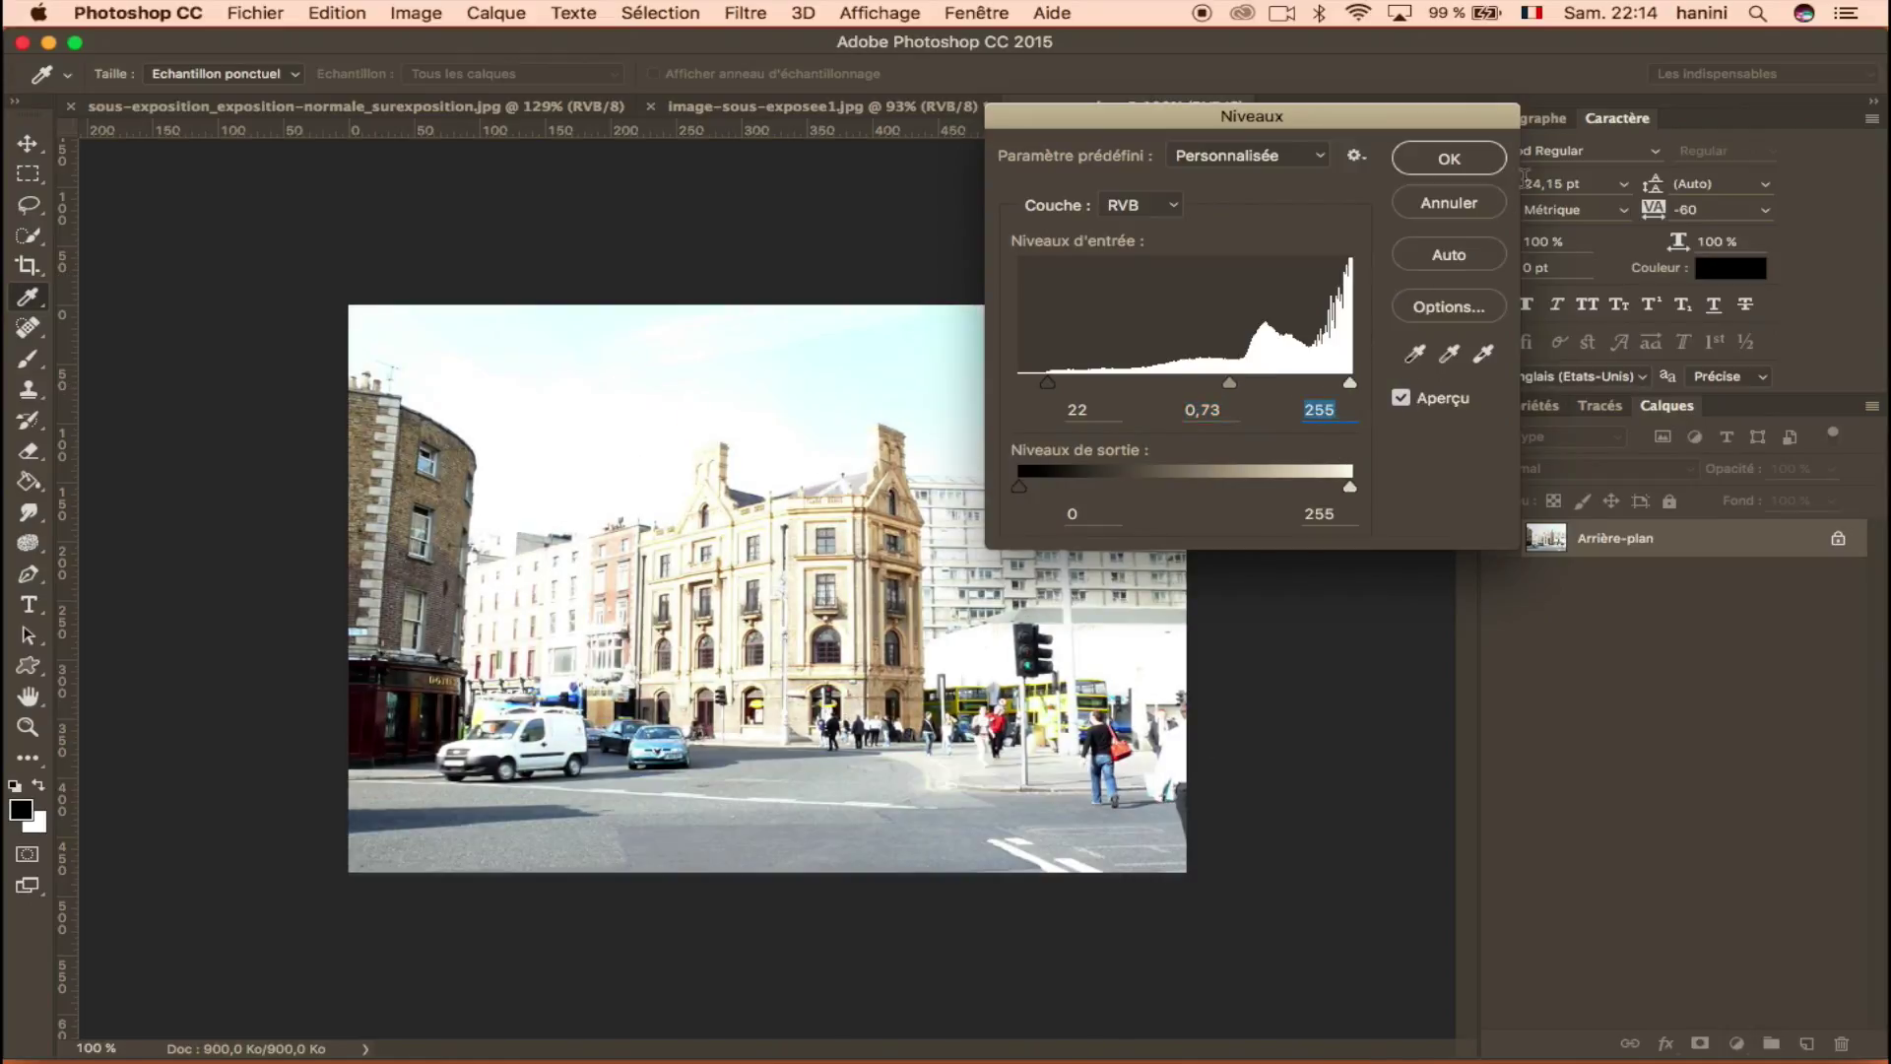
Compare the street photo with and without the Niveaux preview, and apply the adjustment.
left_click(1402, 399)
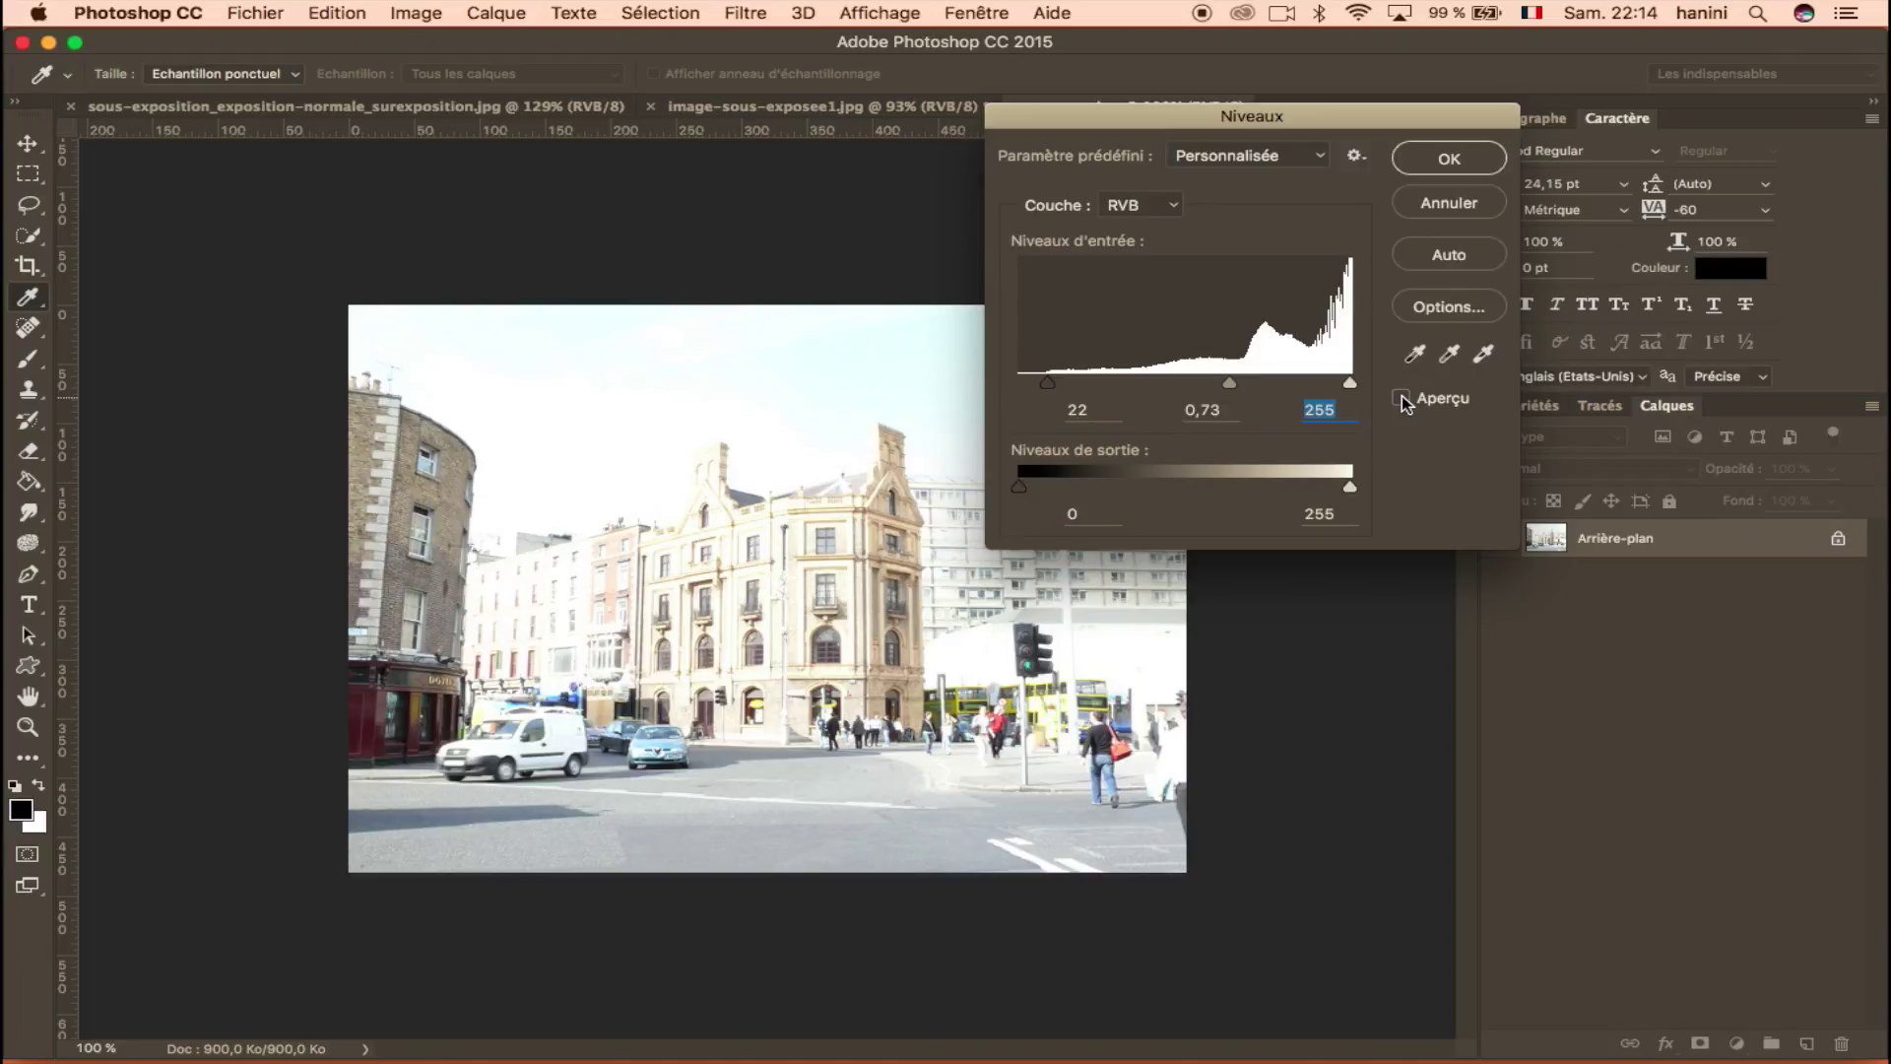
left_click(1401, 399)
left_click(1402, 399)
left_click(1402, 400)
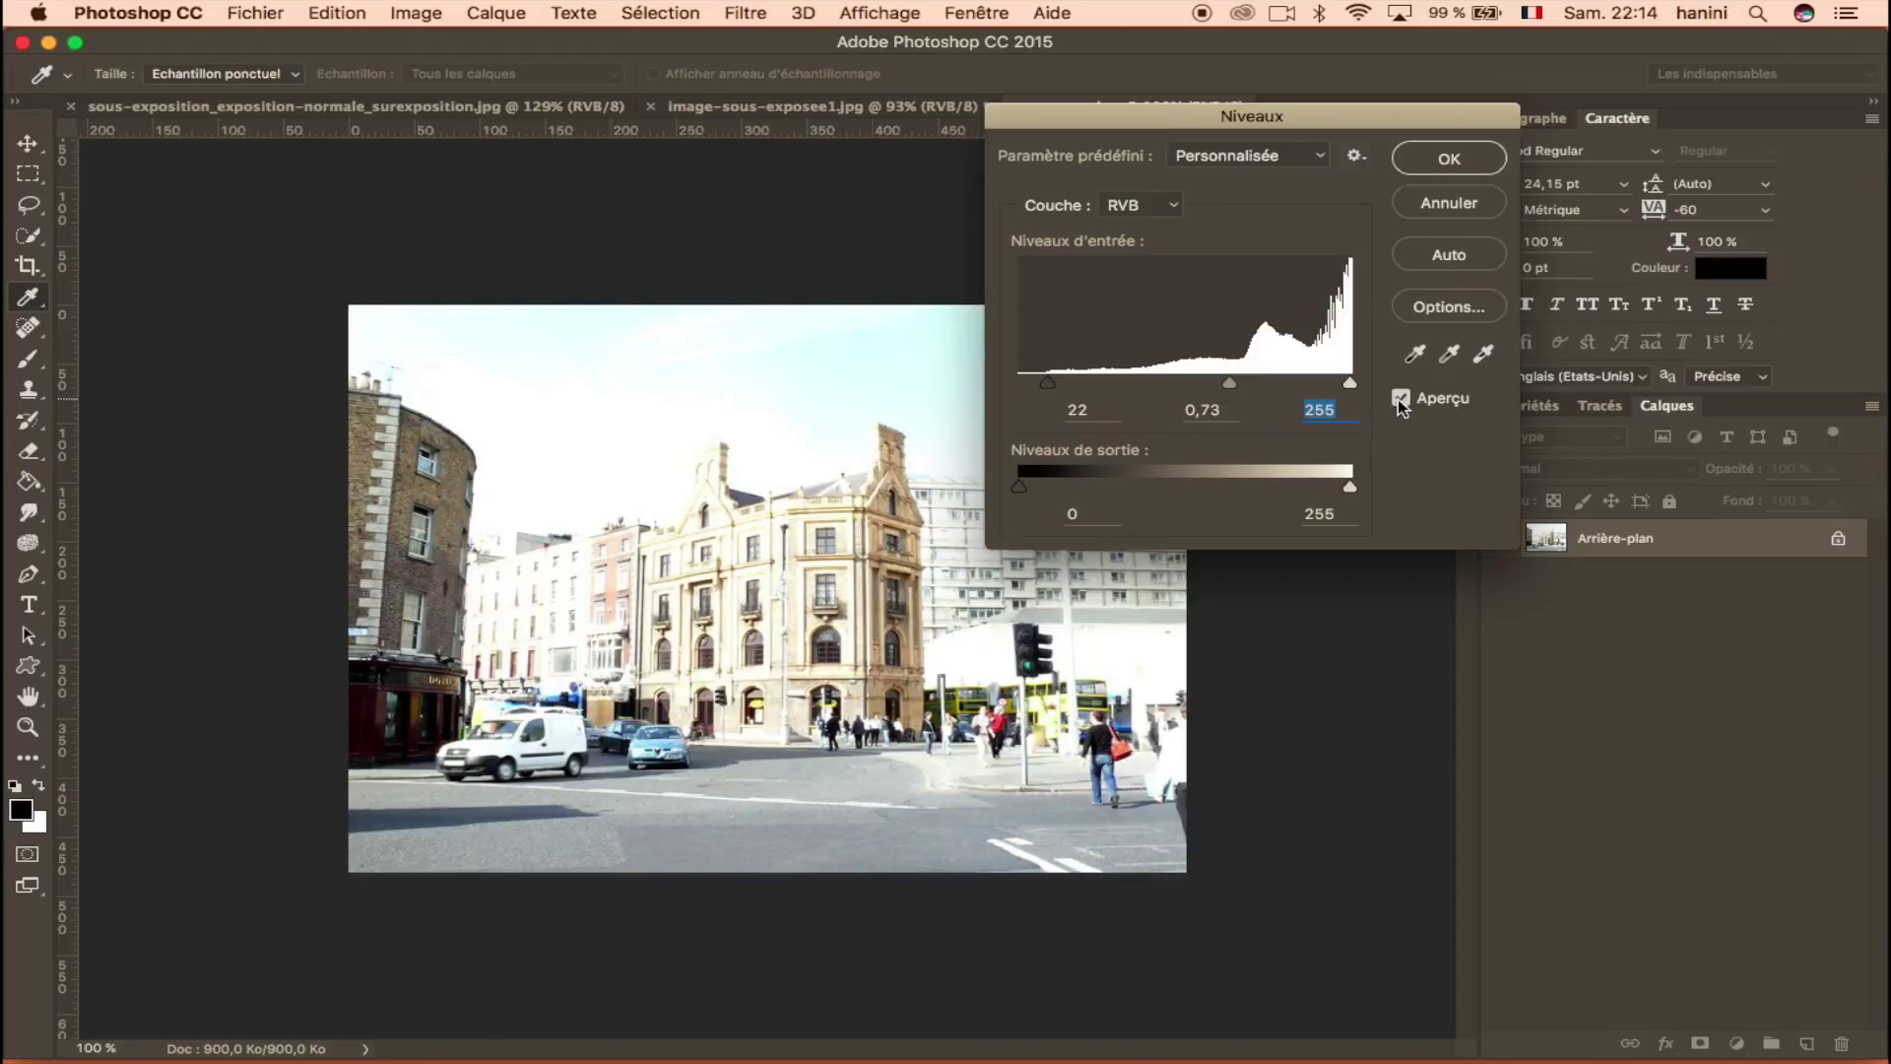
left_click(1449, 160)
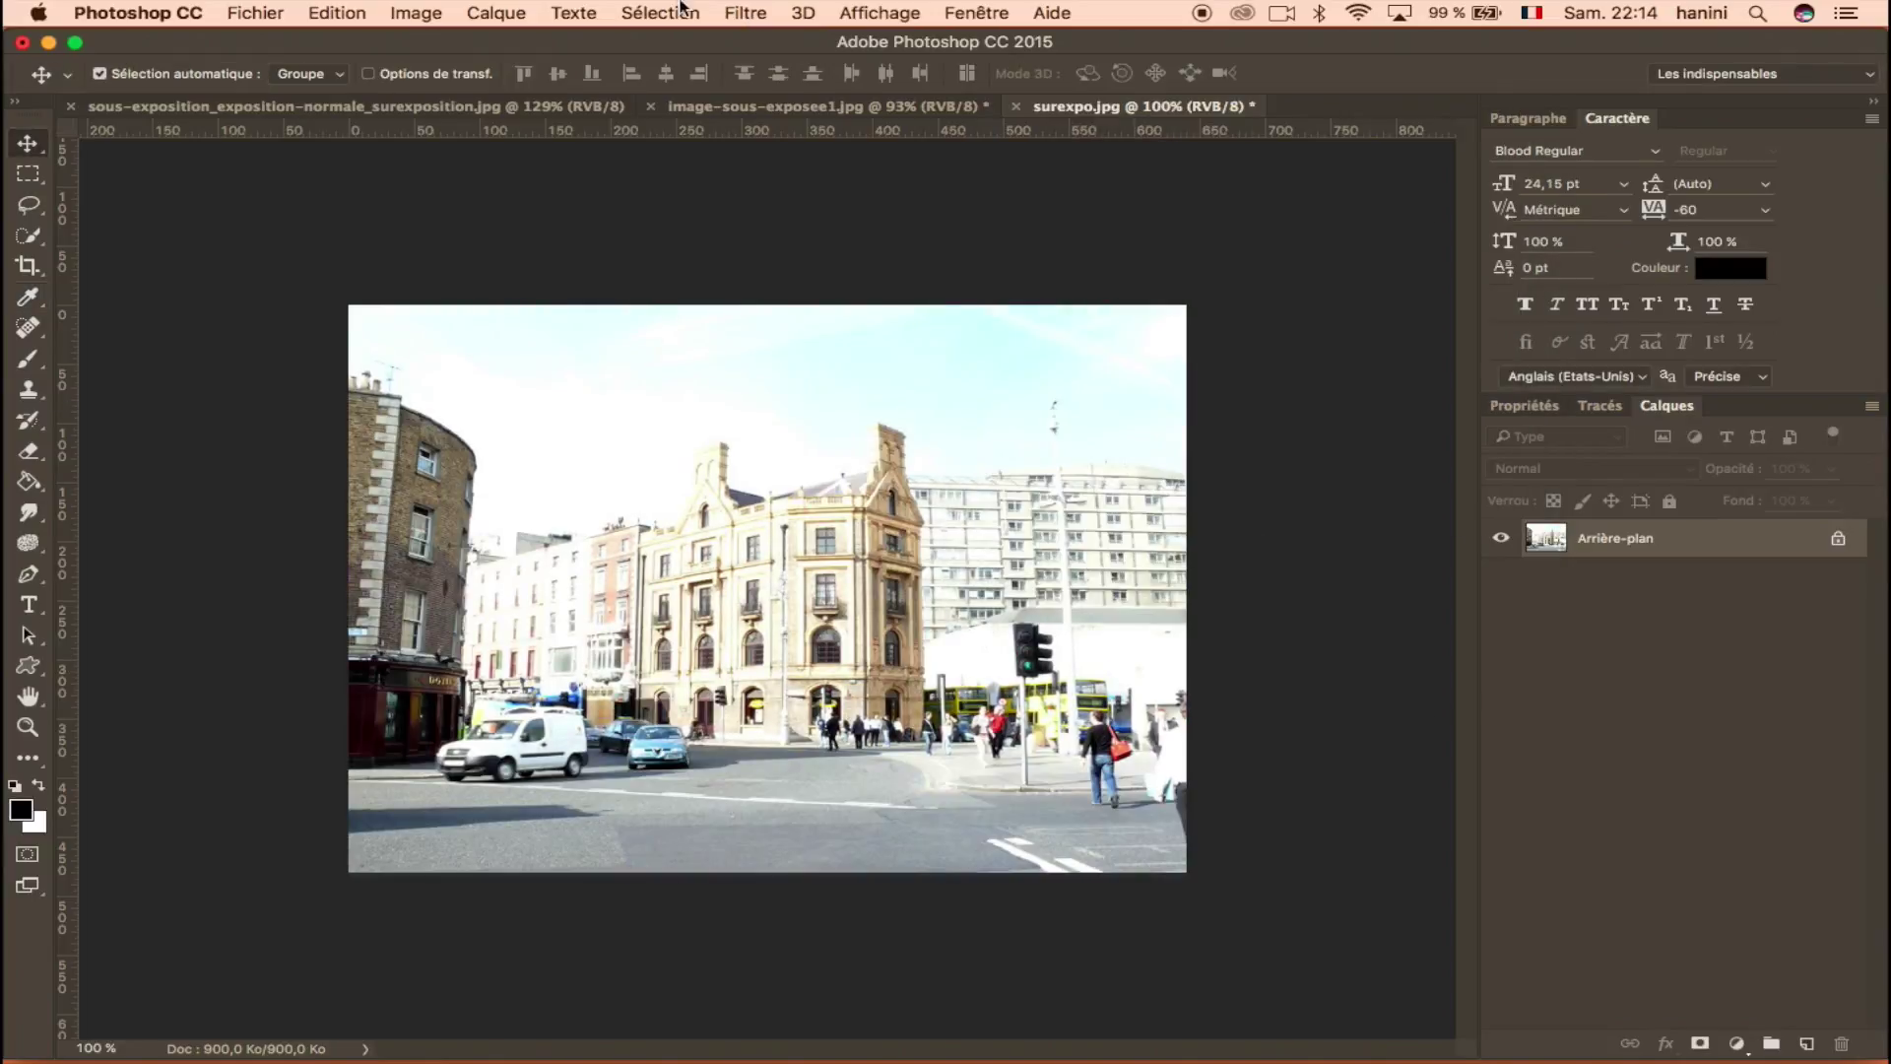
Apply a Luminosité/Contraste adjustment to the street photo with Luminosité -24 and Contraste 13.
left_click(416, 12)
mouse_move(460, 79)
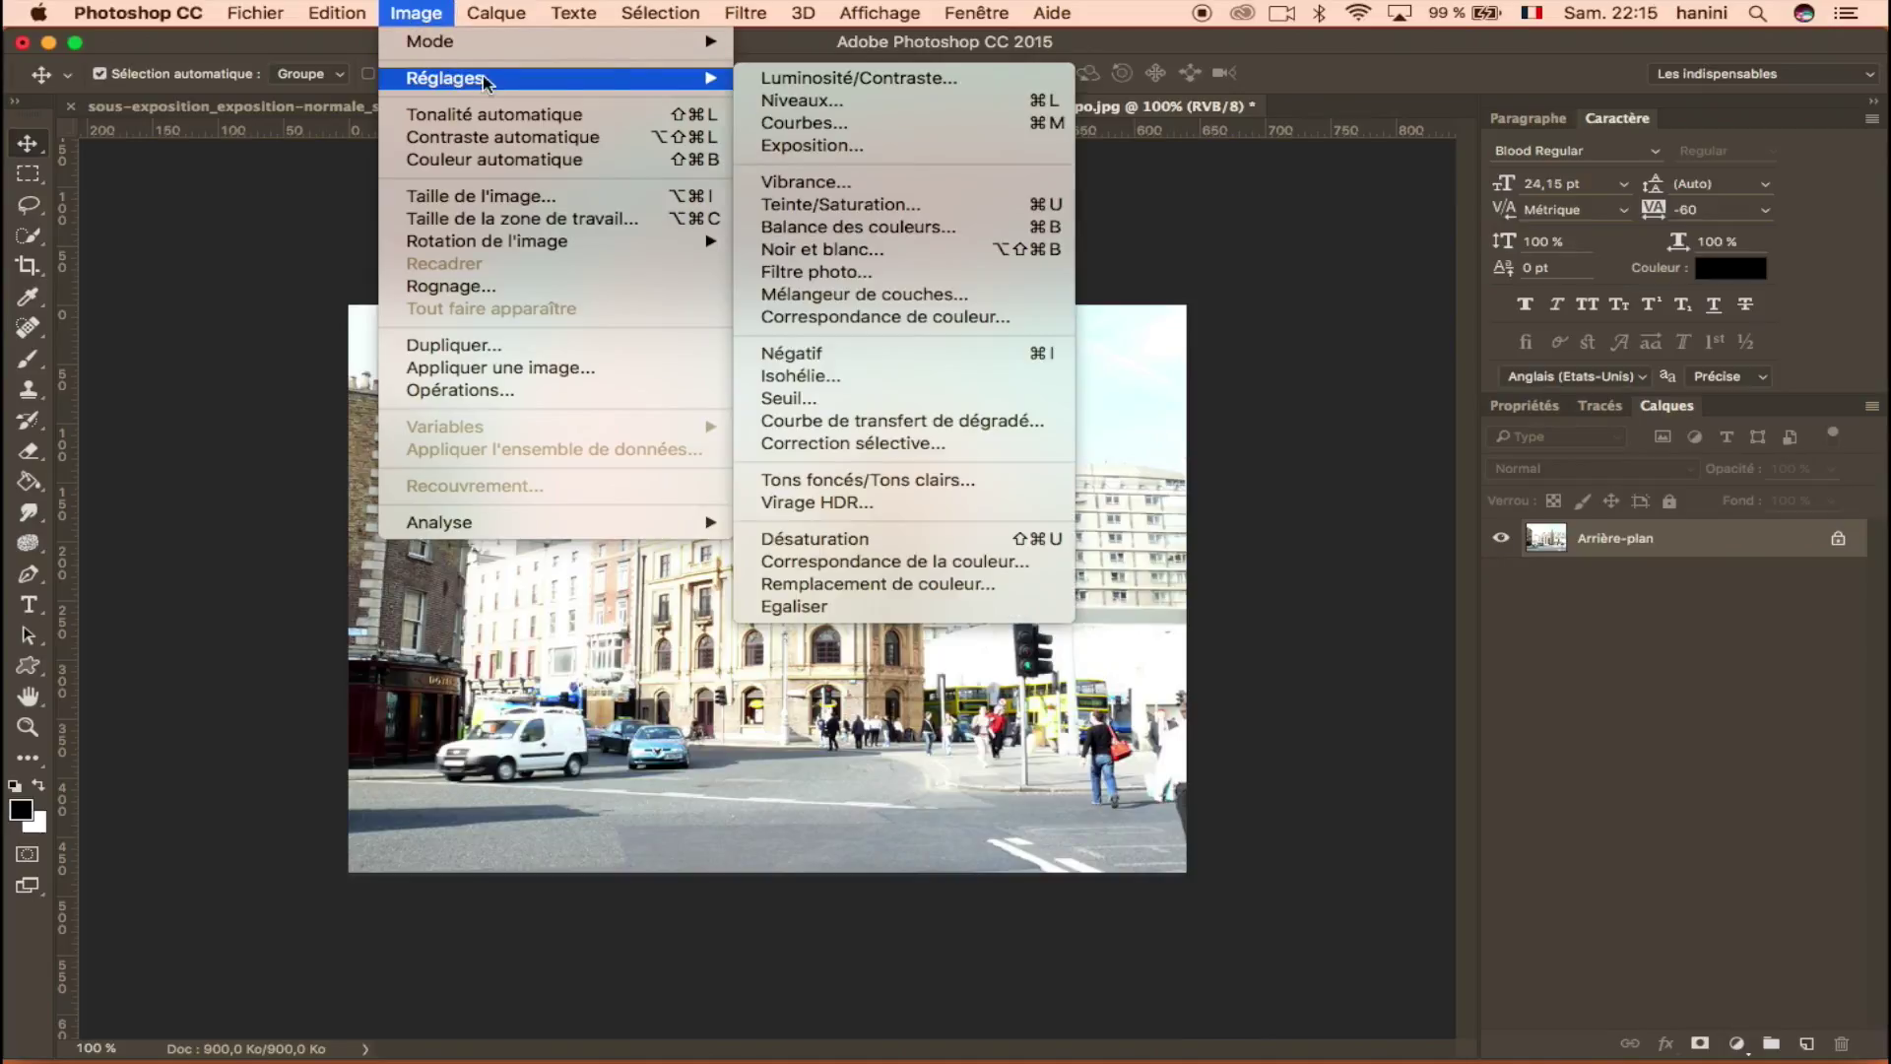
left_click(886, 78)
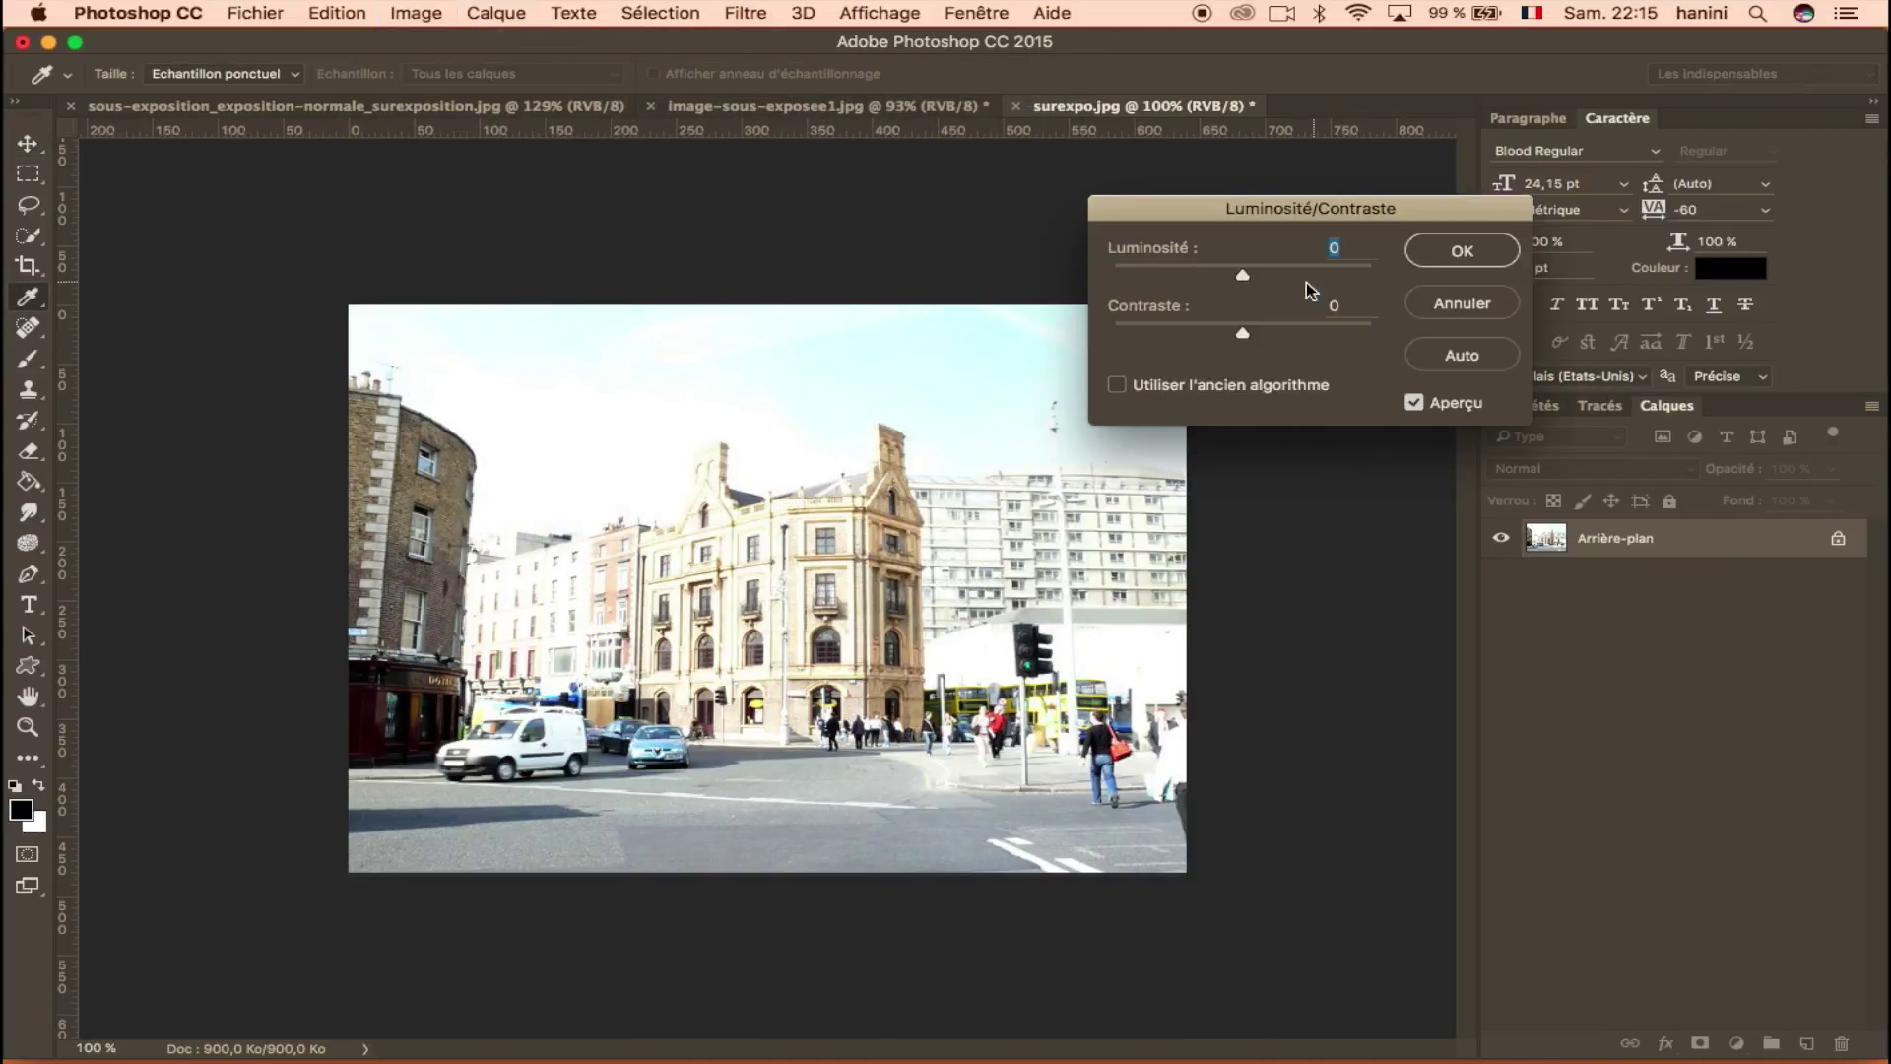
left_click_drag(1241, 270, 1259, 333)
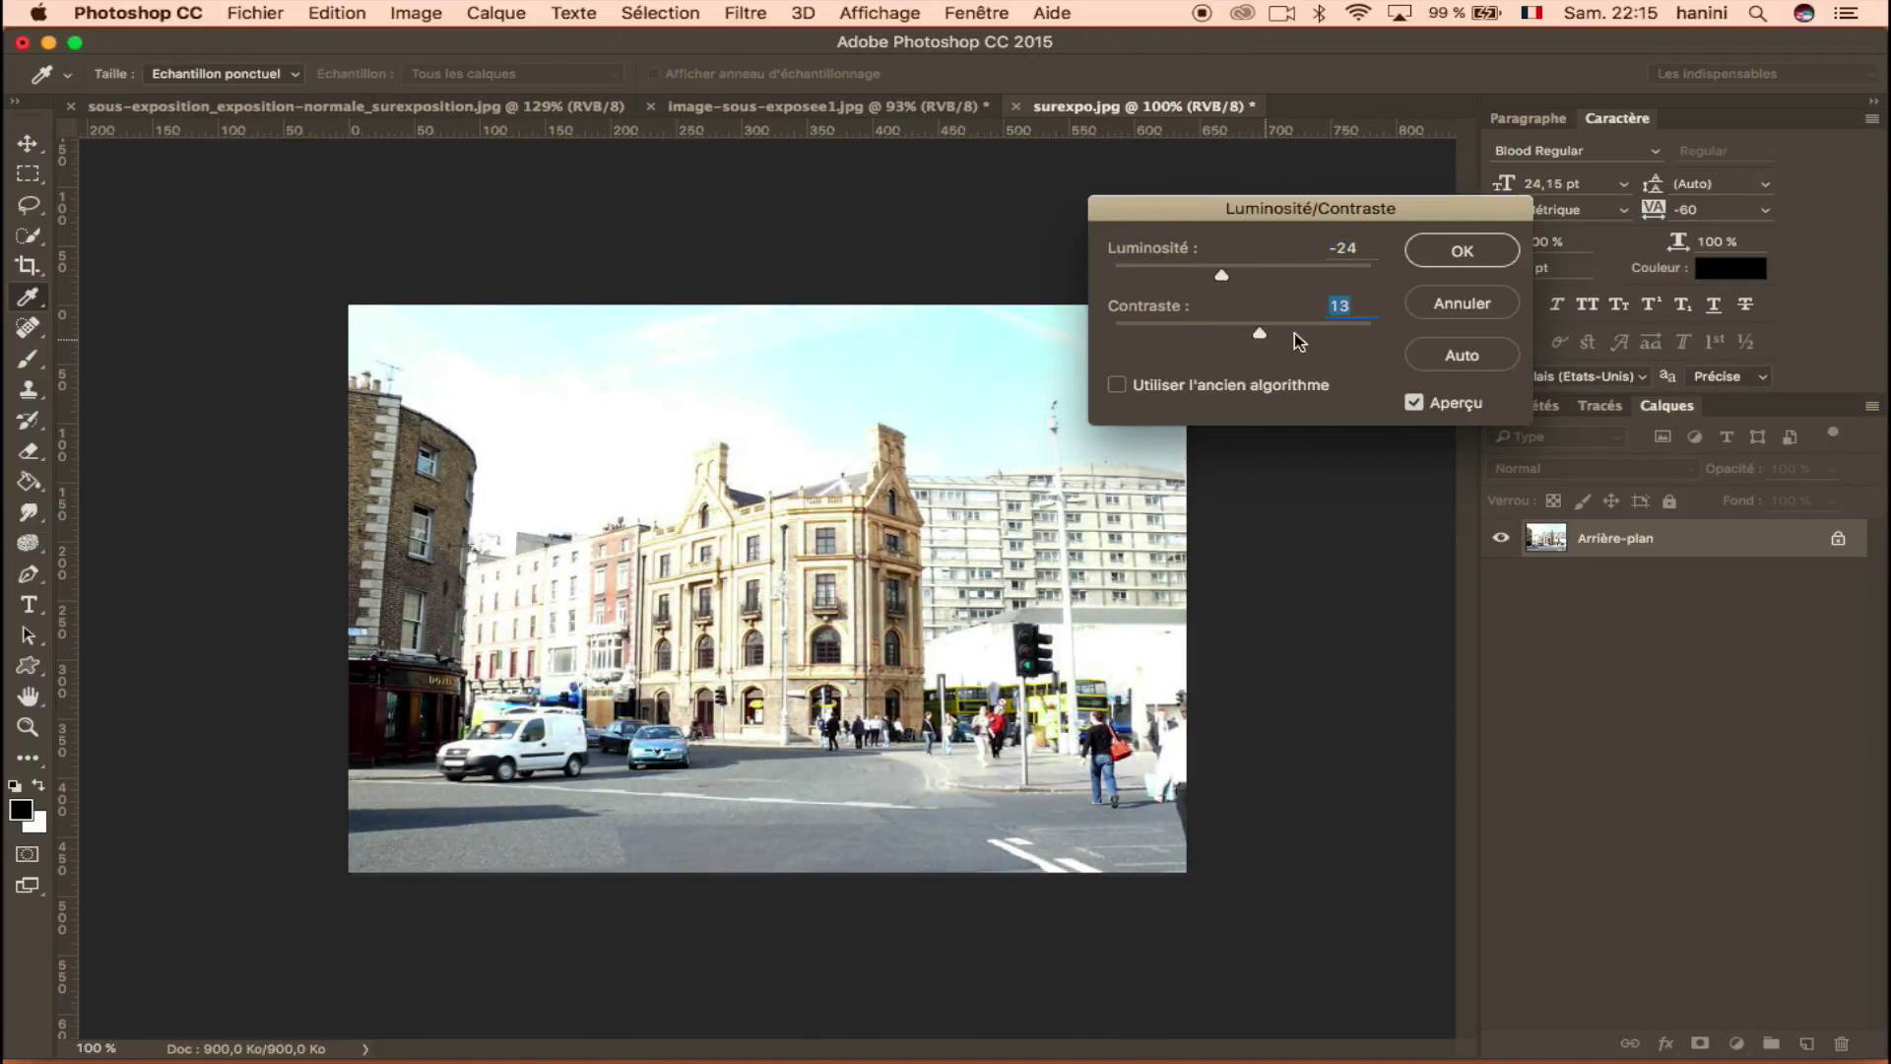
left_click(1452, 258)
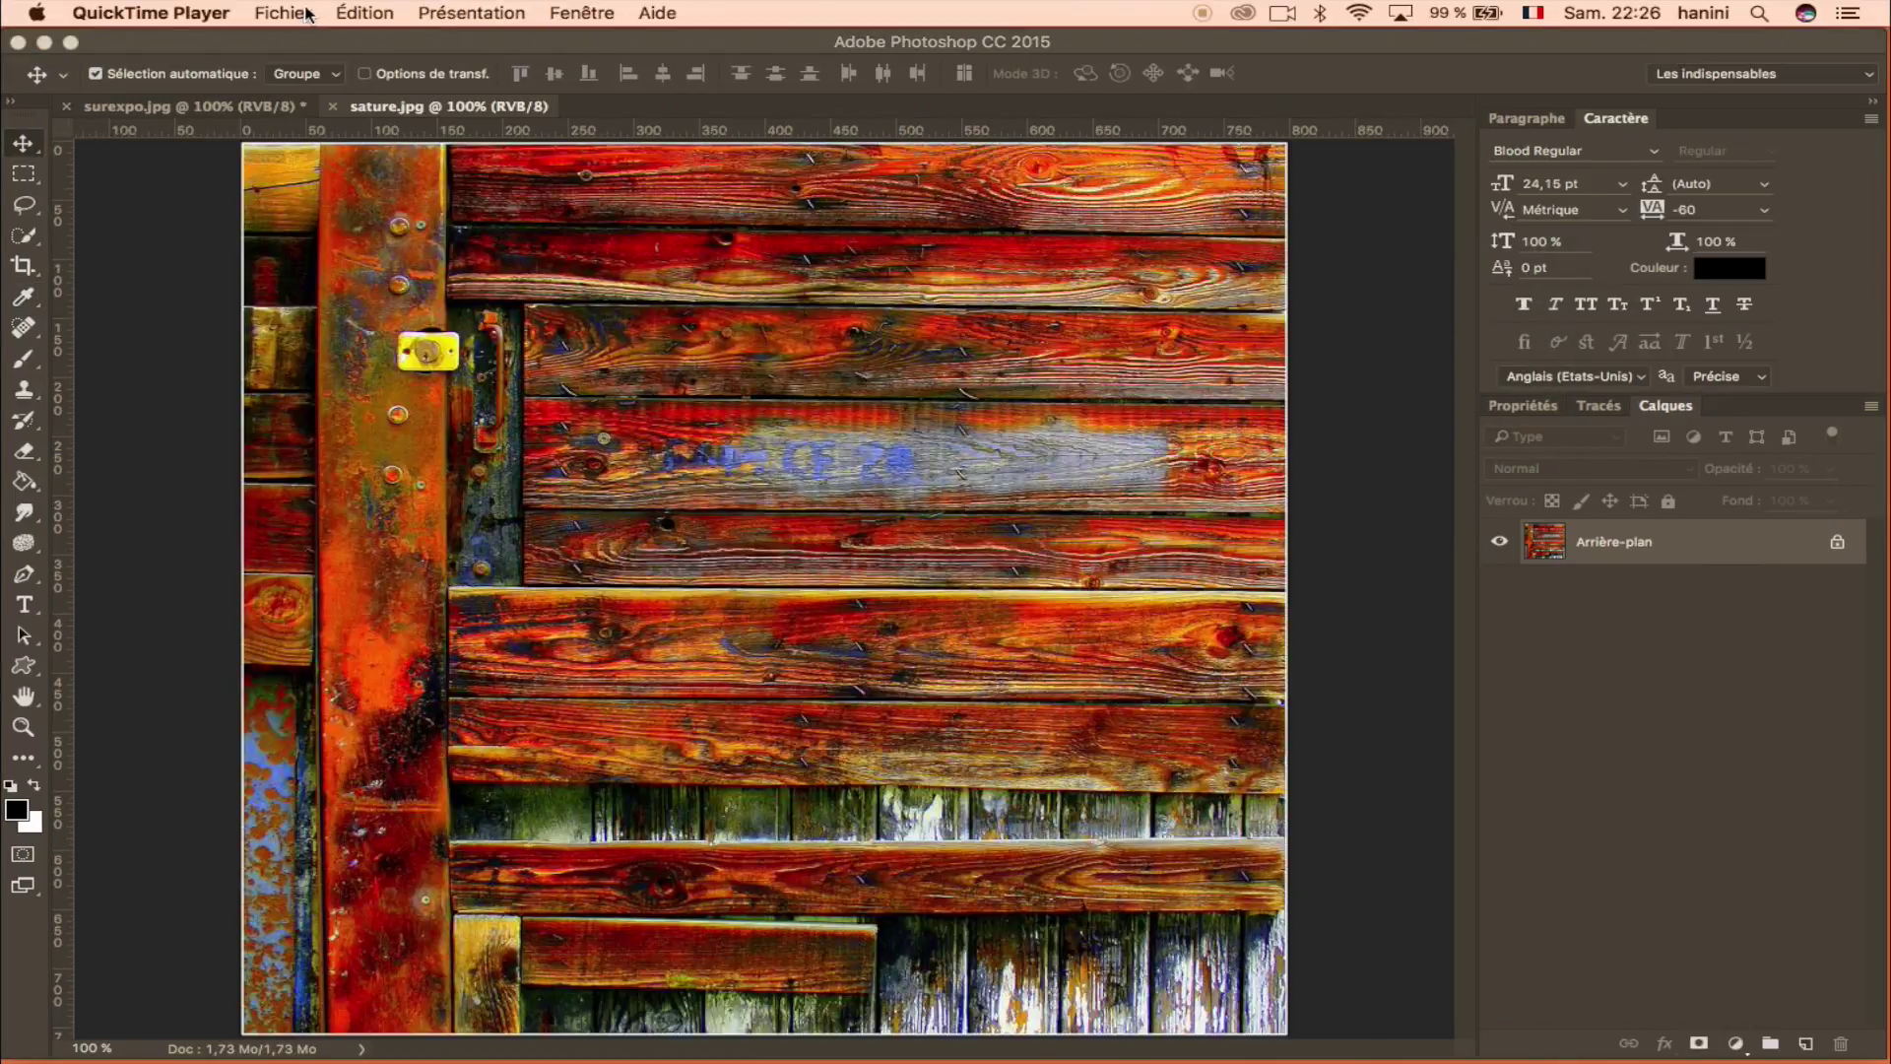
Apply a Vibrance adjustment to the wooden planks photo sature.jpg with Vibrance -44 and Saturation -1.
left_click(465, 51)
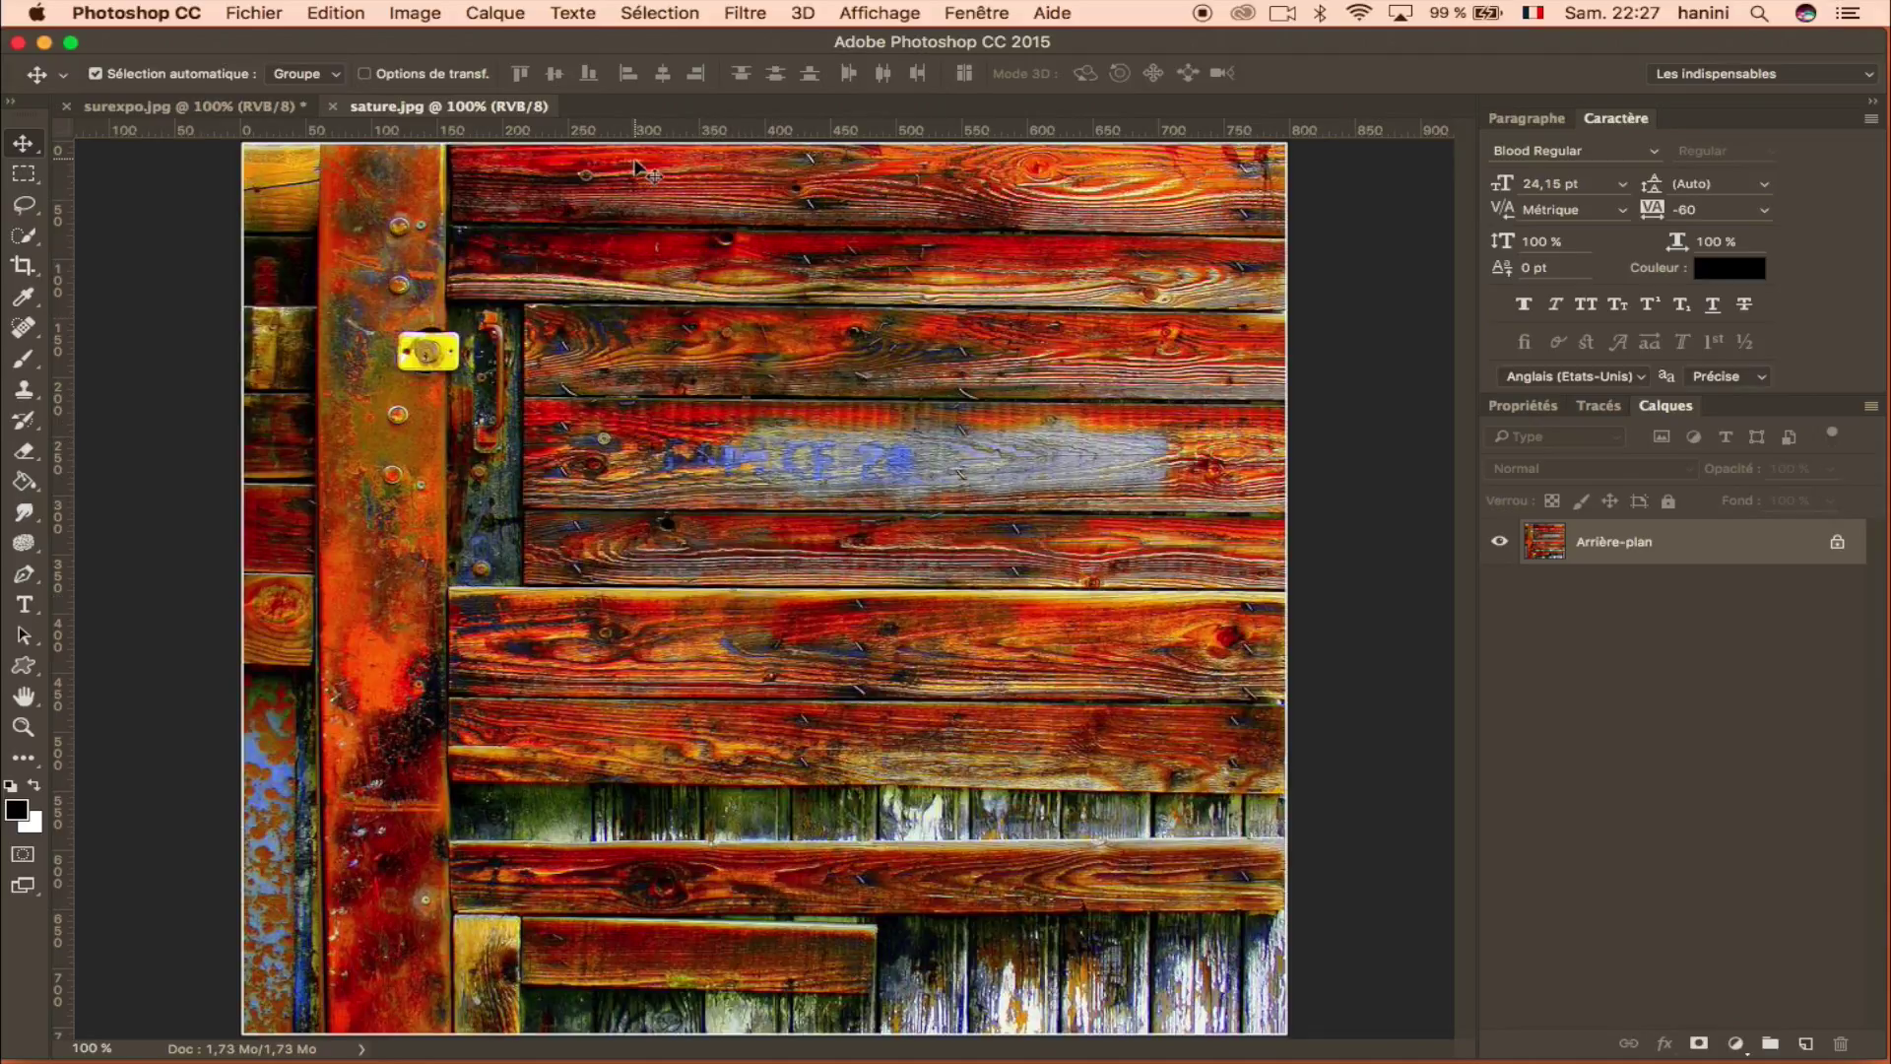
left_click(414, 14)
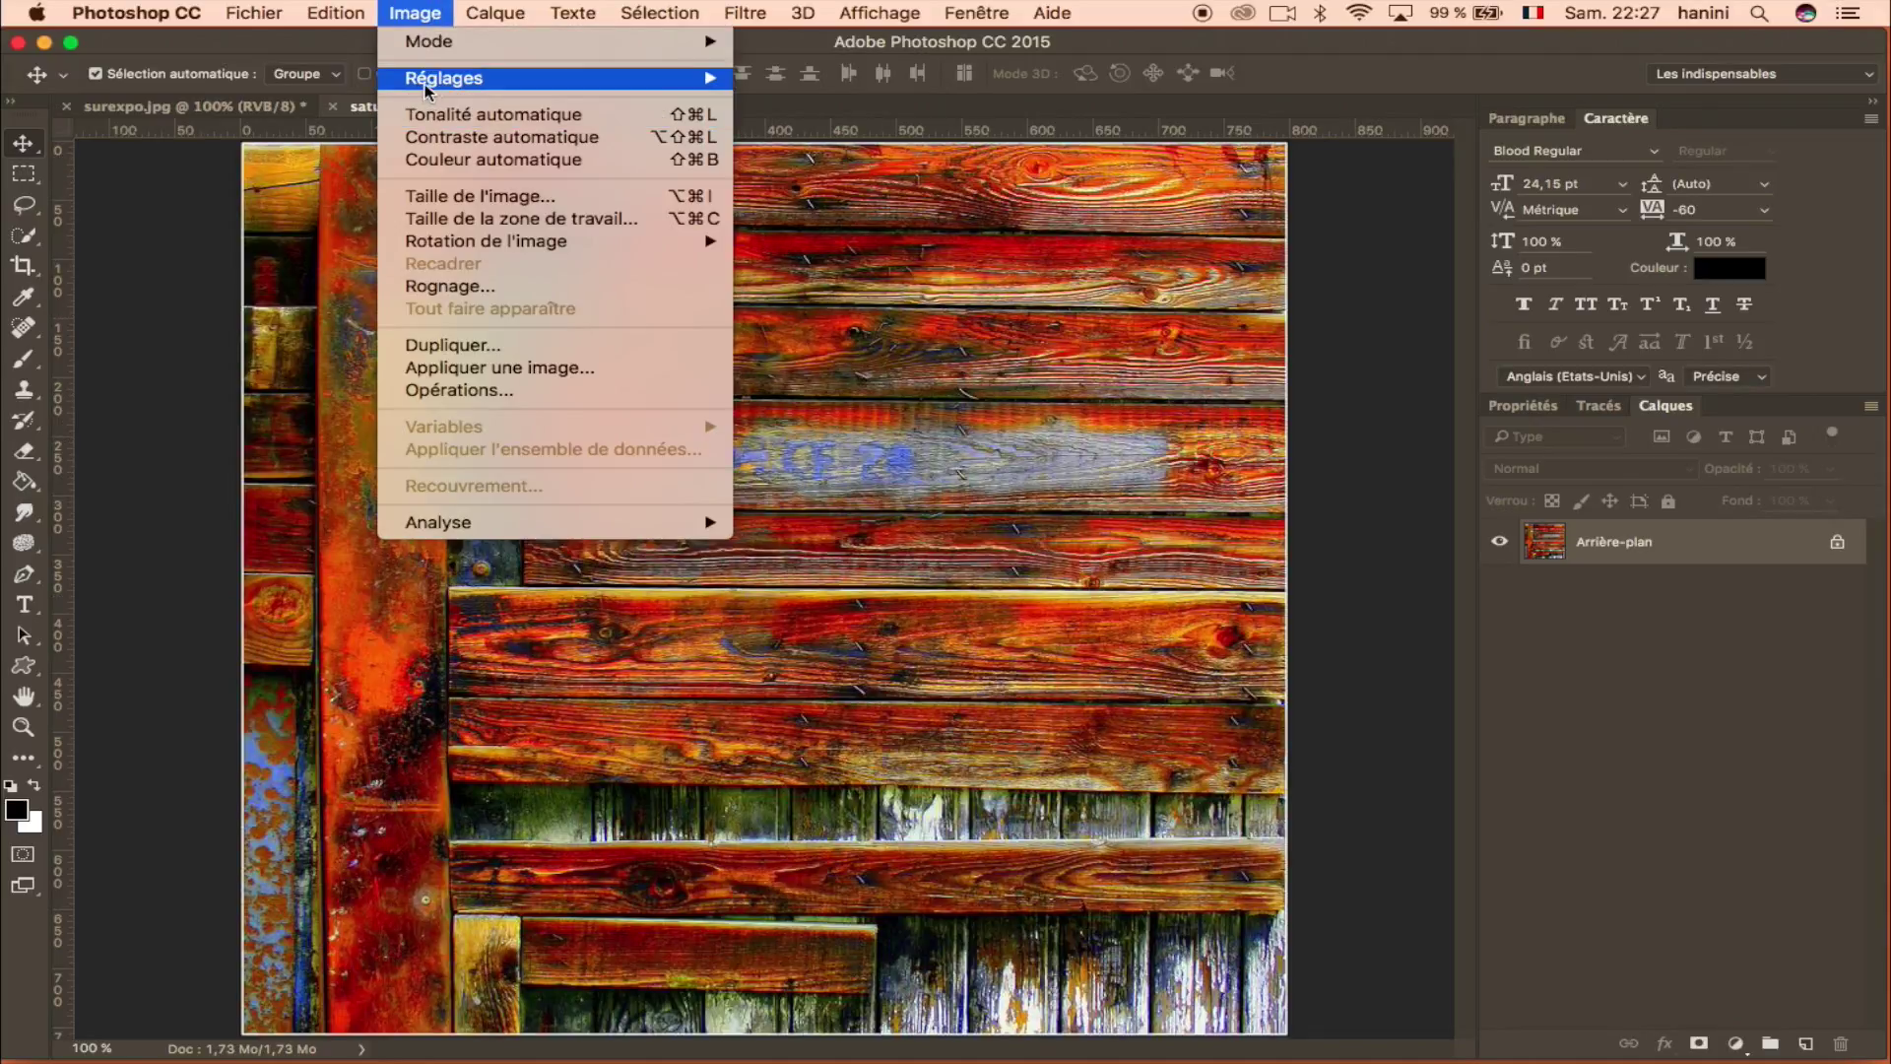
mouse_move(419, 83)
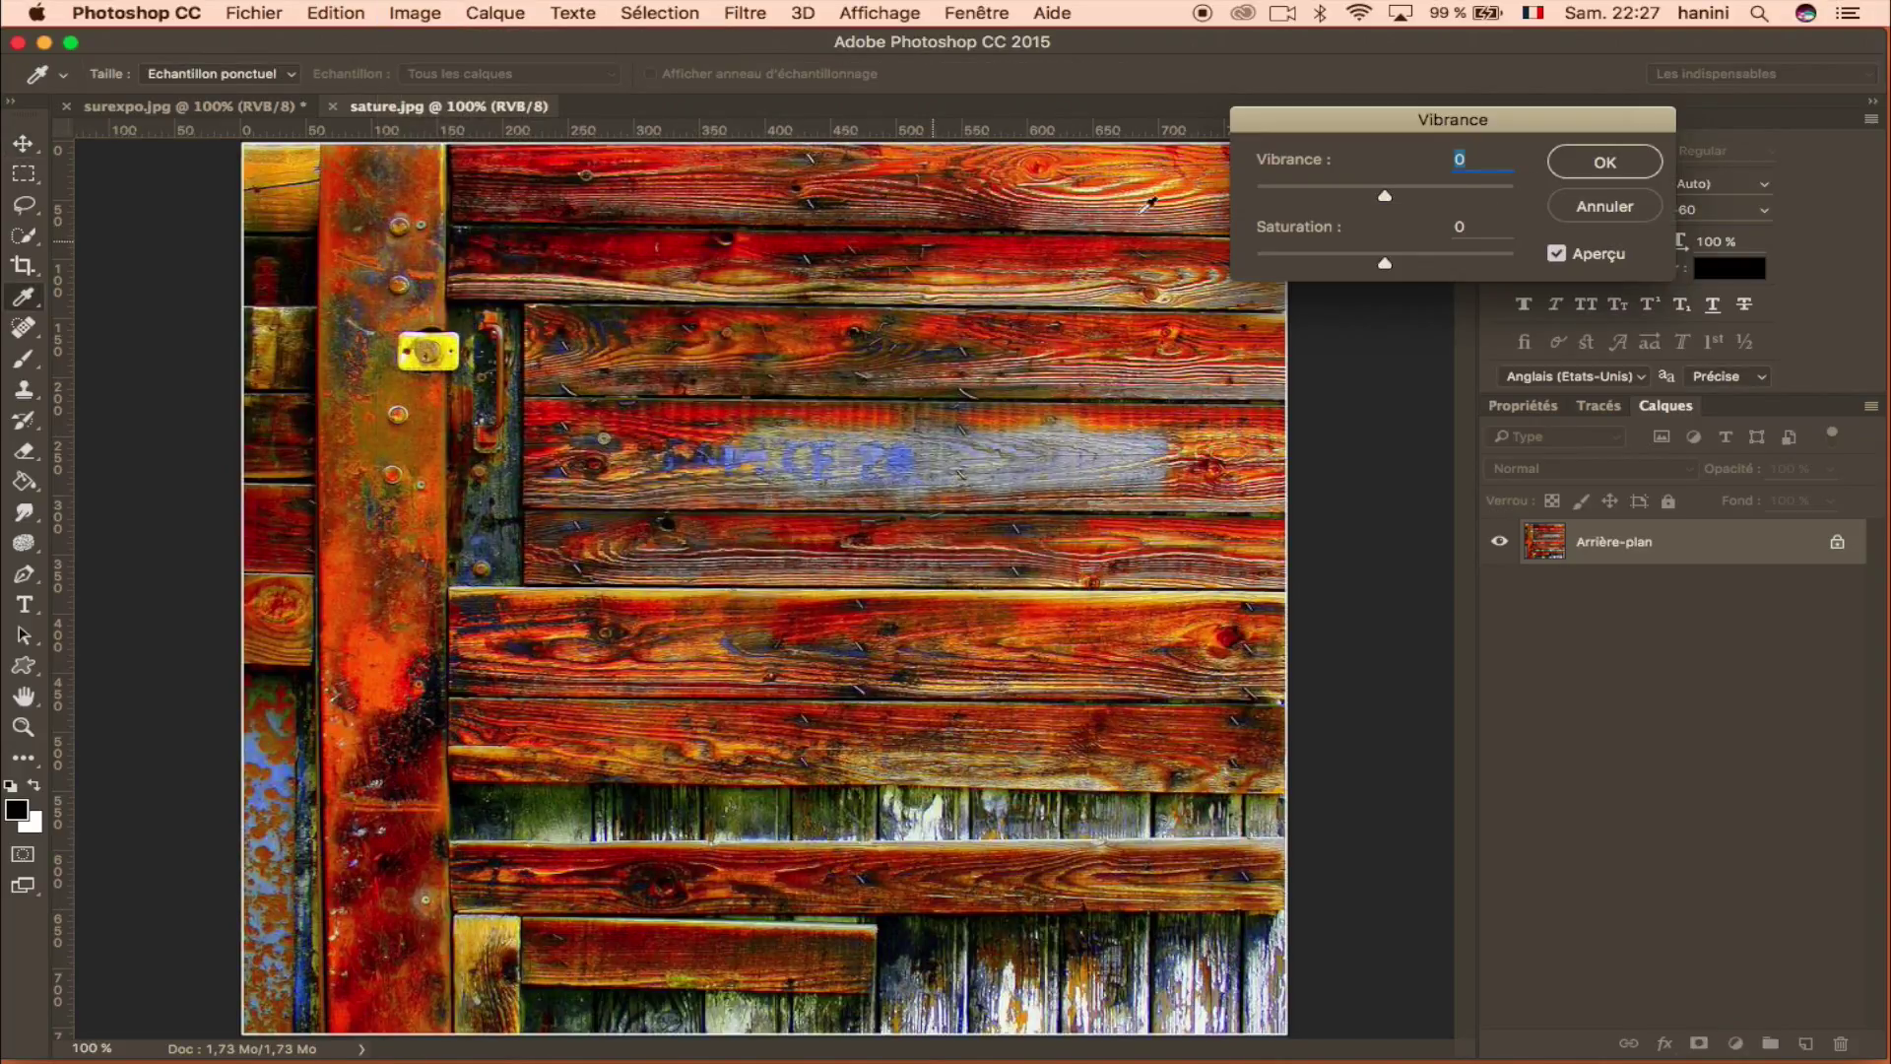
left_click_drag(1386, 195, 1326, 196)
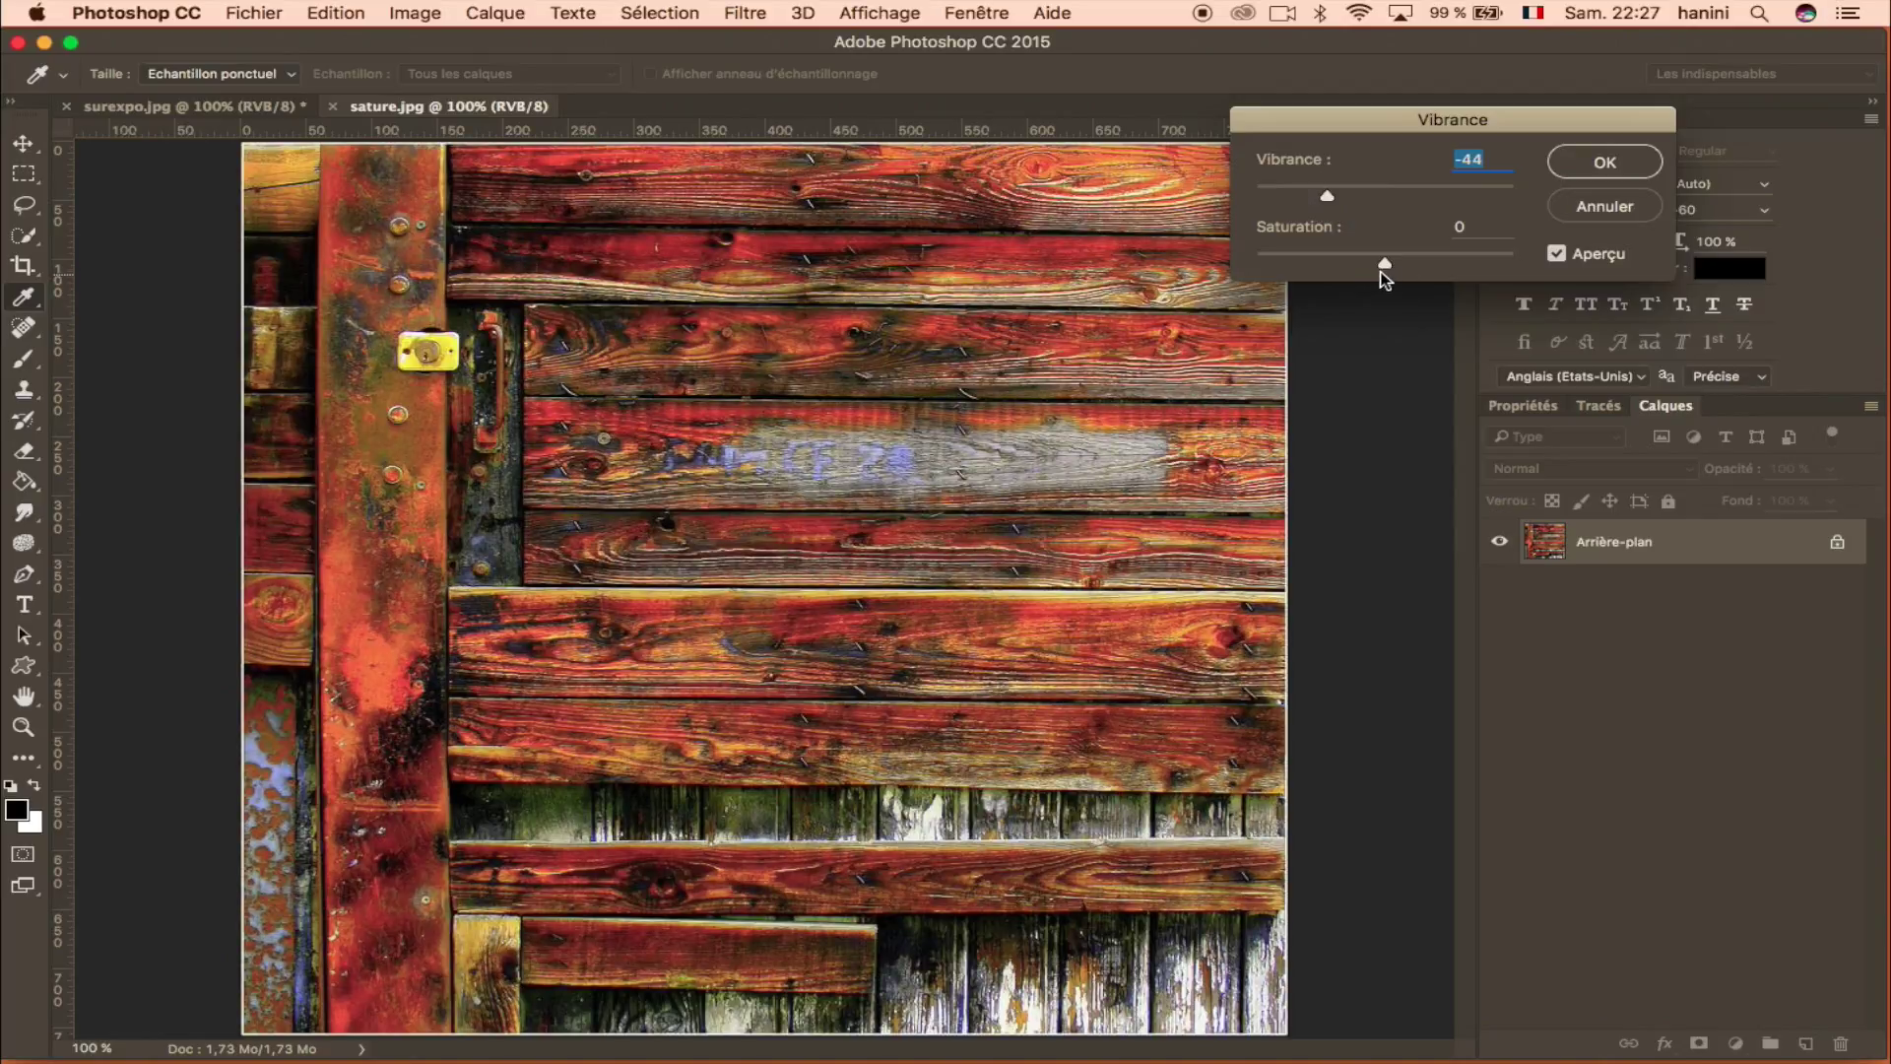
mouse_move(1386, 266)
left_mouse_down()
mouse_move(1350, 264)
mouse_move(1377, 267)
left_mouse_up()
left_click_drag(1378, 265, 1385, 268)
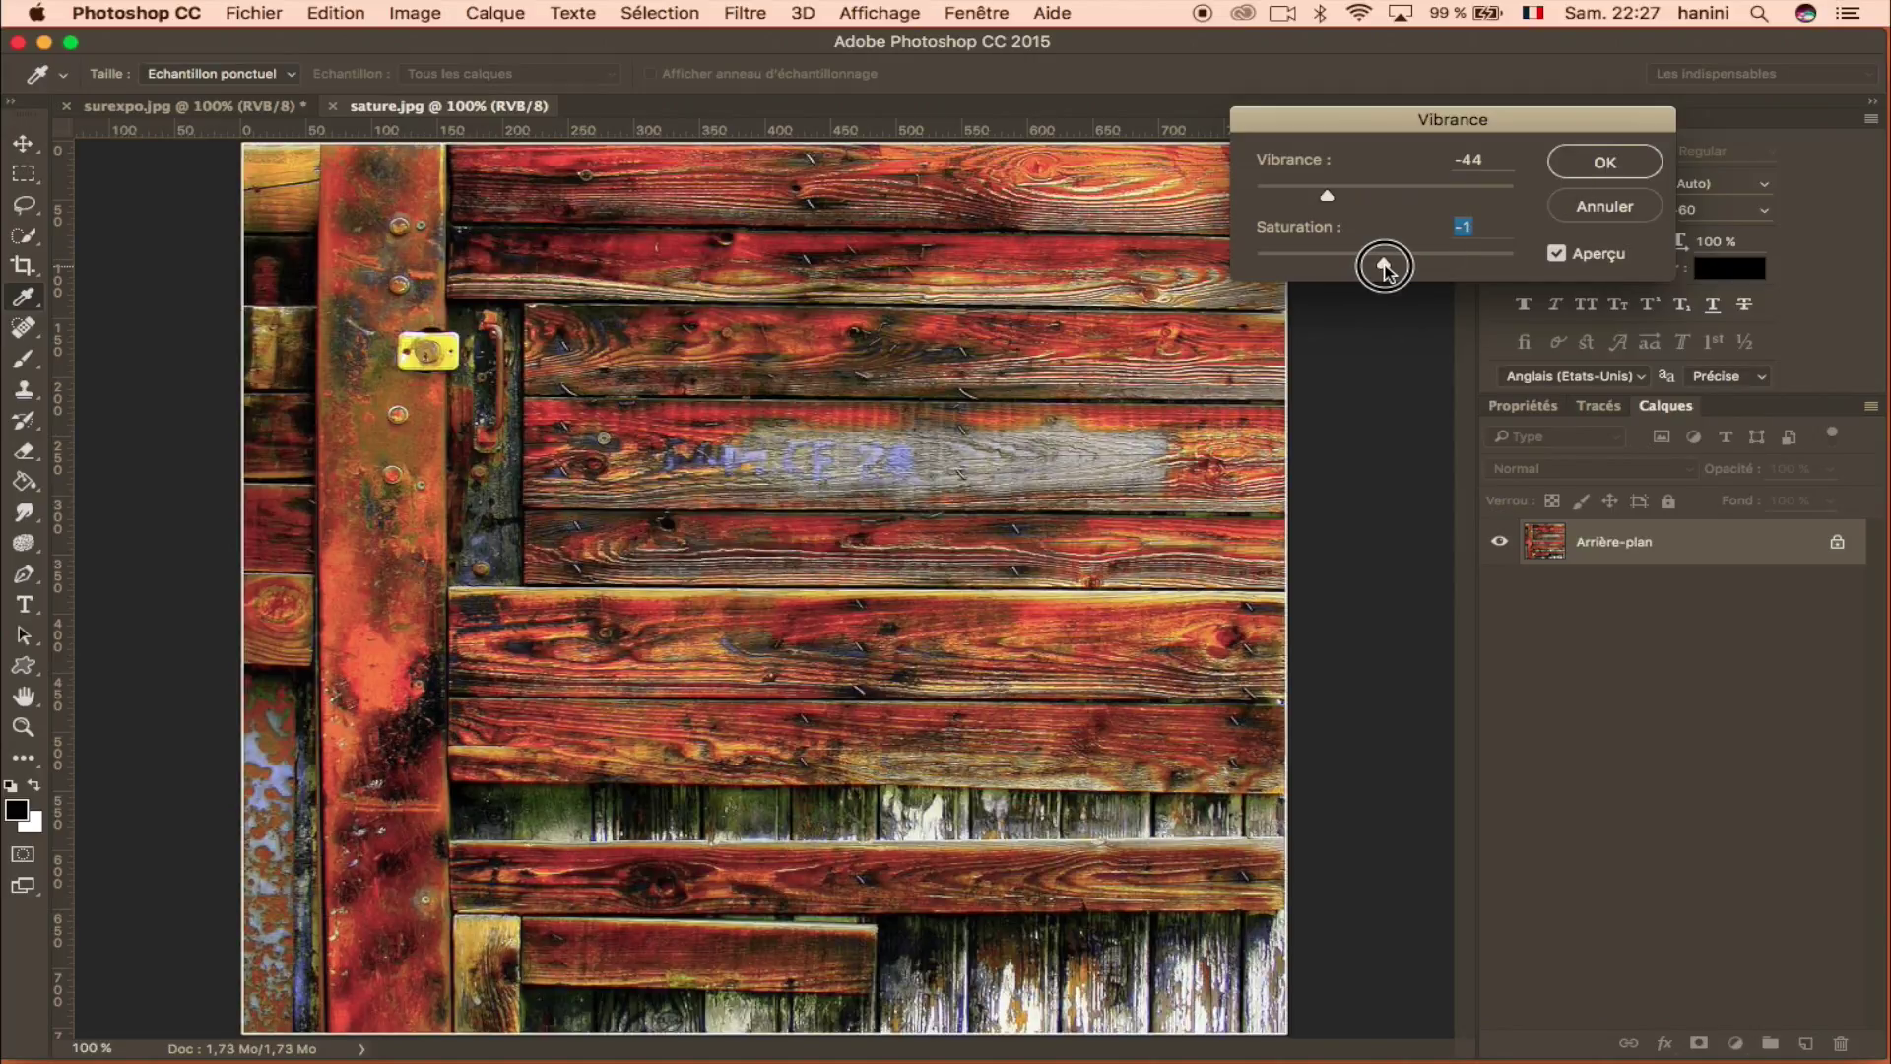
left_click(1608, 163)
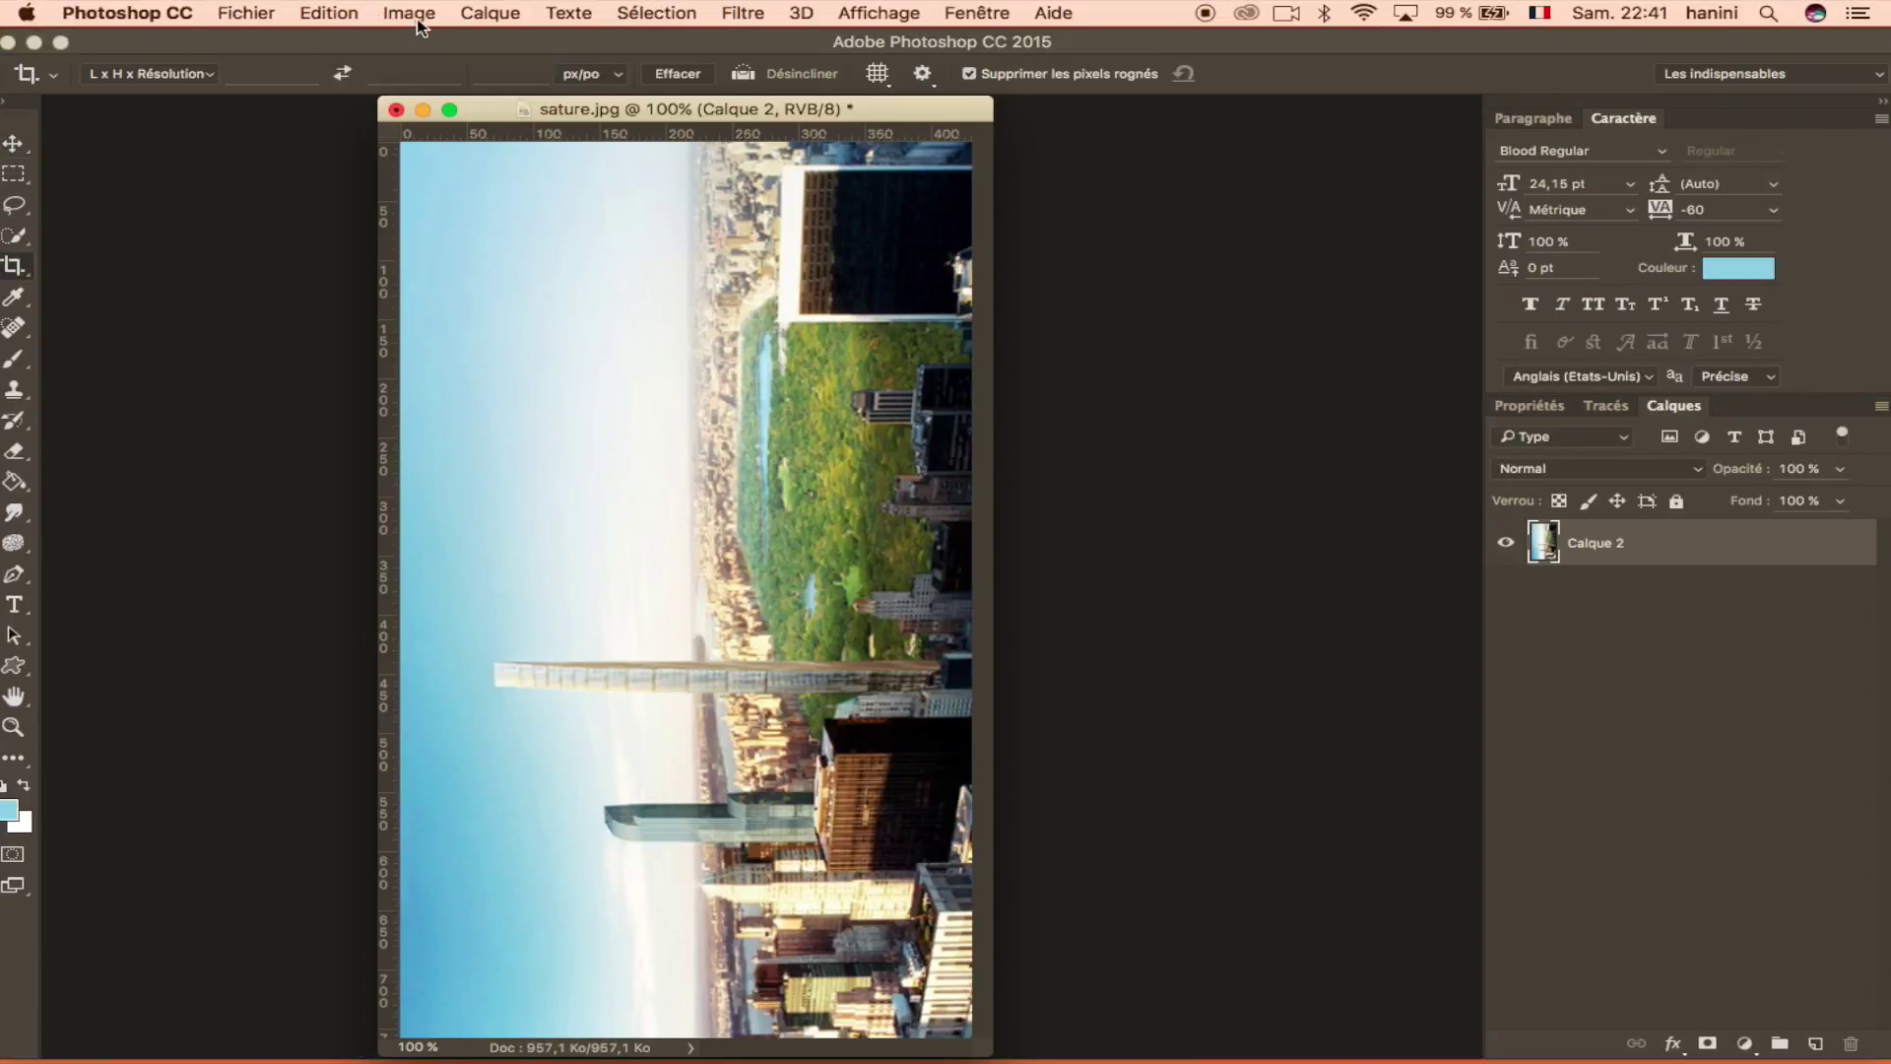
Rotate the sideways city skyline image 90° clockwise and reposition its window in the workspace.
left_click_drag(655, 120, 720, 144)
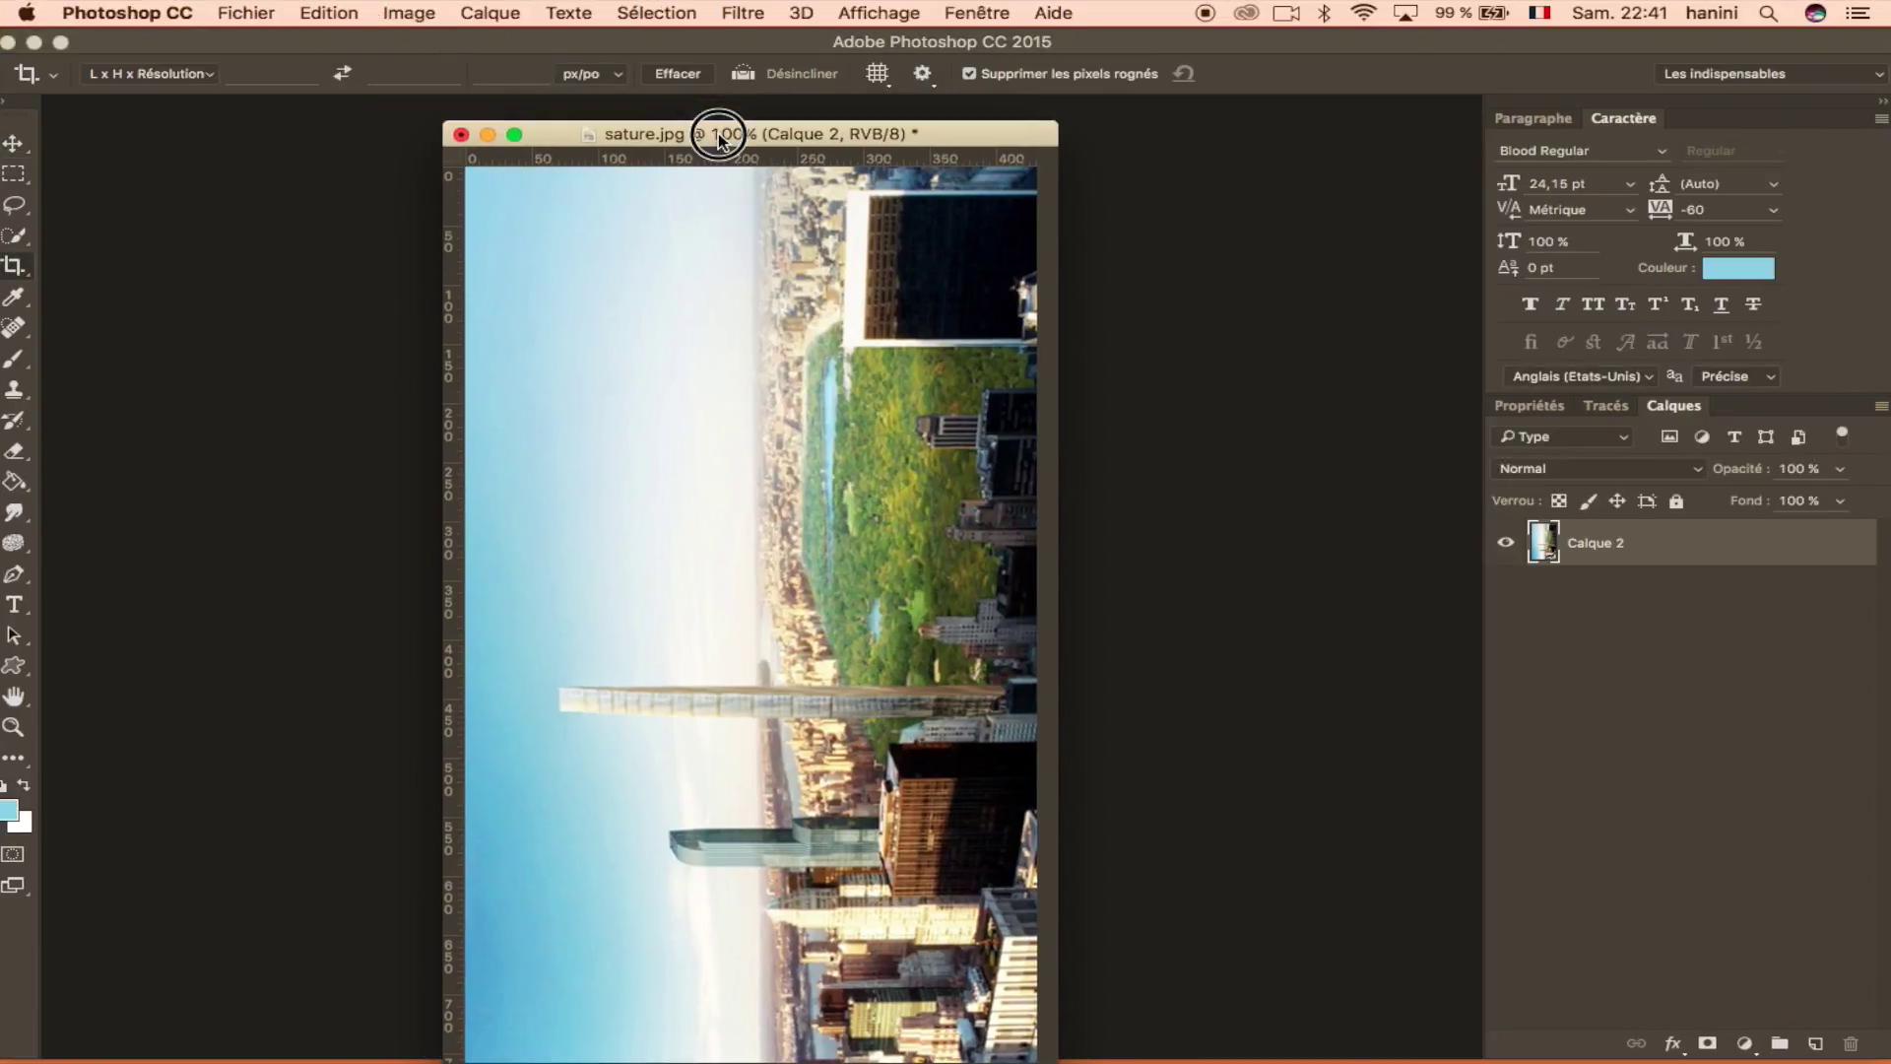
left_click(410, 14)
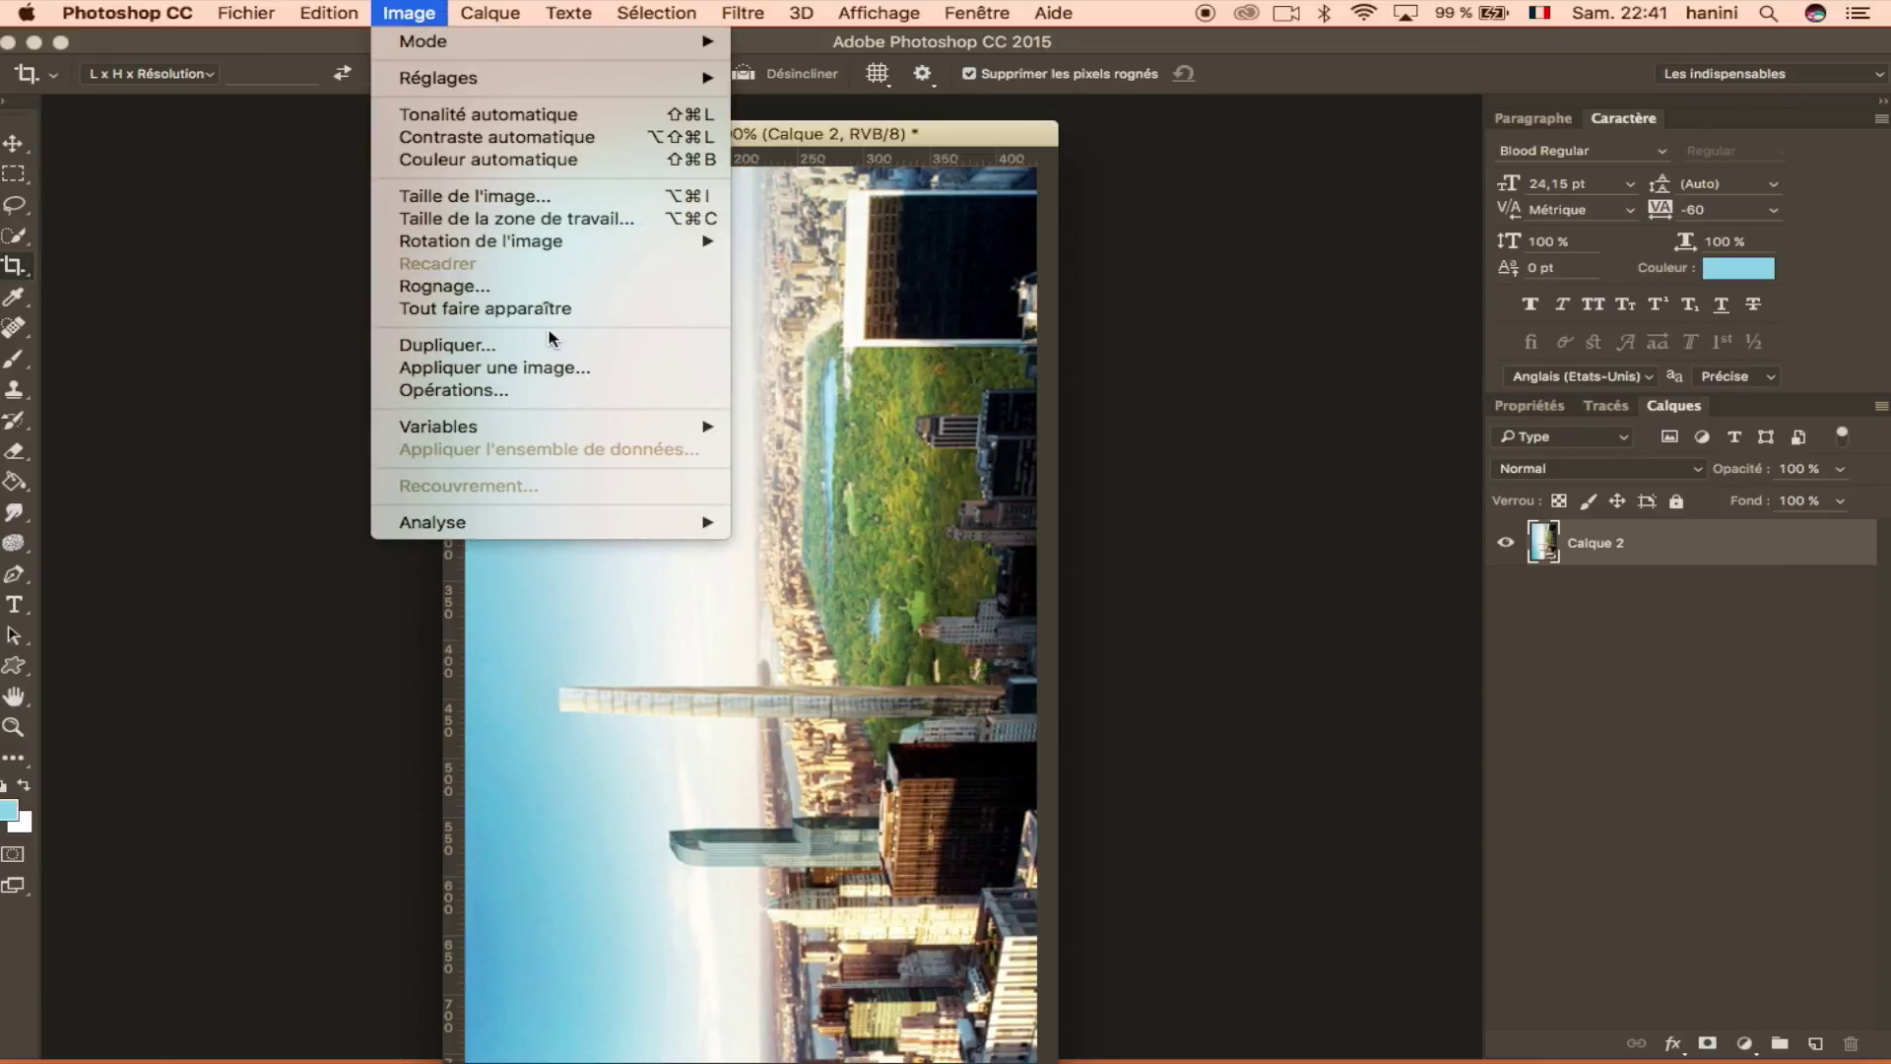
mouse_move(529, 244)
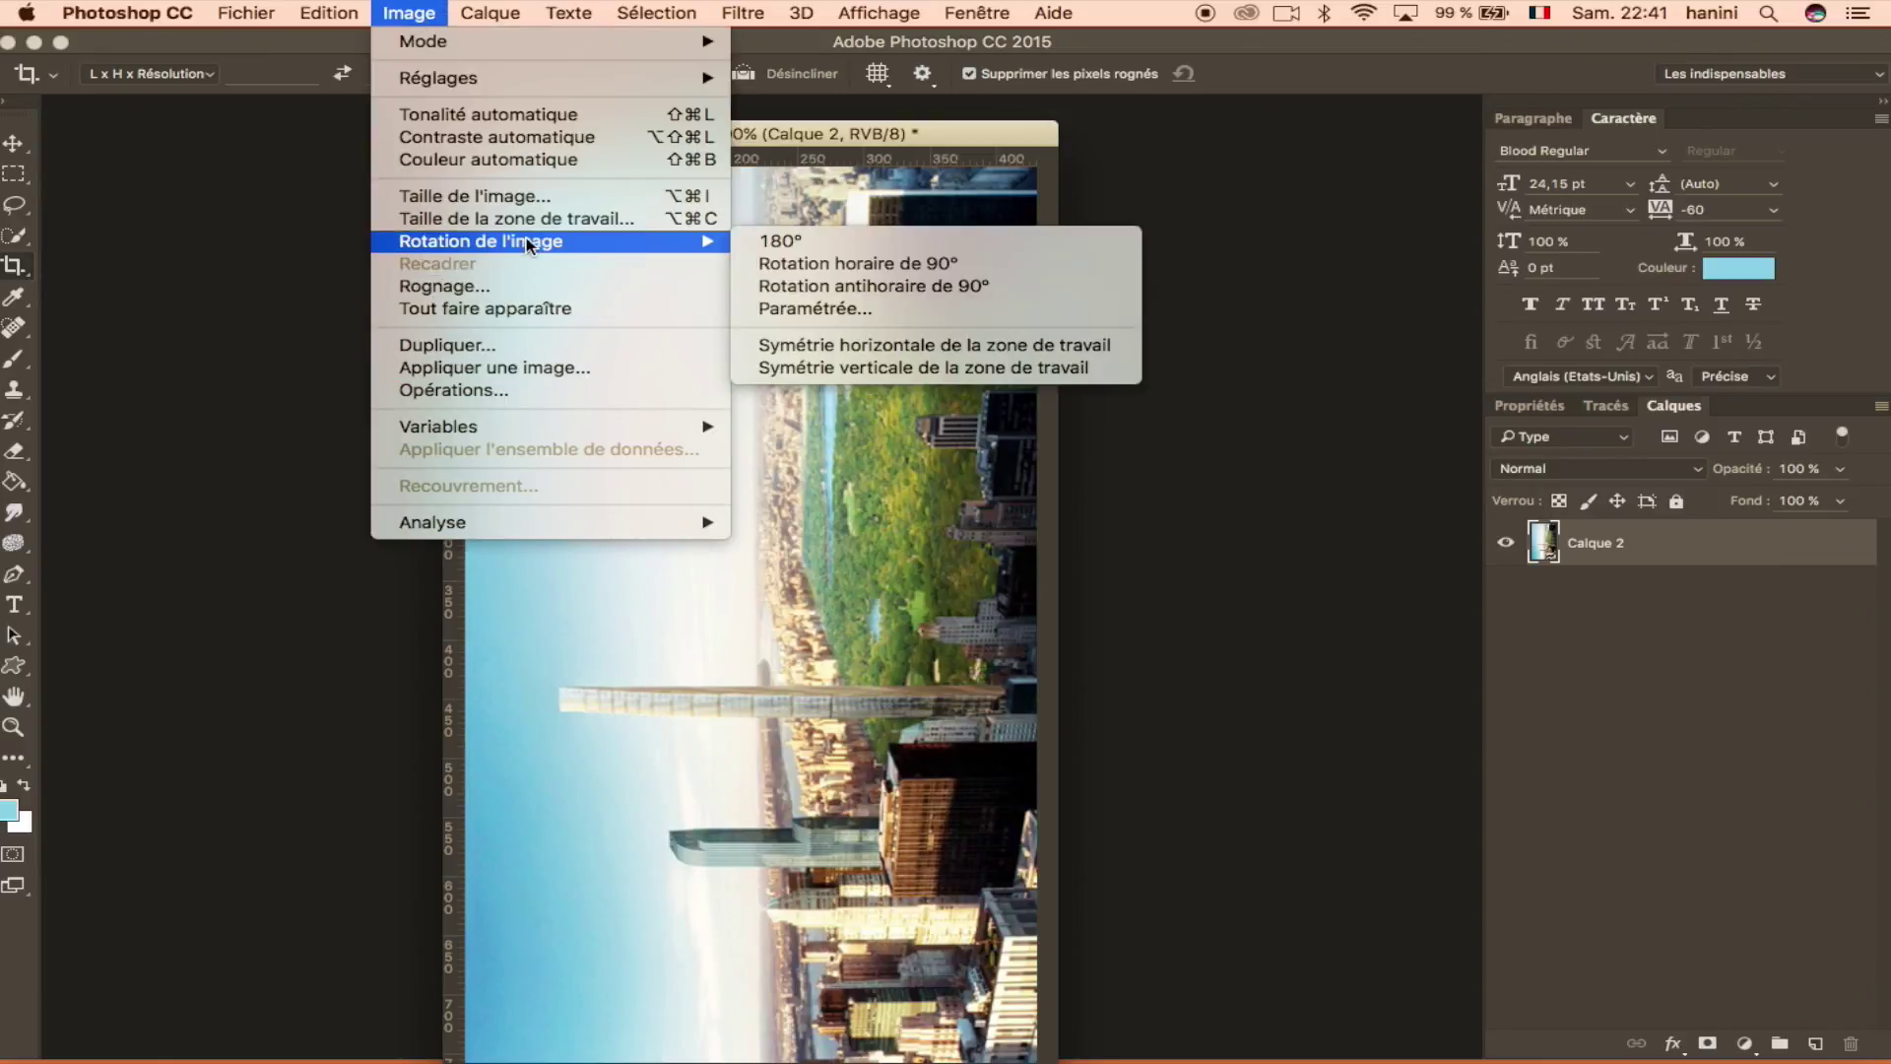
left_click(955, 266)
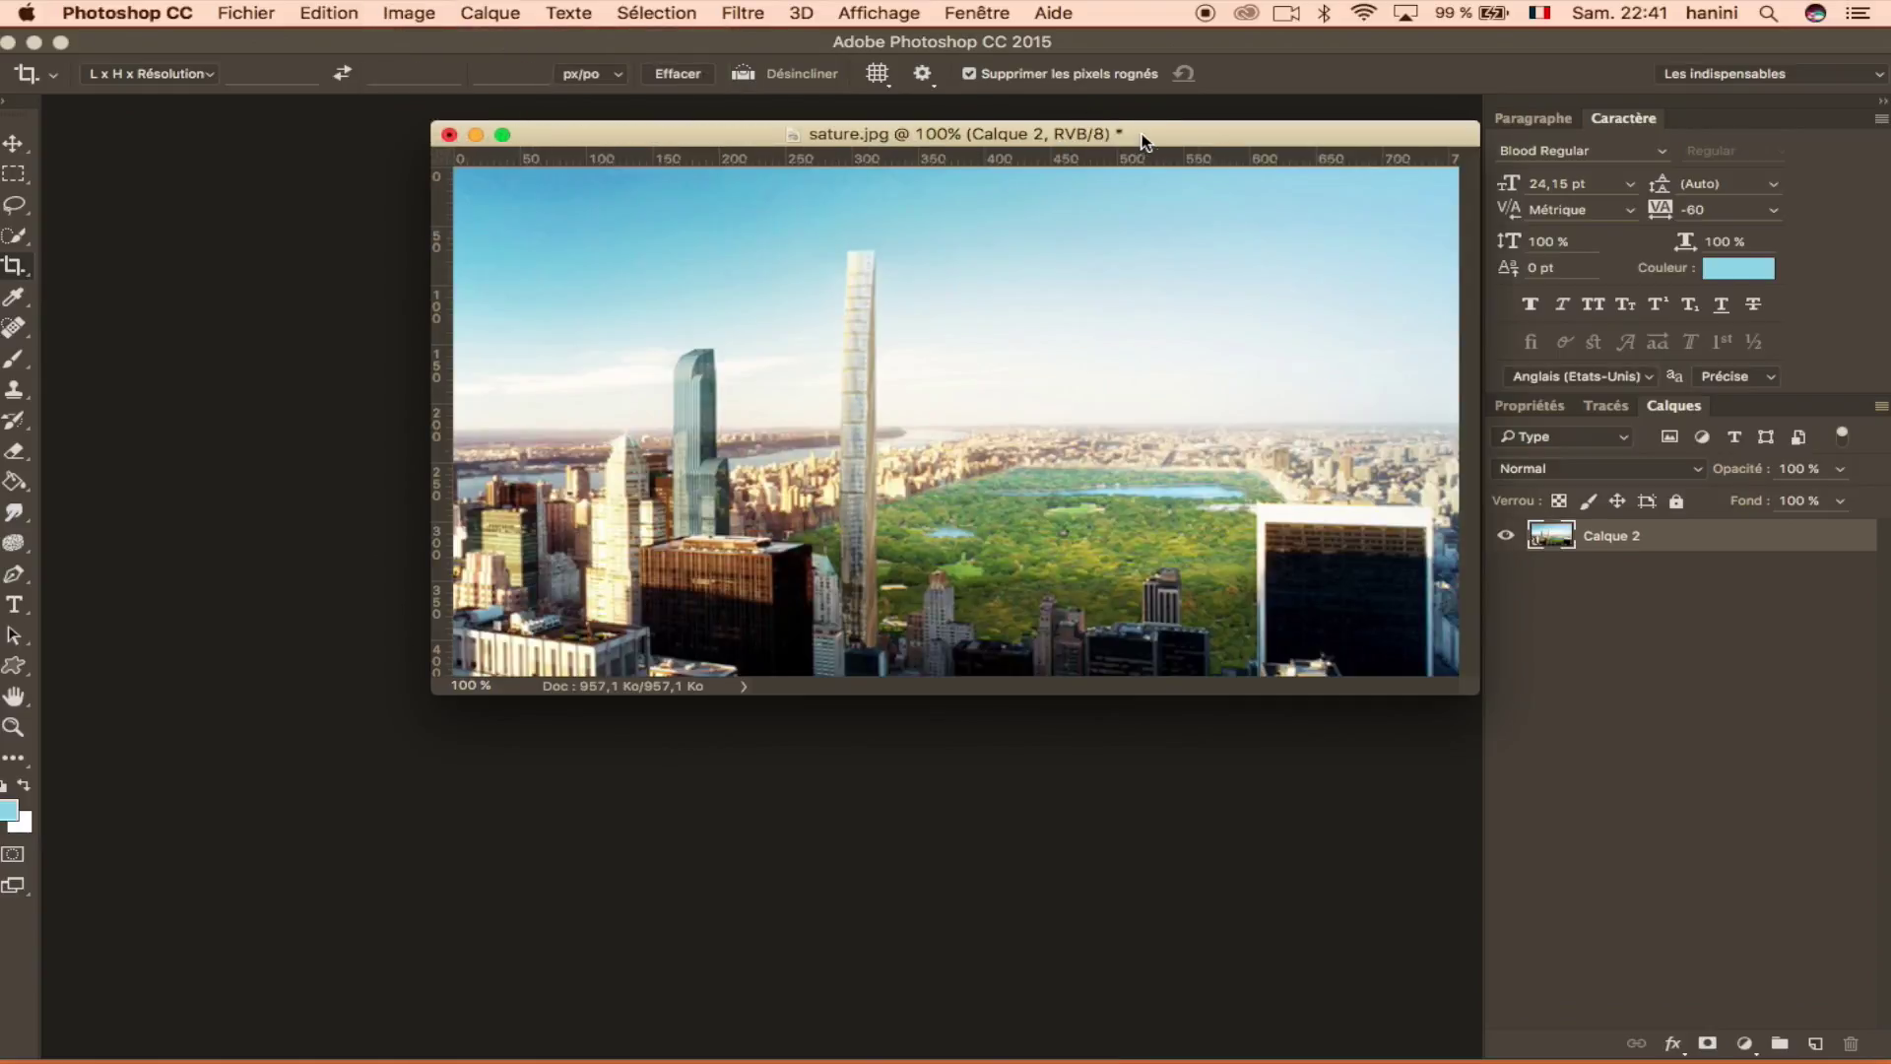
left_click_drag(1142, 143, 877, 205)
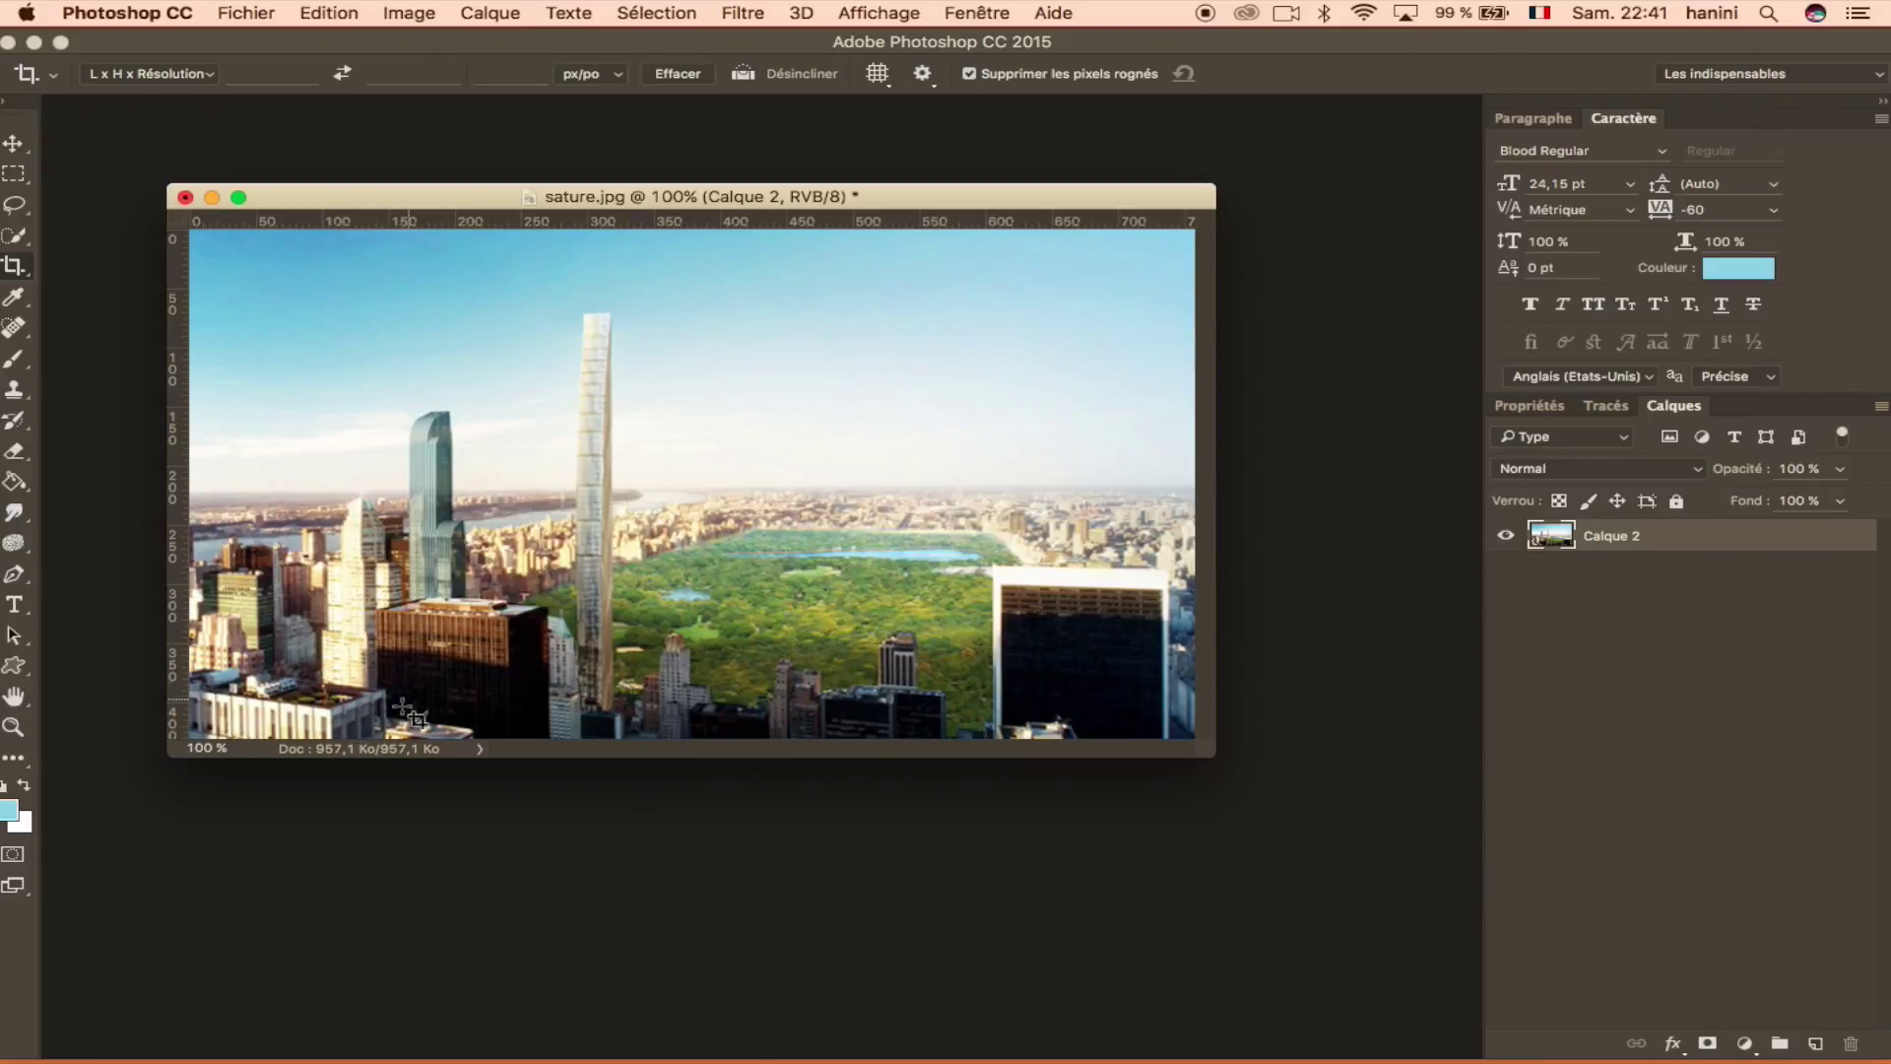
left_click_drag(907, 205, 944, 269)
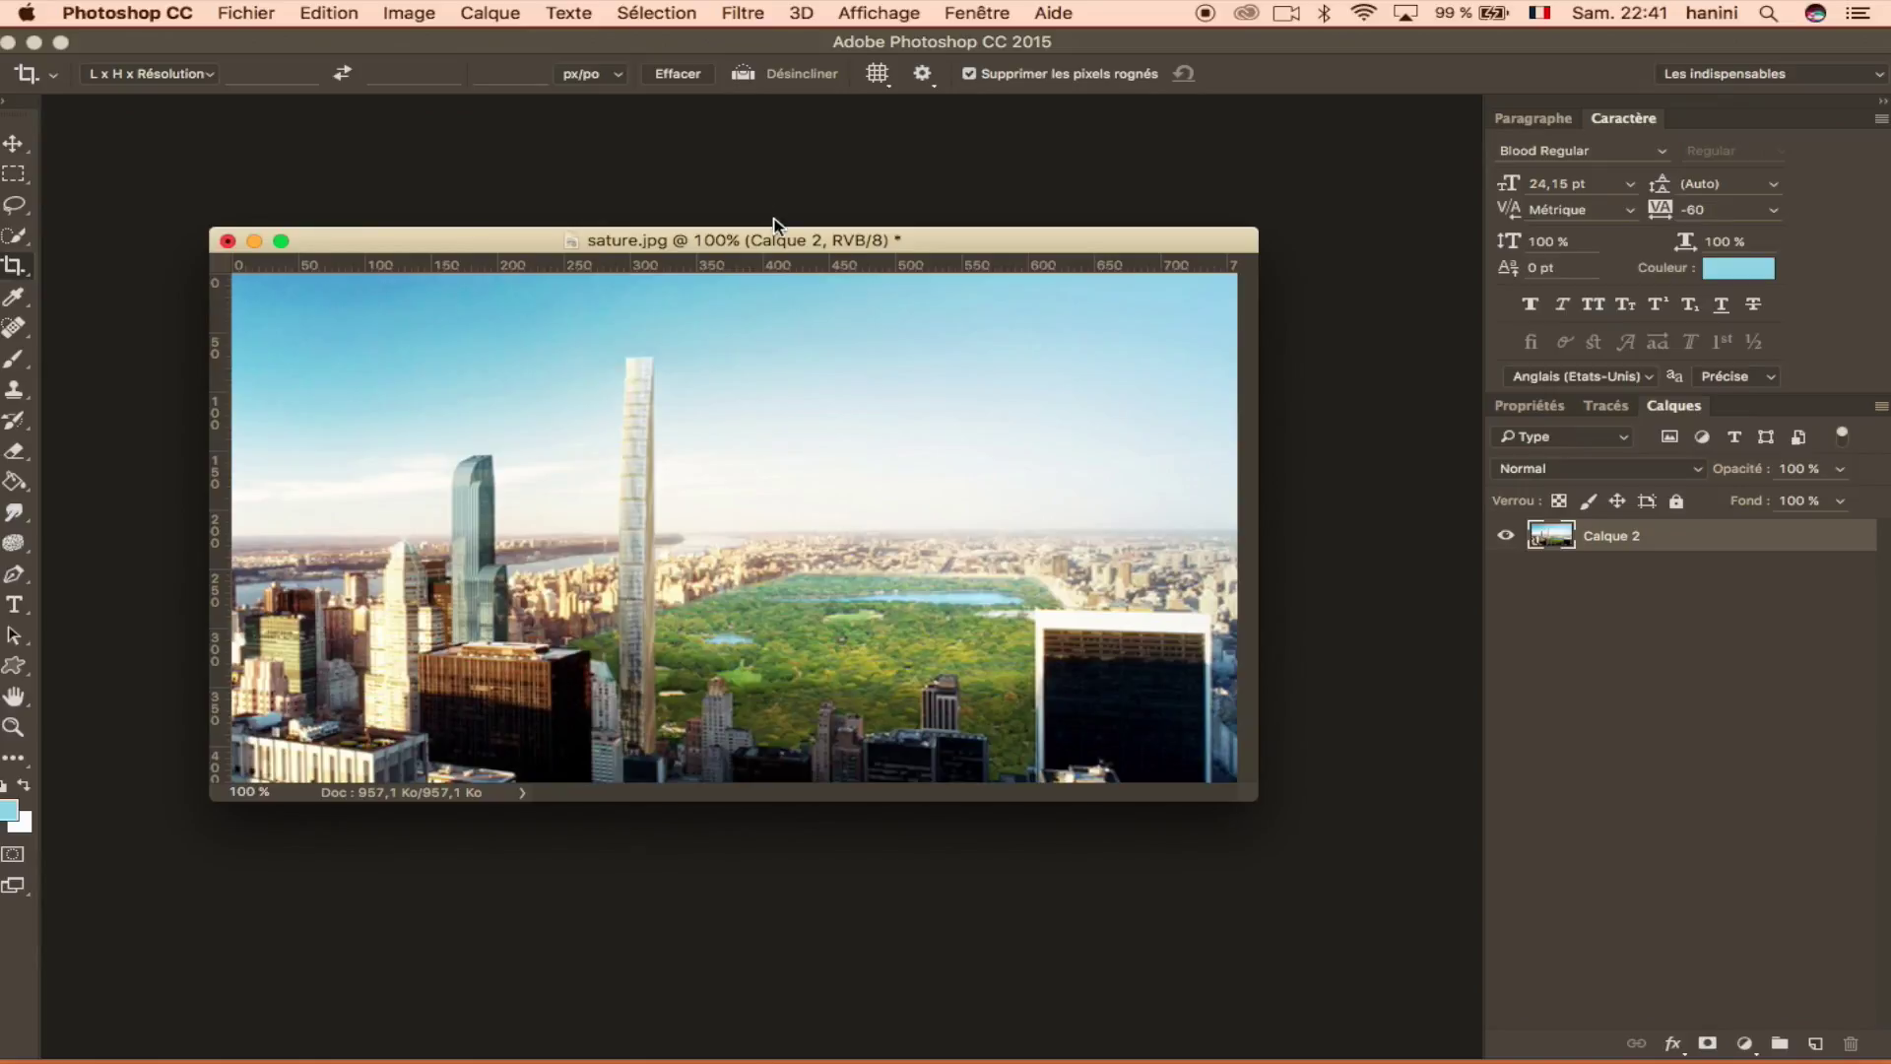
left_click_drag(1024, 236, 1038, 224)
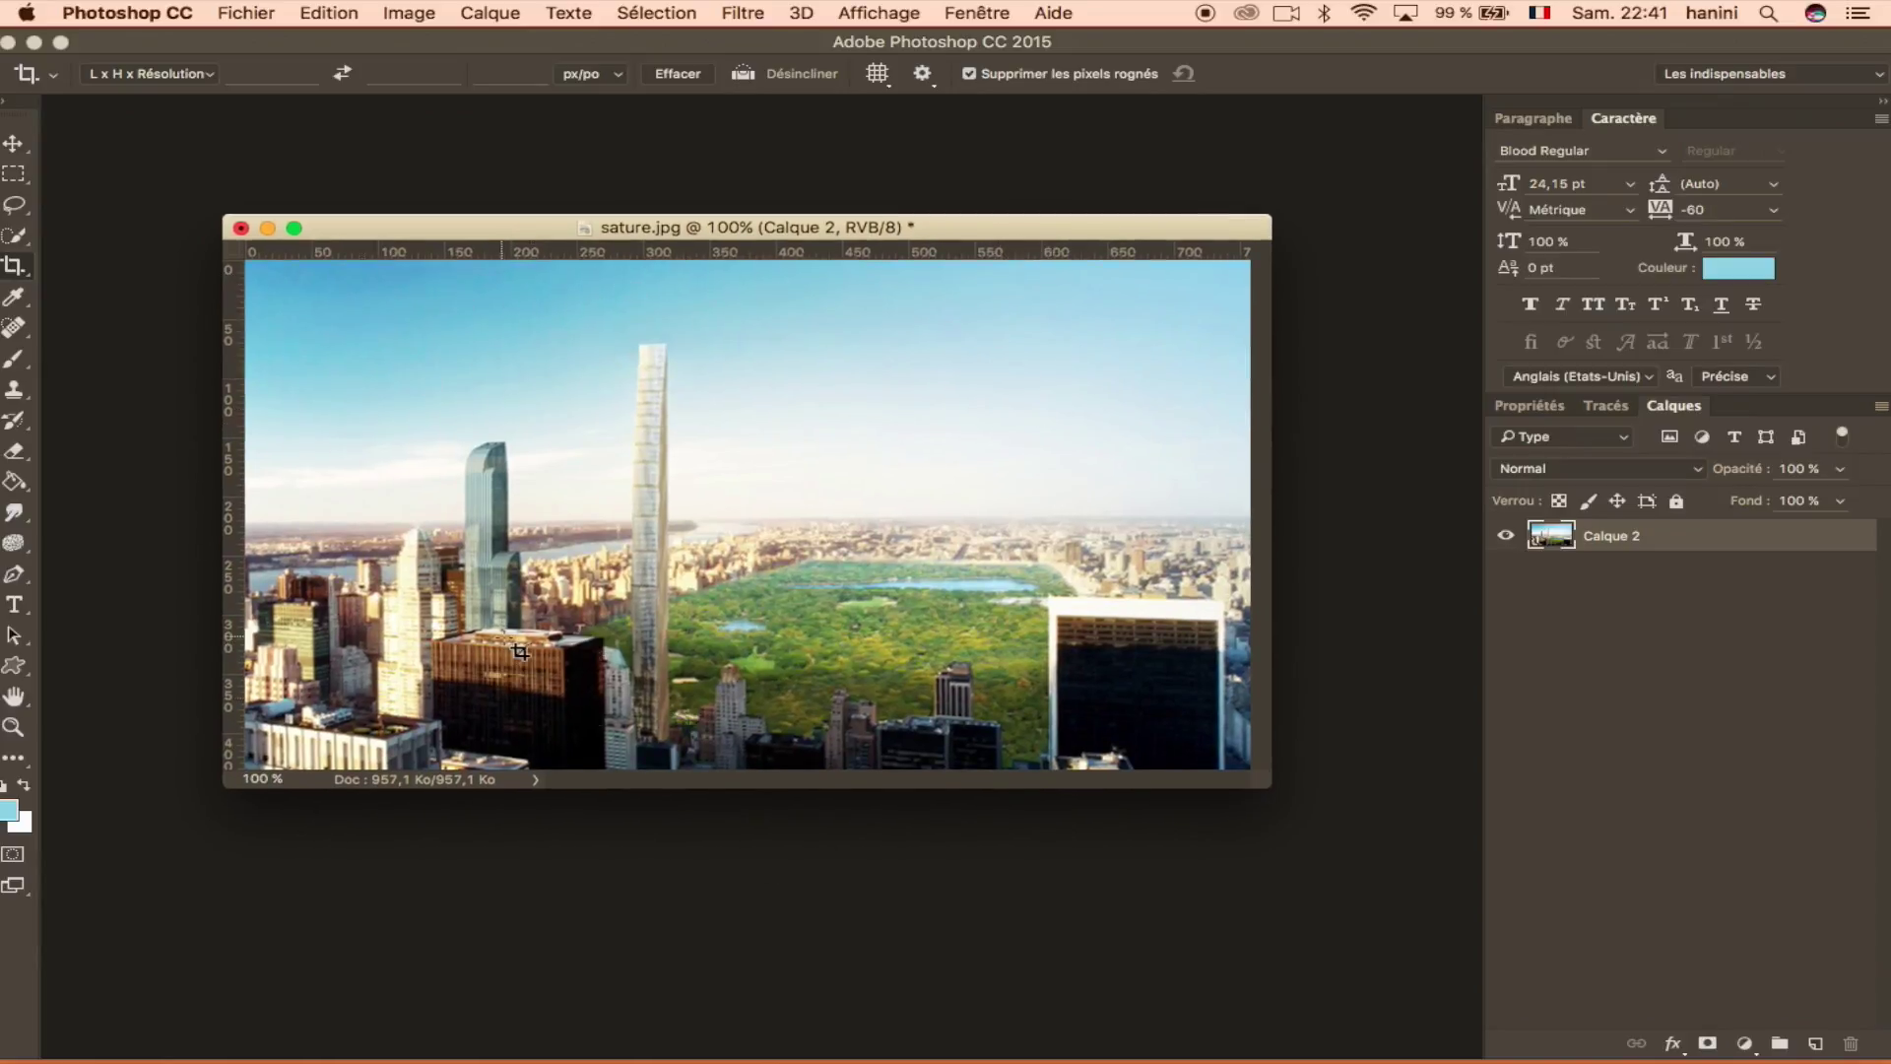
Open a Teinte/Saturation adjustment for the skyline photo and arrange the dialog and image side by side.
left_click(410, 13)
mouse_move(444, 79)
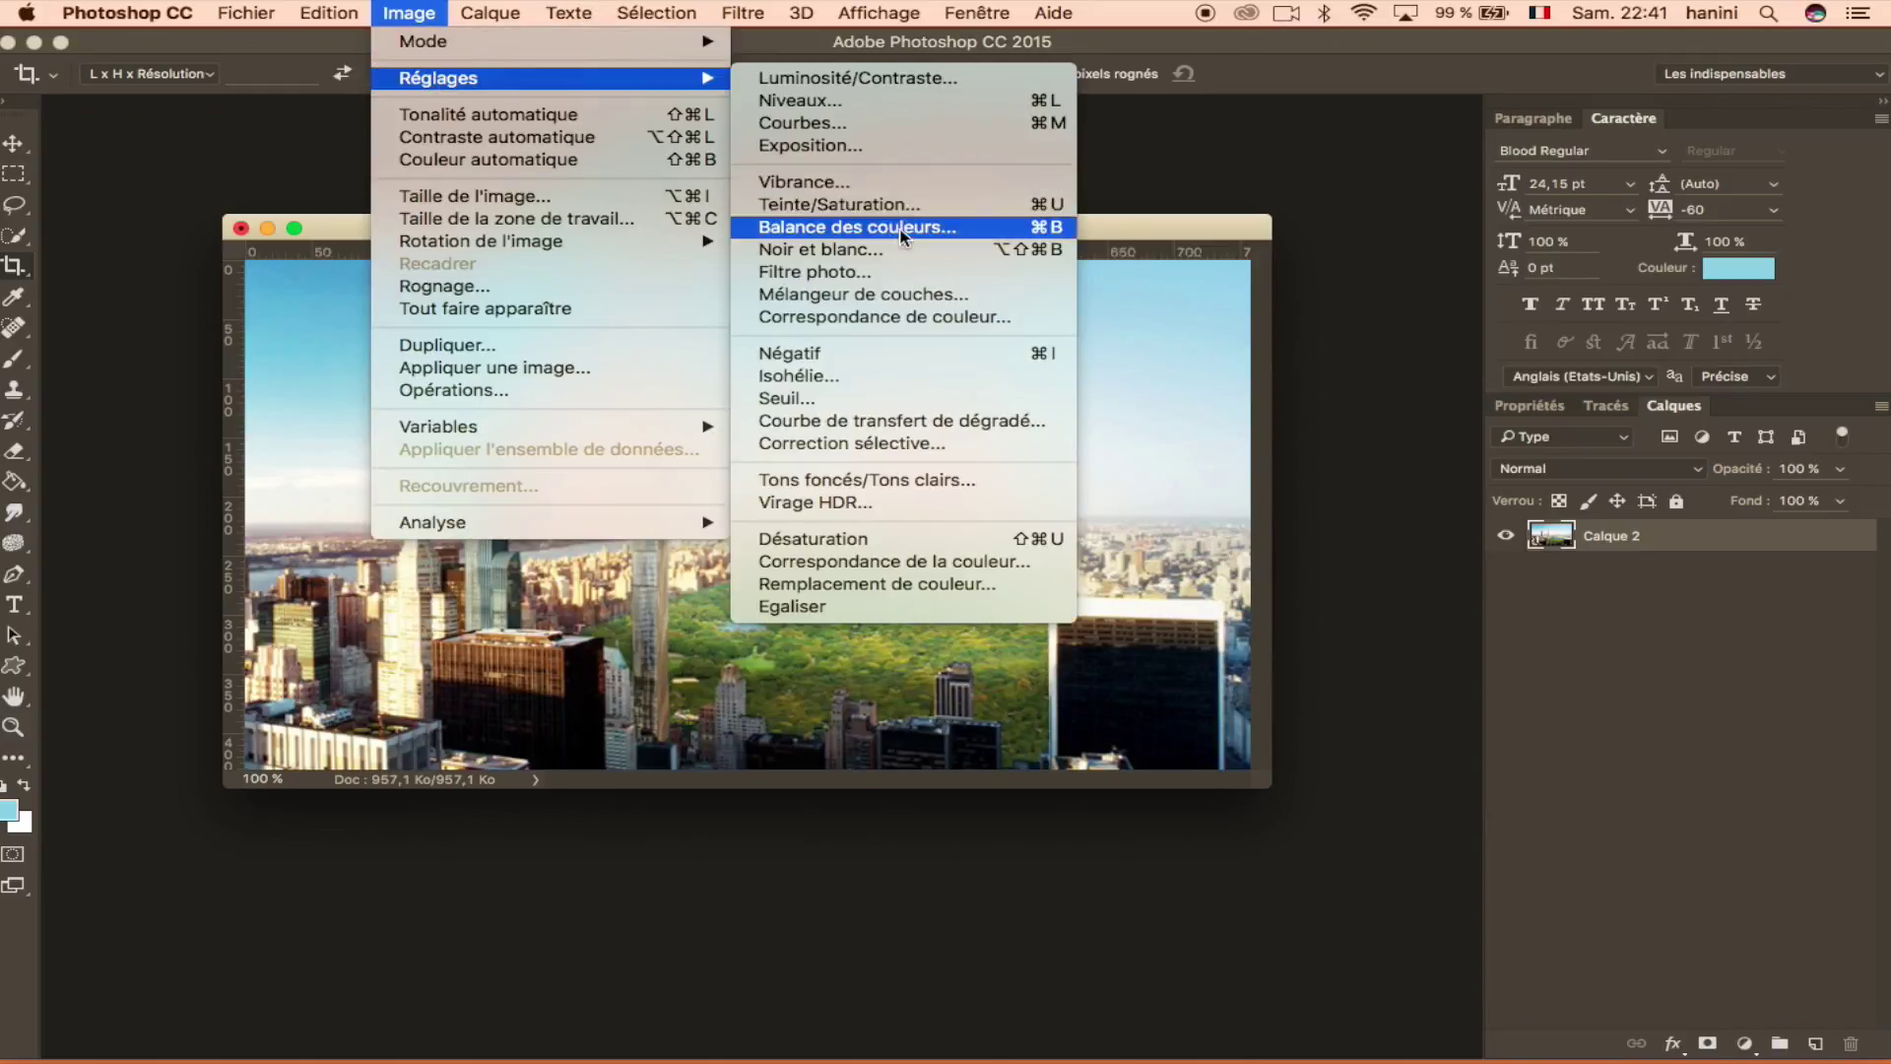
left_click(892, 204)
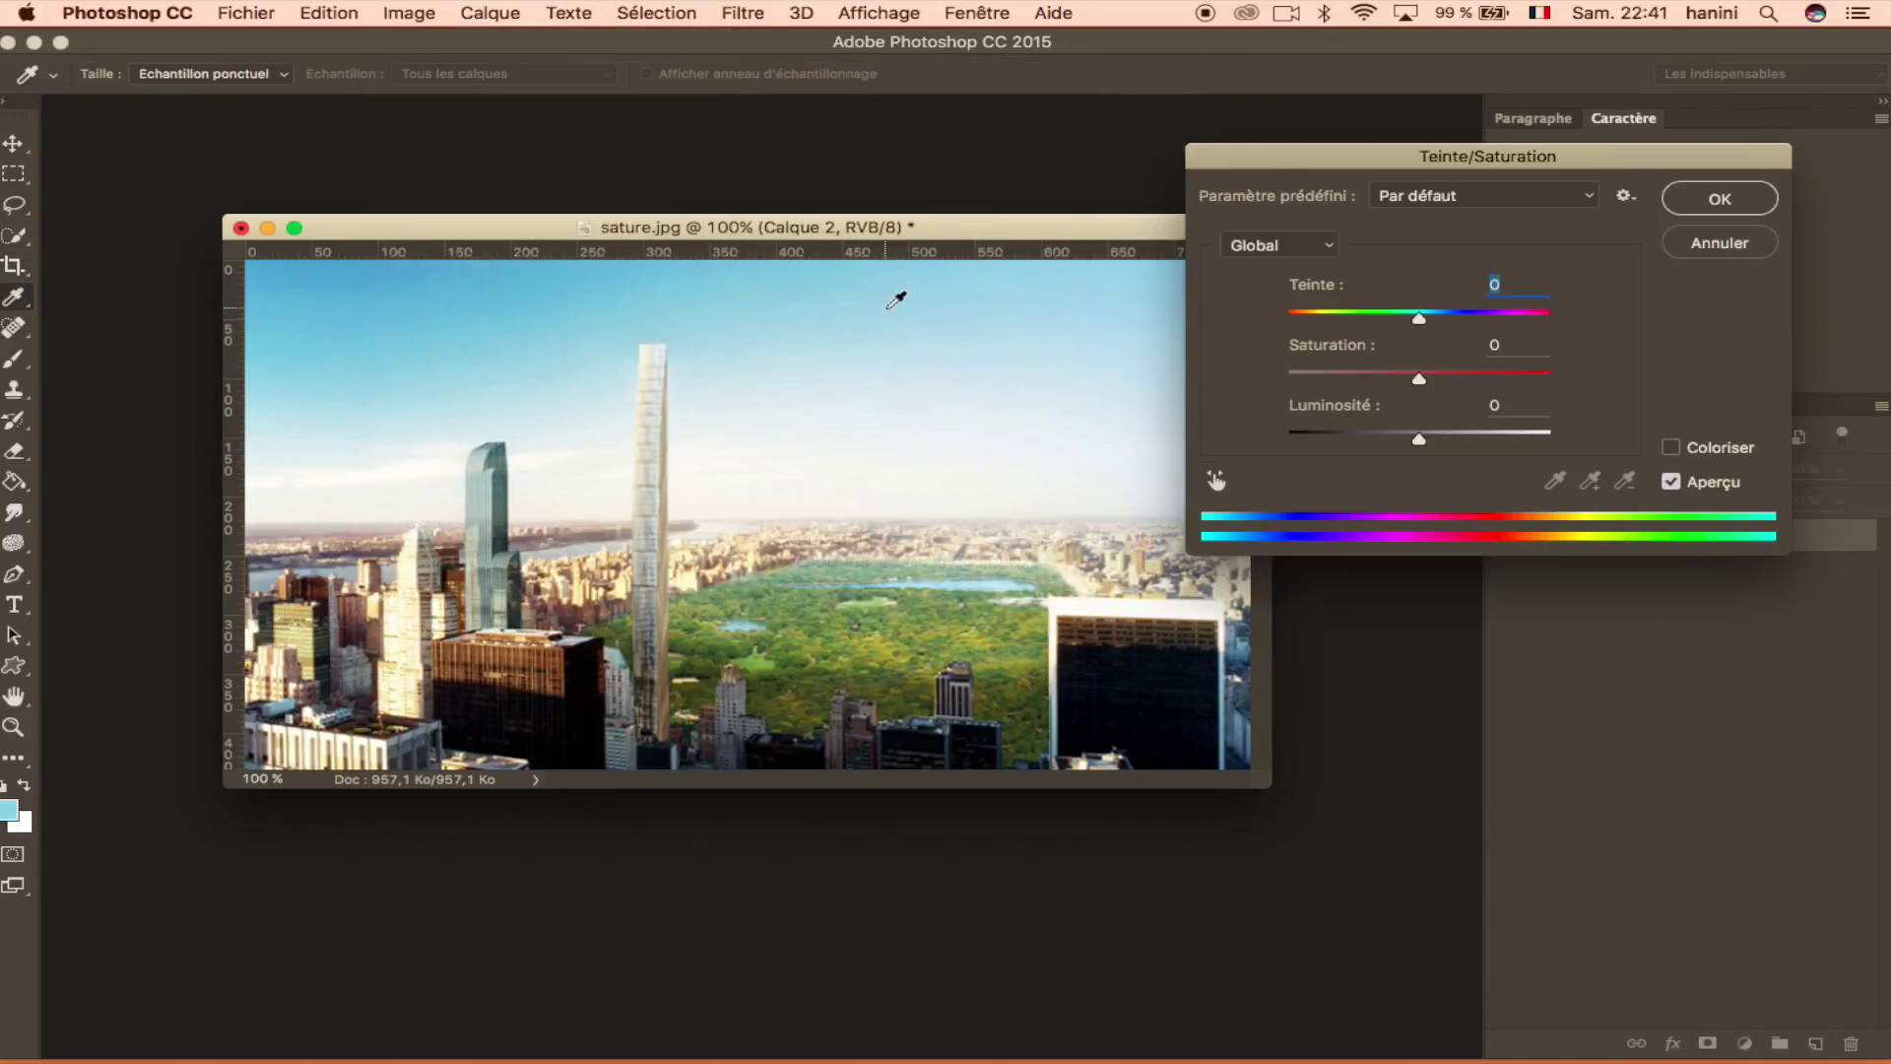
left_click_drag(1601, 167, 1412, 146)
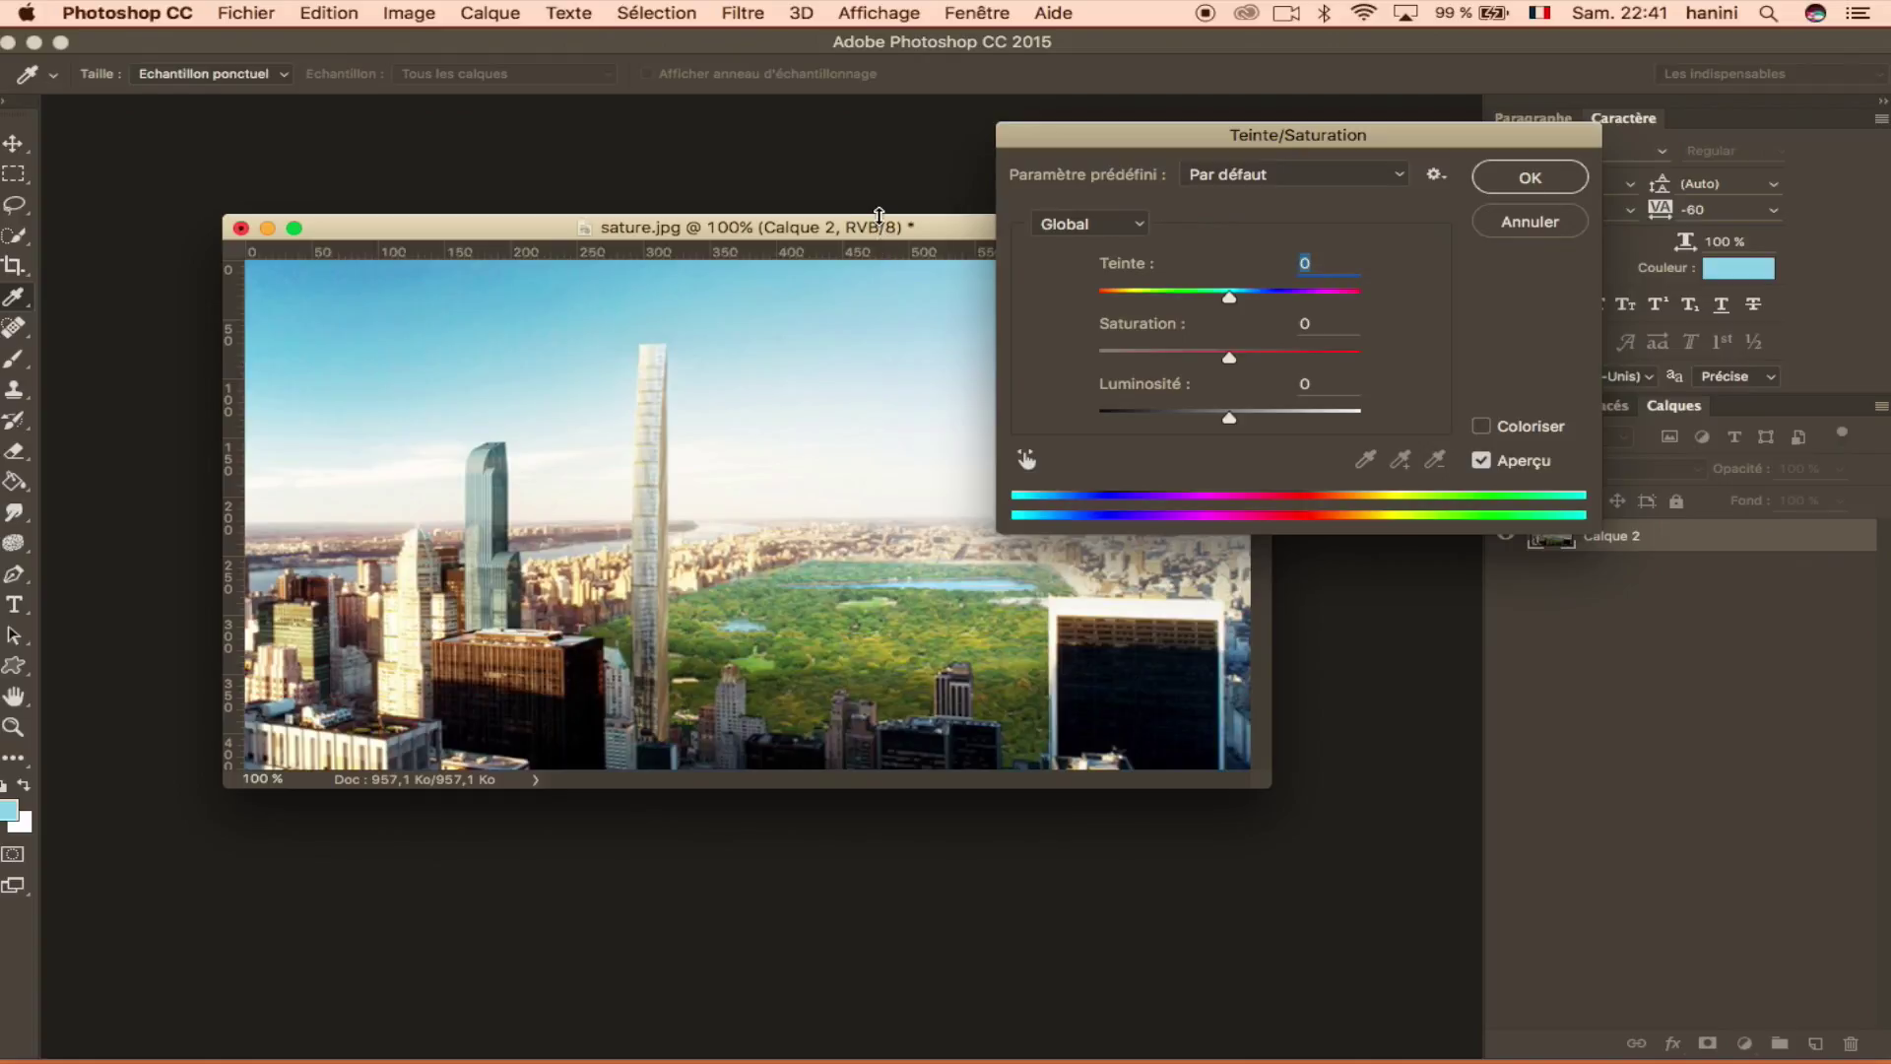
left_click_drag(849, 236, 684, 229)
left_click_drag(1165, 138, 1284, 143)
Try a Global saturation of +62 on the skyline photo and return it to 0.
left_click_drag(1350, 363, 1431, 363)
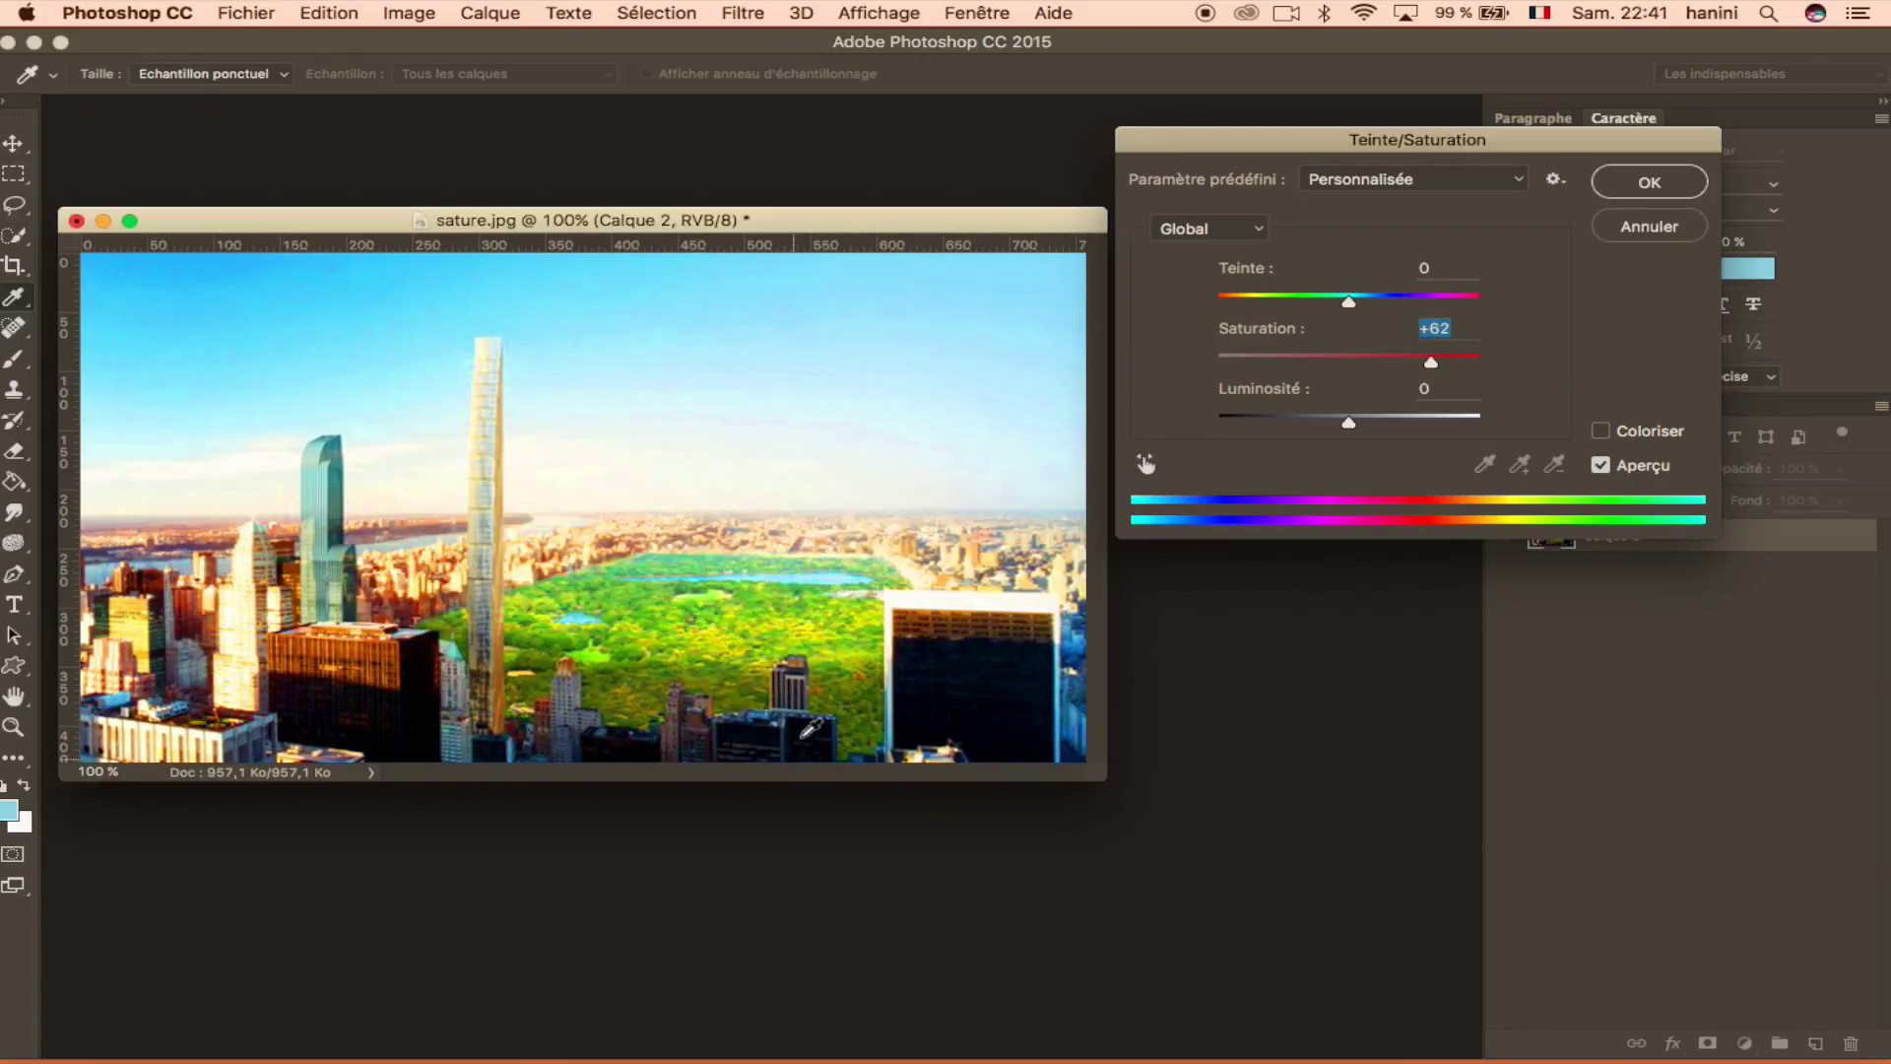
left_click_drag(1431, 364, 1352, 369)
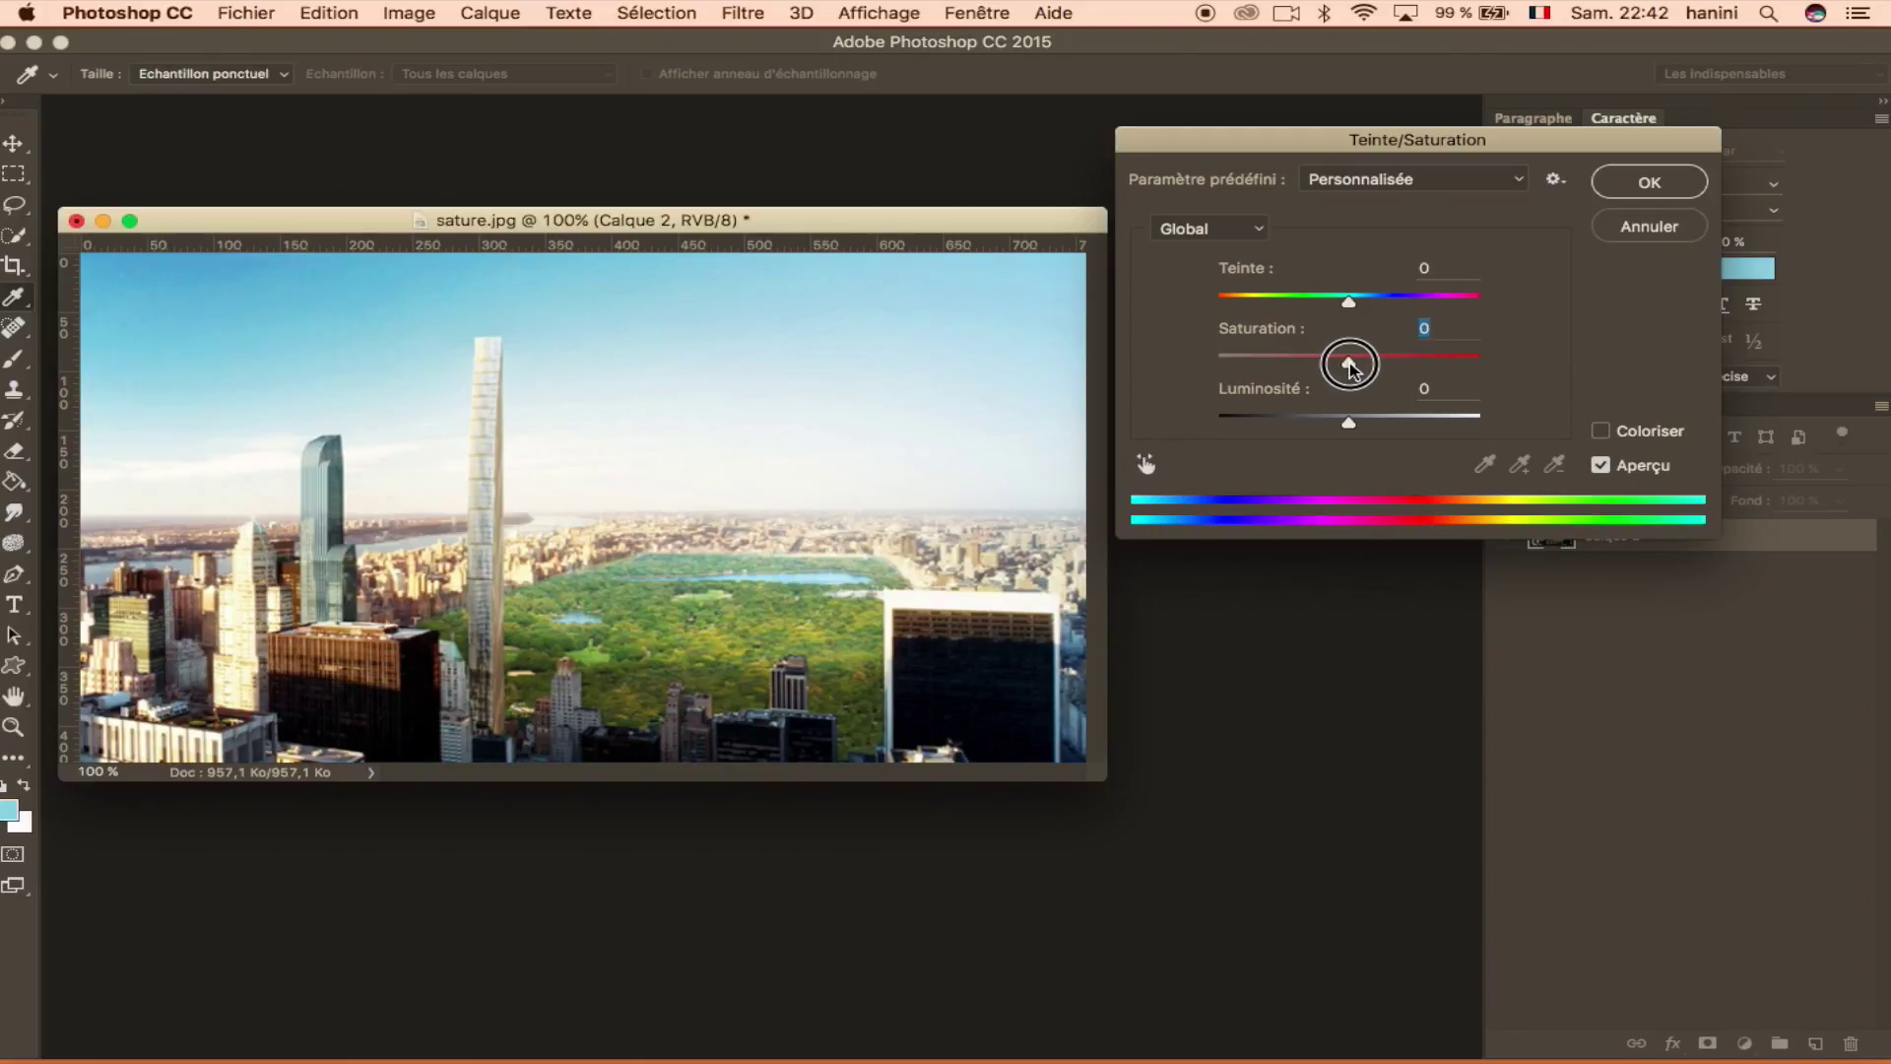
left_click_drag(696, 227, 733, 209)
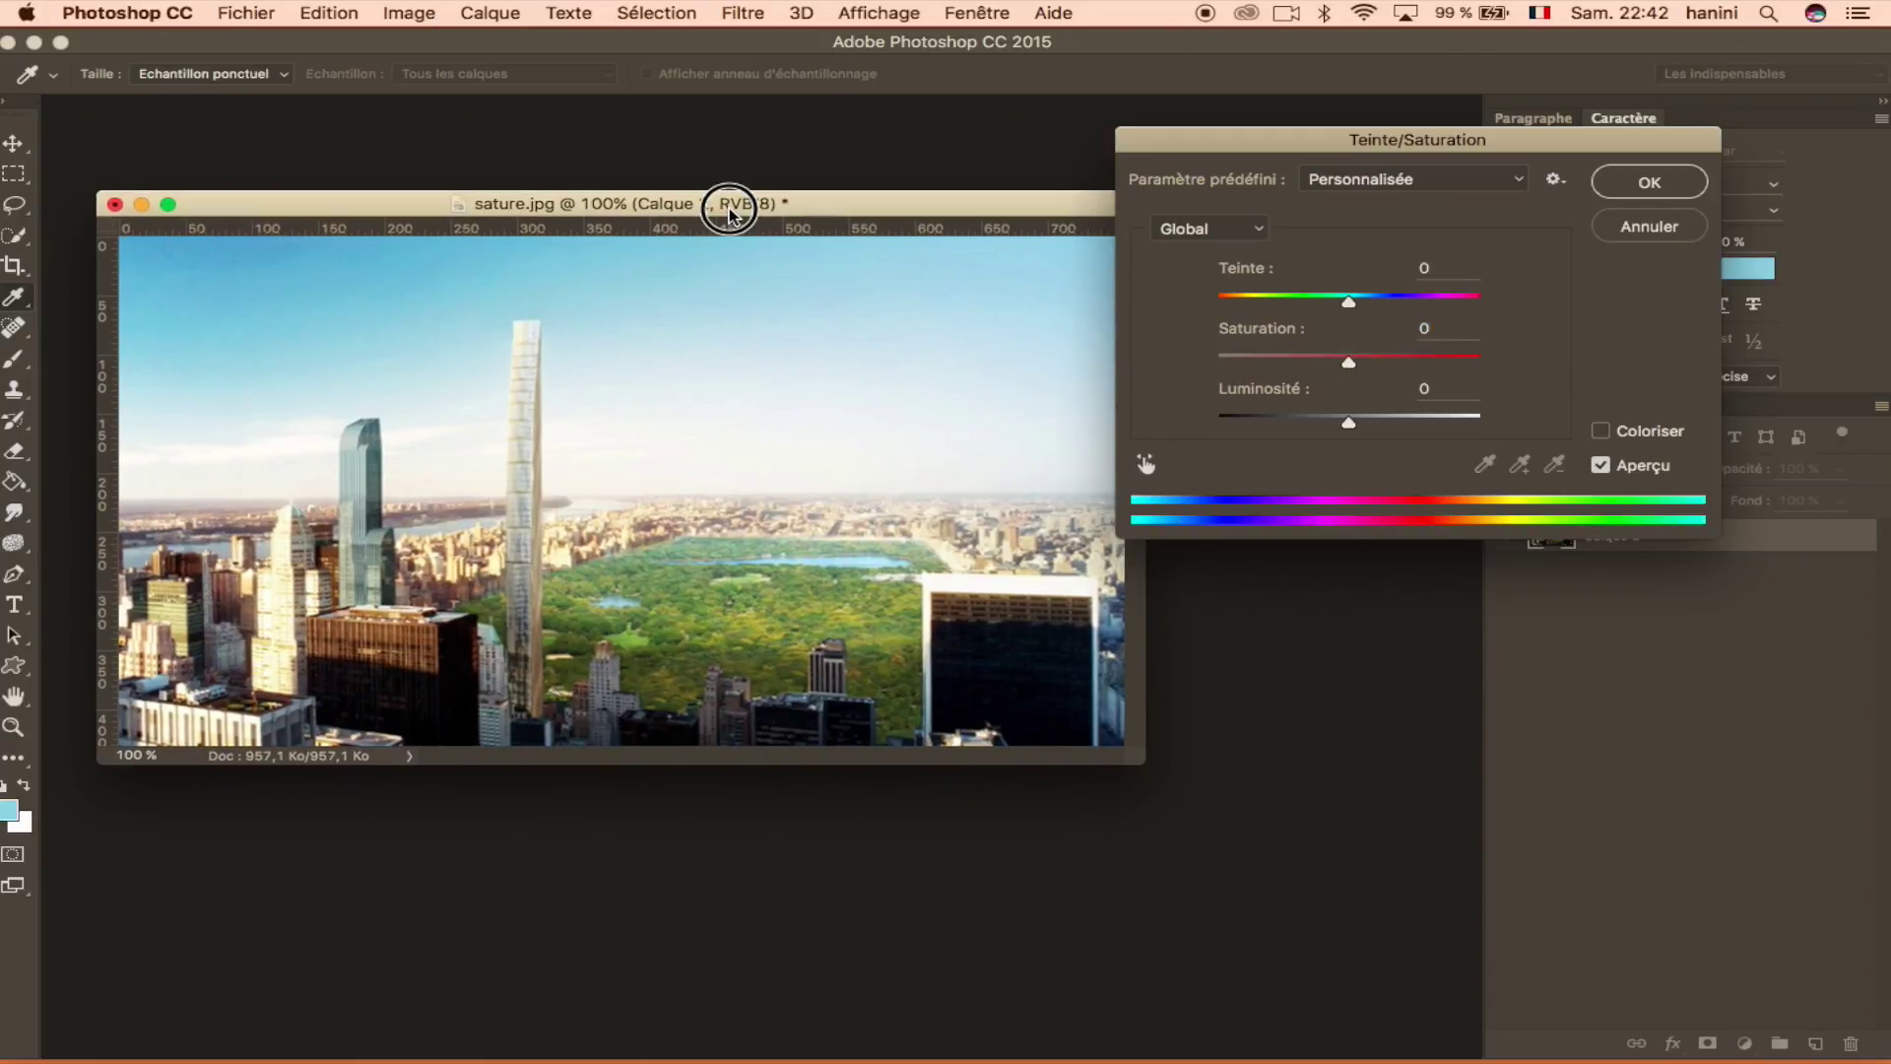
left_click_drag(1231, 147, 1251, 153)
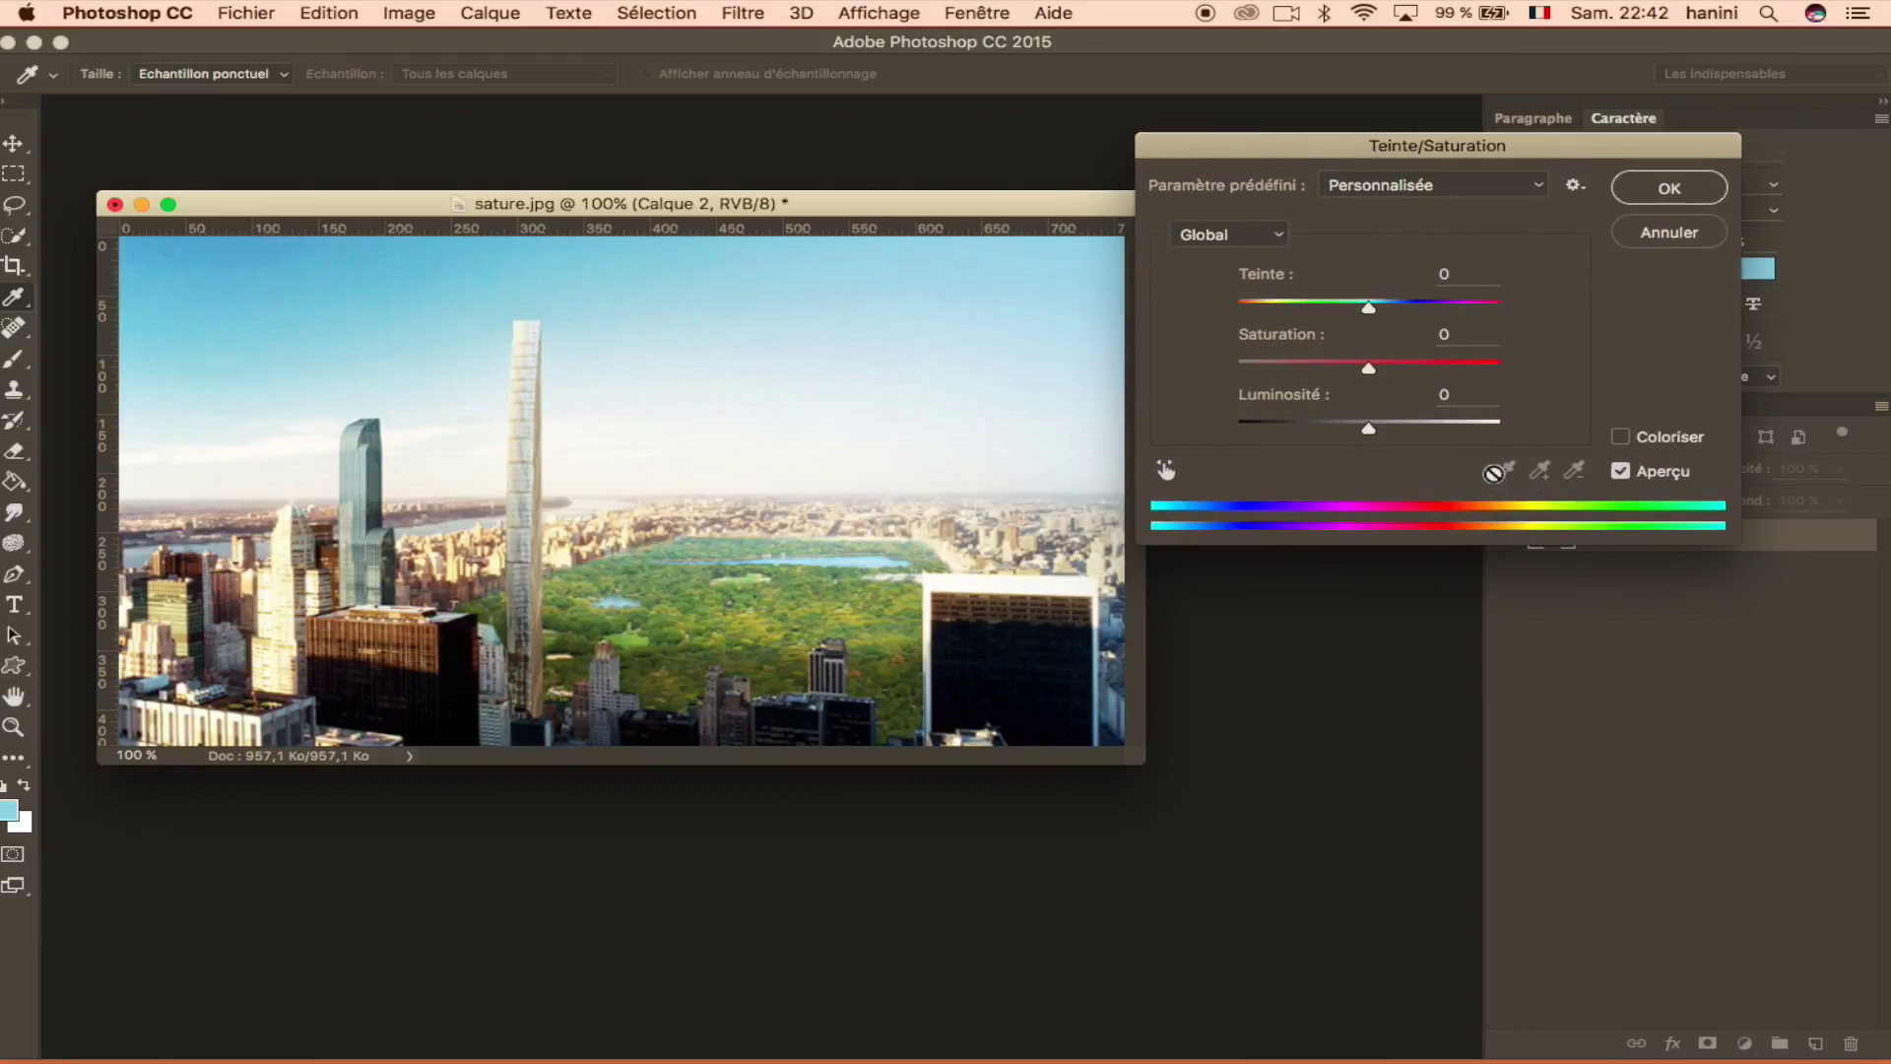
Limit the Teinte/Saturation adjustment to Cyans and sample the blue of the sky with the eyedropper.
left_click(1248, 233)
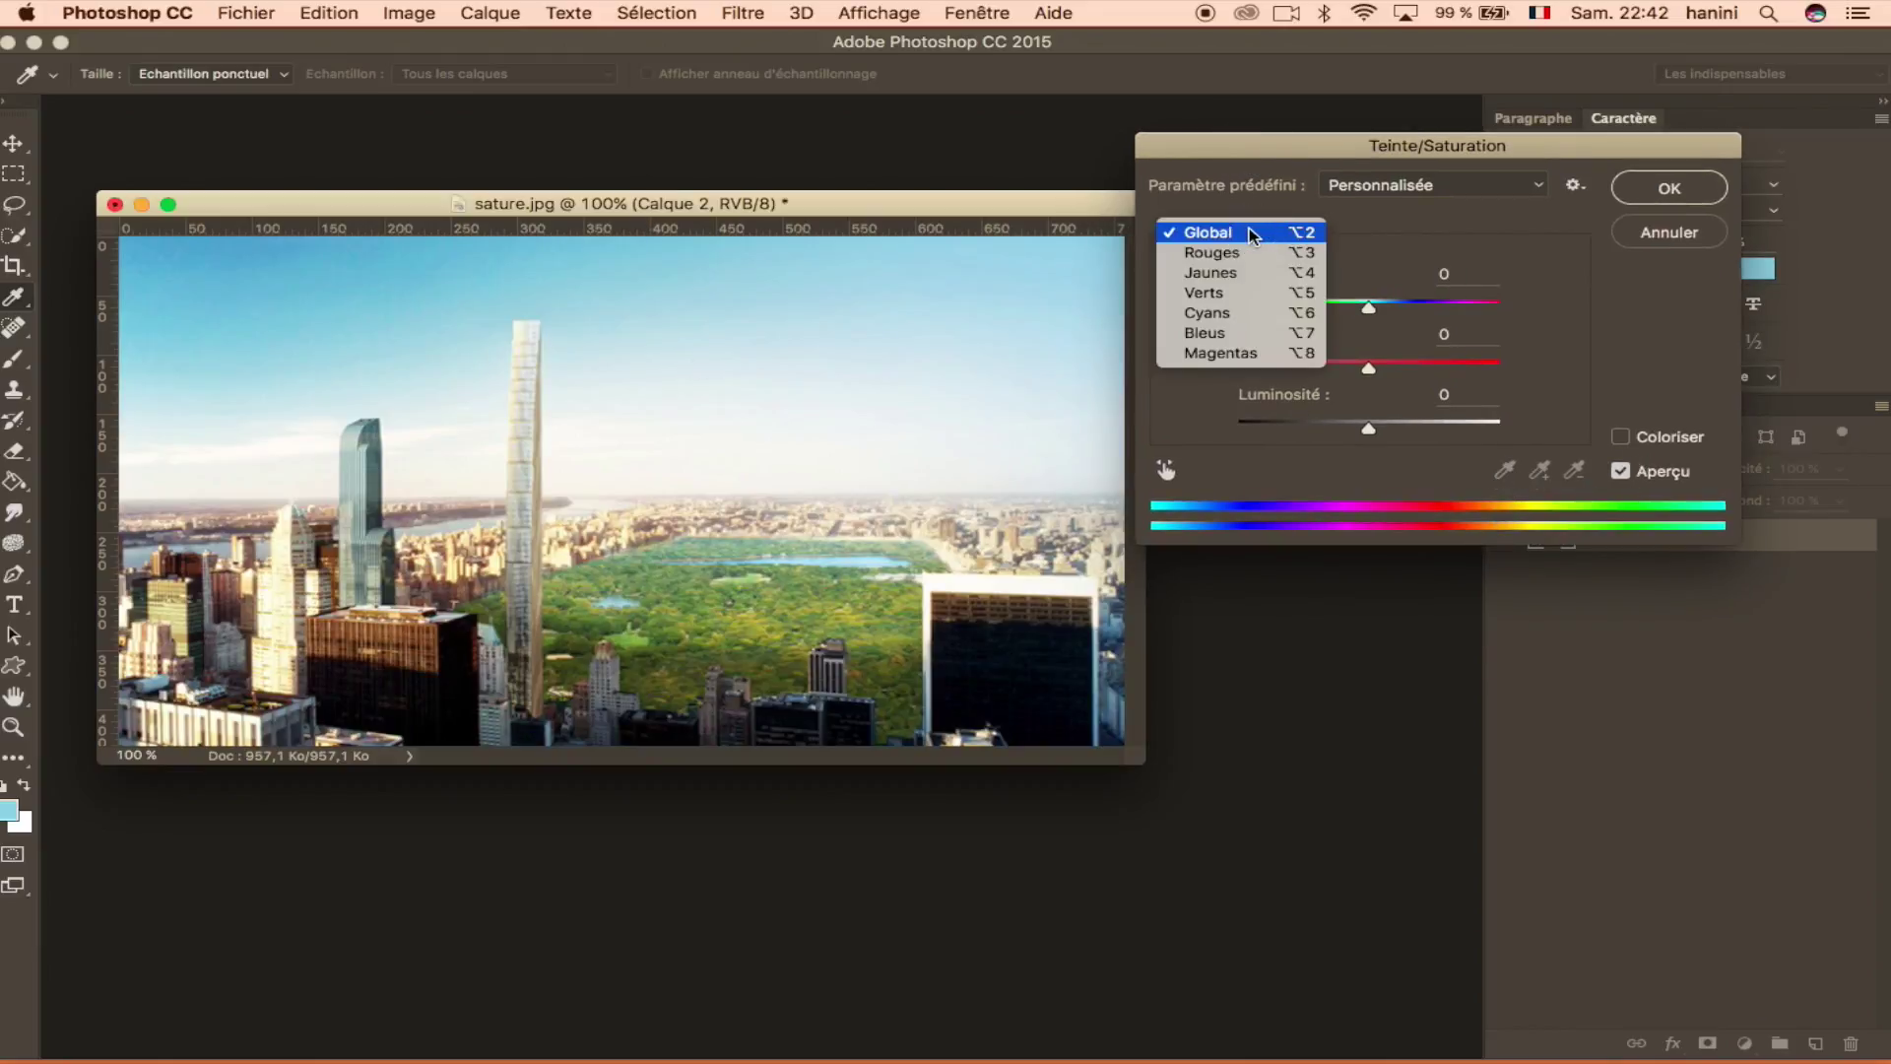
left_click(1255, 317)
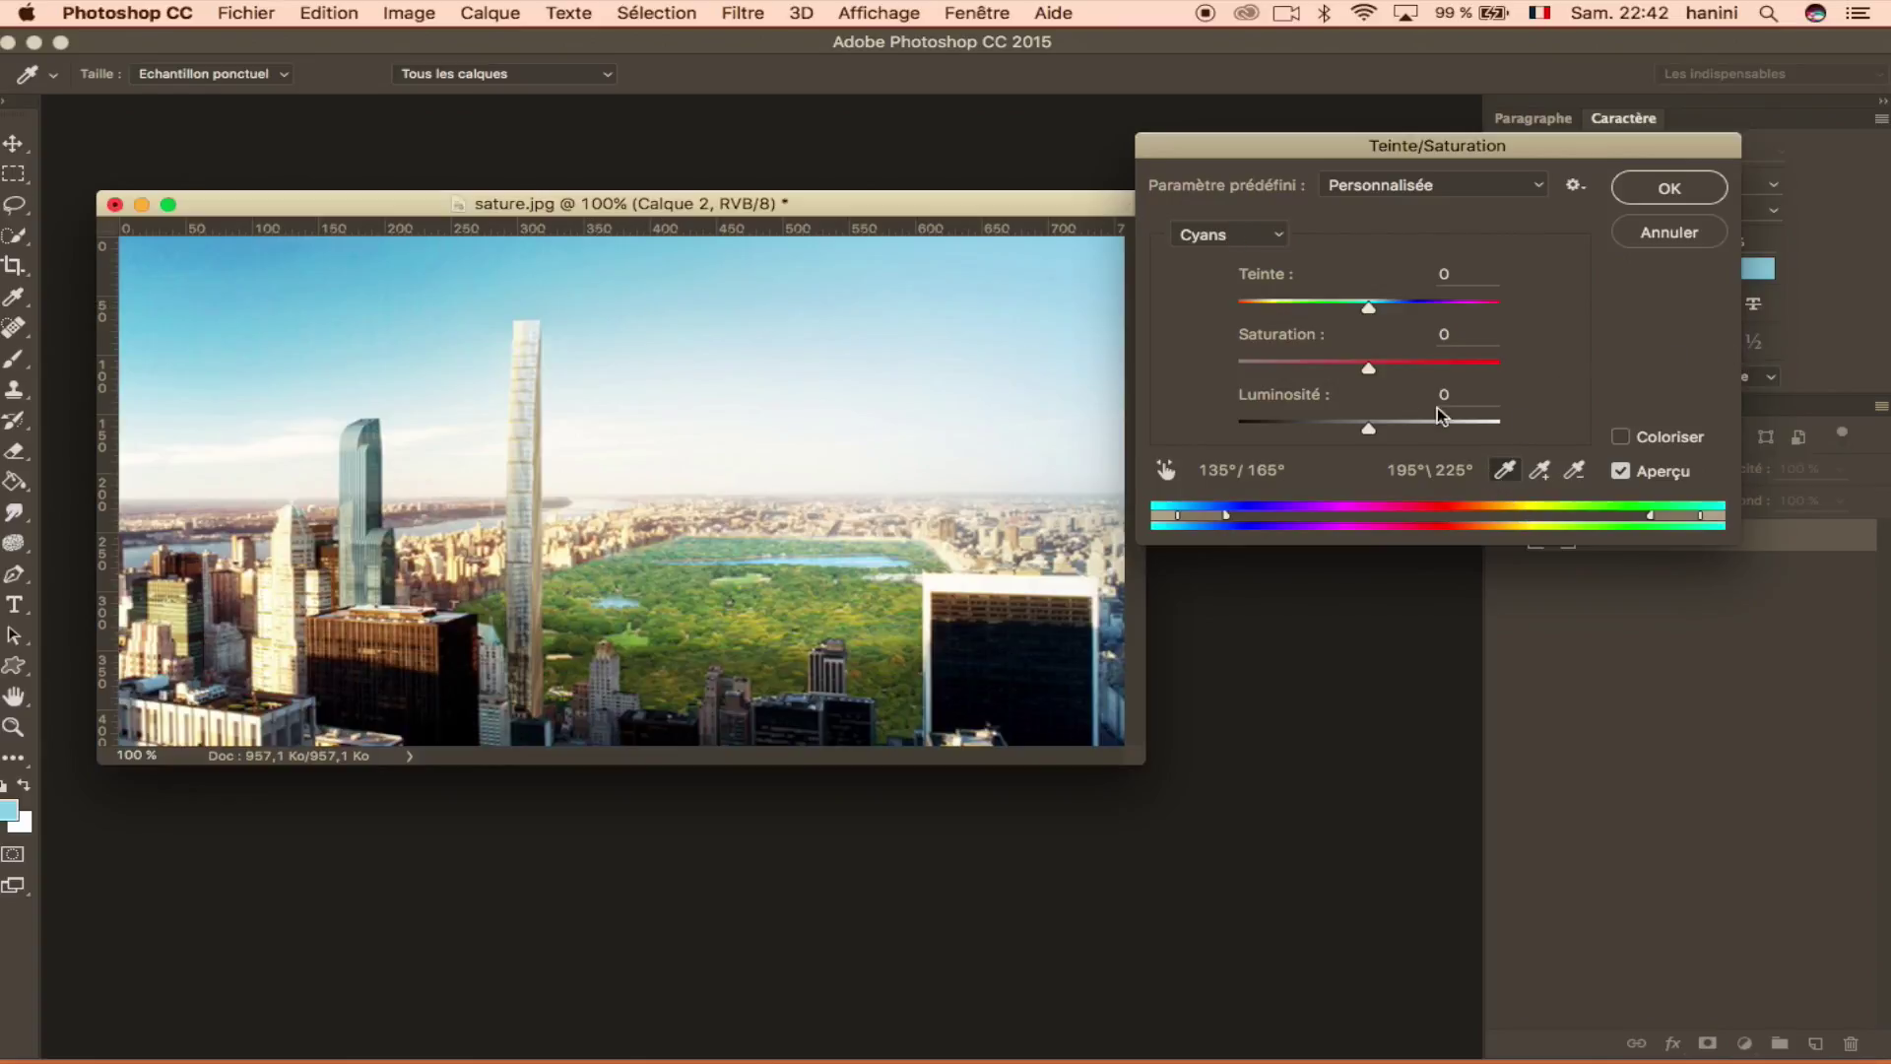
left_click(1505, 473)
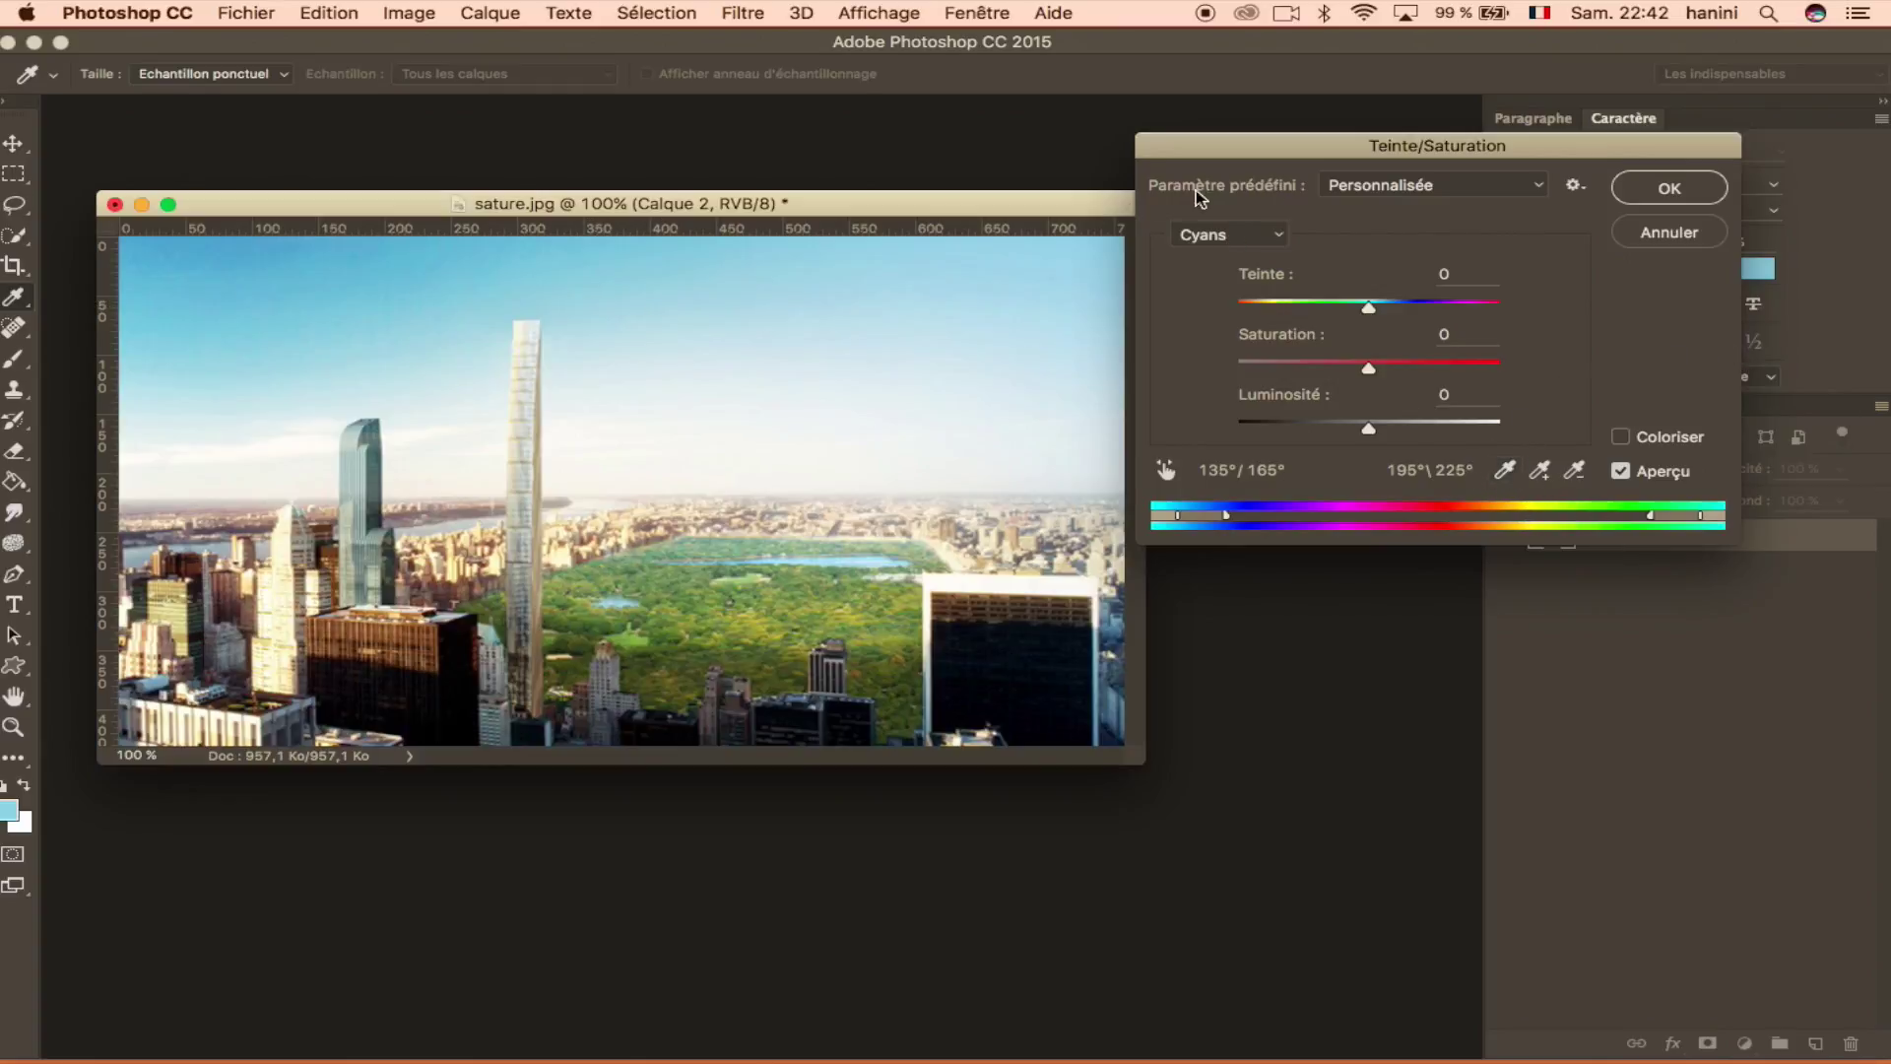
left_click(576, 287)
left_click(143, 259)
left_click(615, 274)
Test different saturation levels for the Cyans range and set its saturation to +47.
mouse_move(1368, 368)
left_mouse_down()
mouse_move(1521, 378)
mouse_move(1356, 368)
mouse_move(1484, 379)
mouse_move(1380, 371)
left_mouse_up()
left_click_drag(1380, 368, 1441, 370)
left_click_drag(1442, 371, 1369, 370)
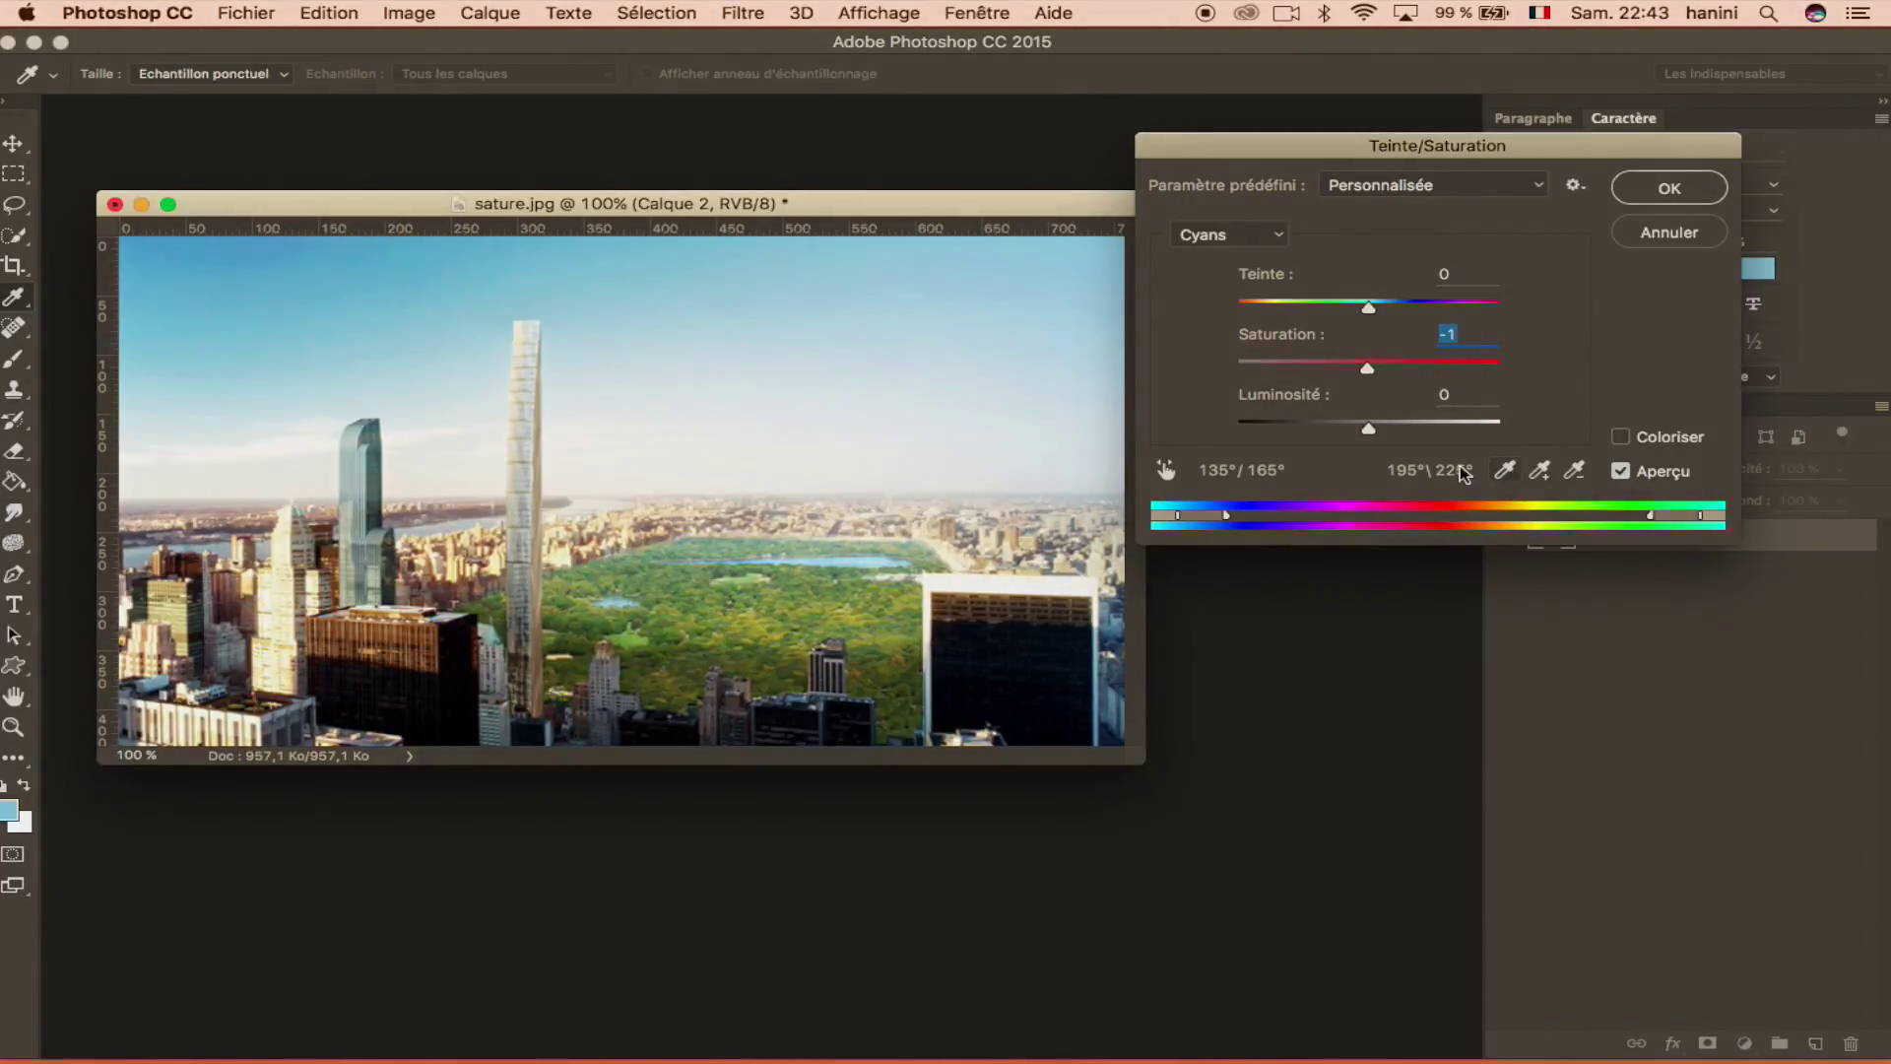
left_click_drag(1367, 368, 1431, 370)
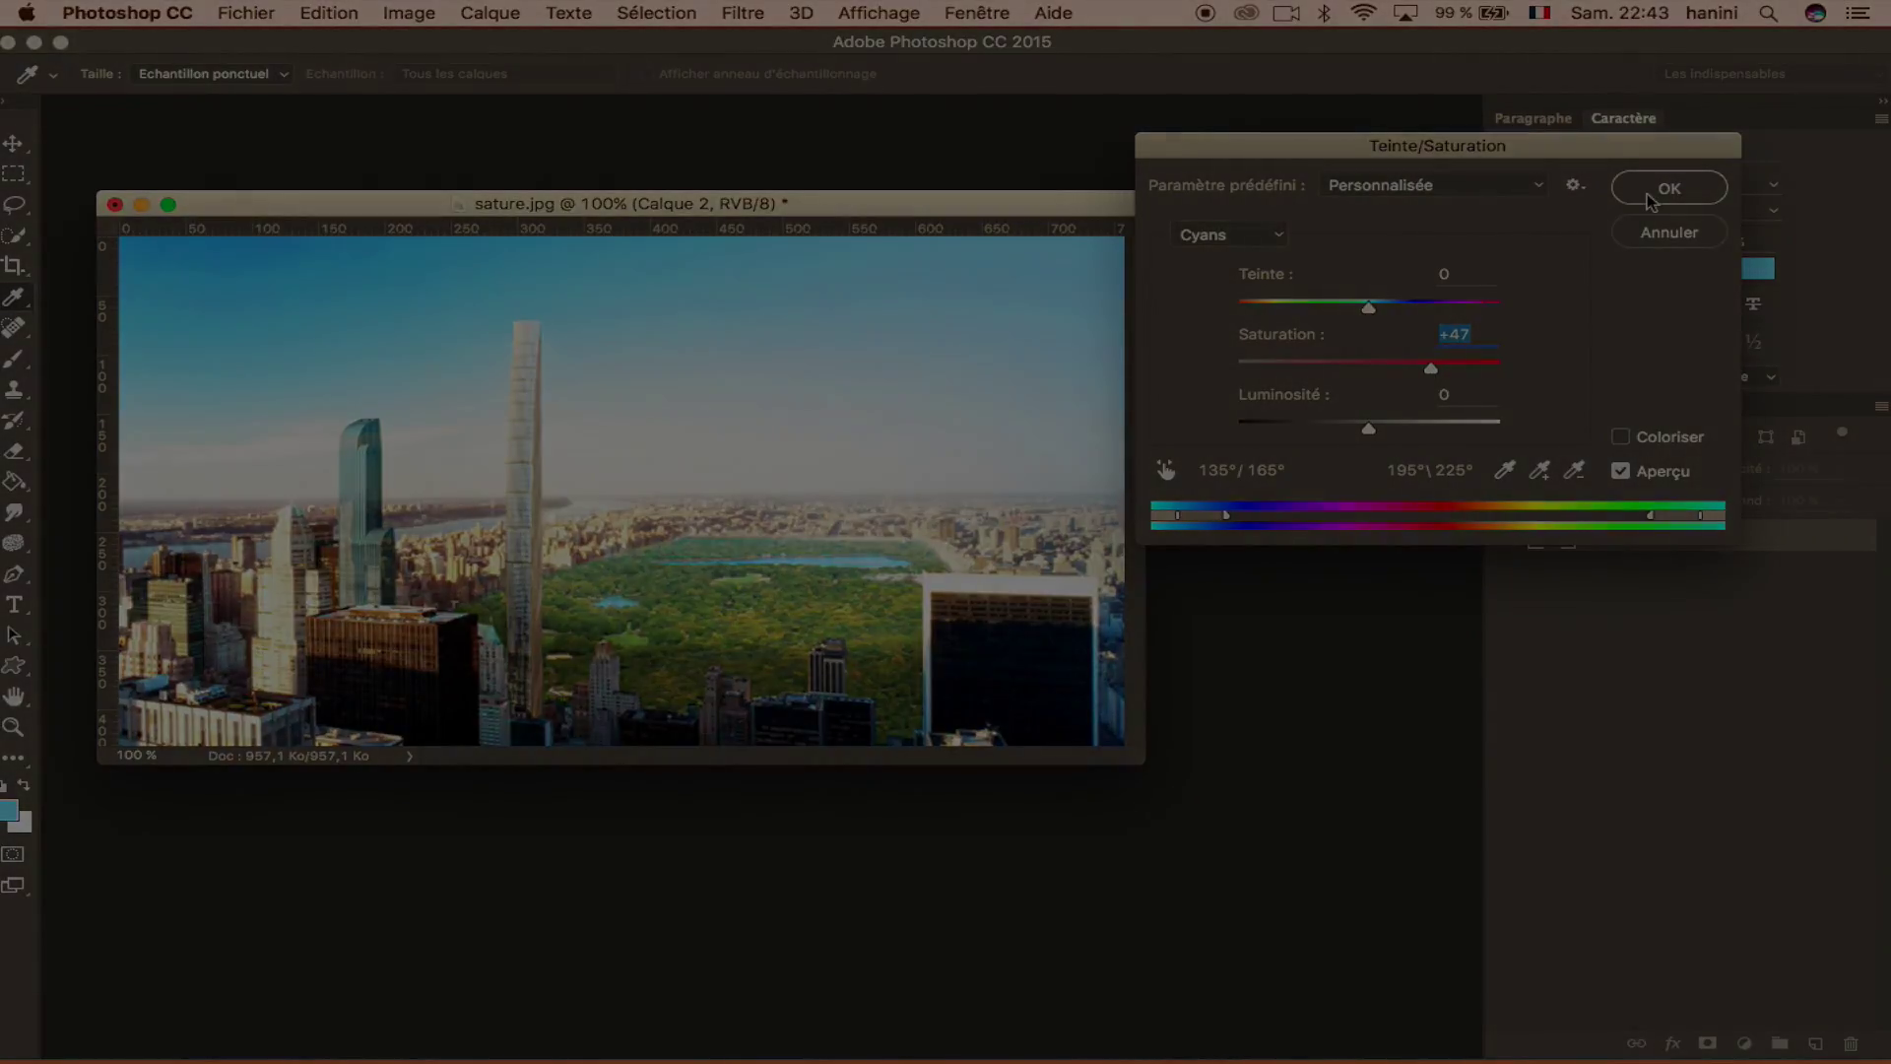